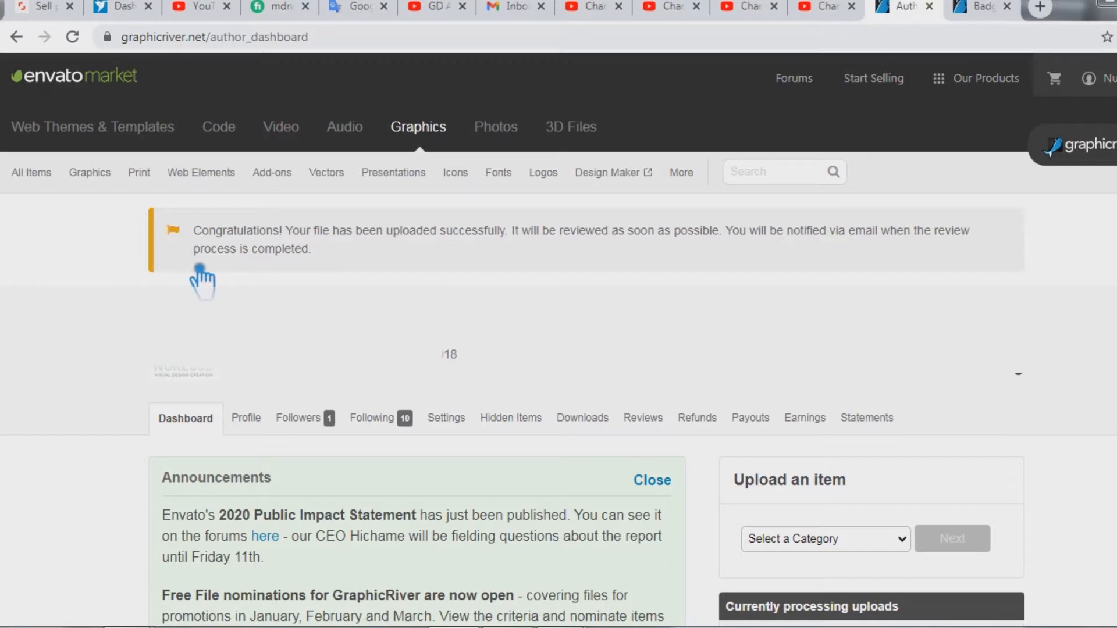
drag(313, 250, 173, 232)
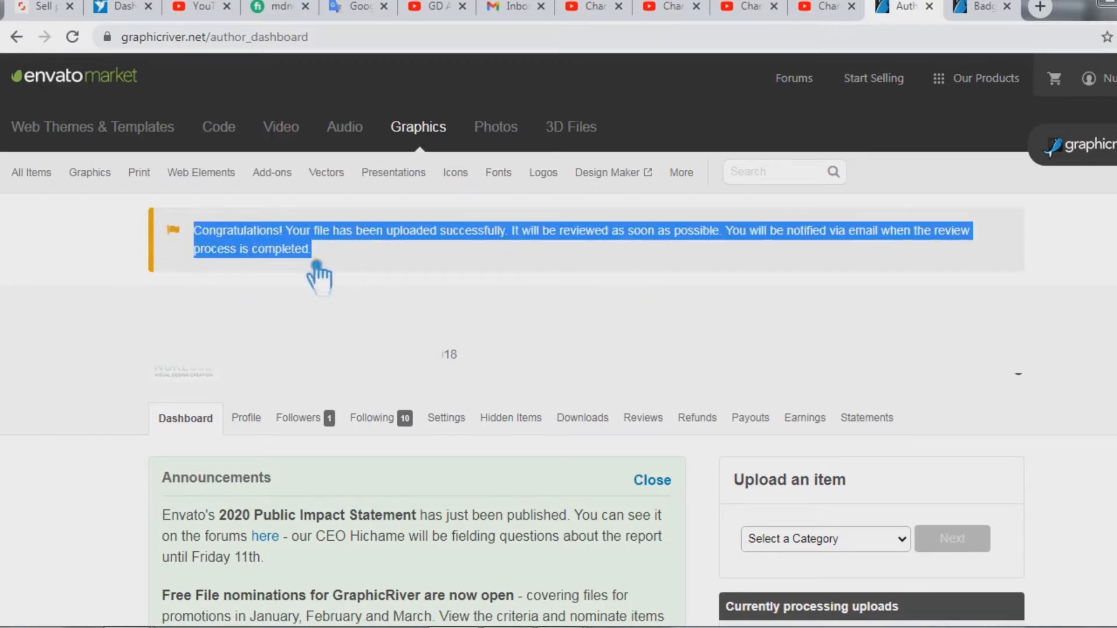
click(504, 295)
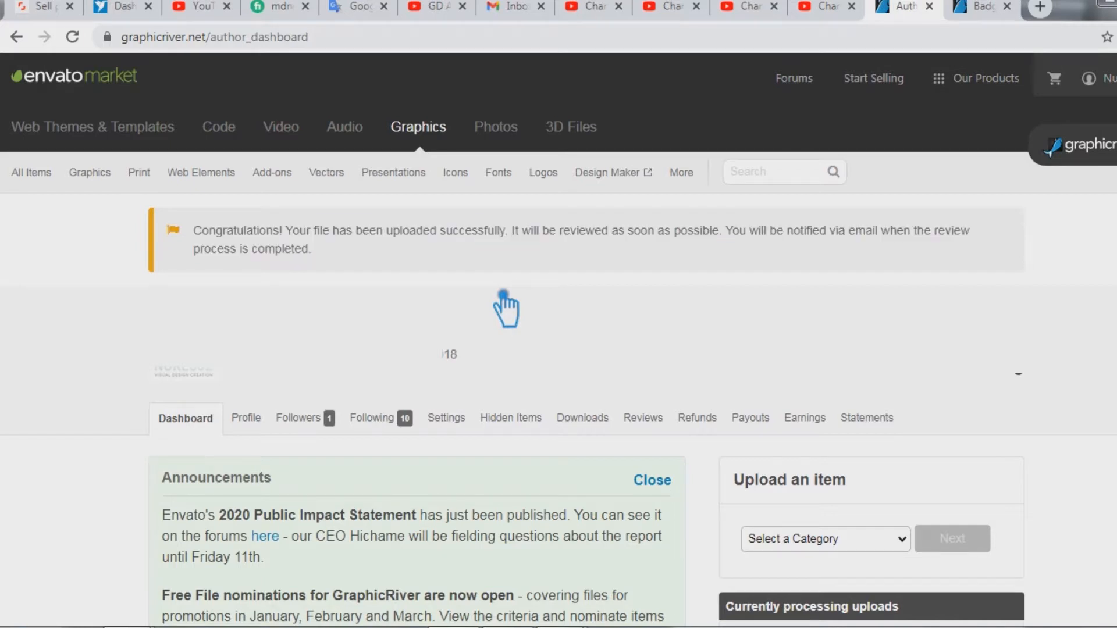
Open the author upload page and start a new upload in the Logo Templates category
click(1088, 78)
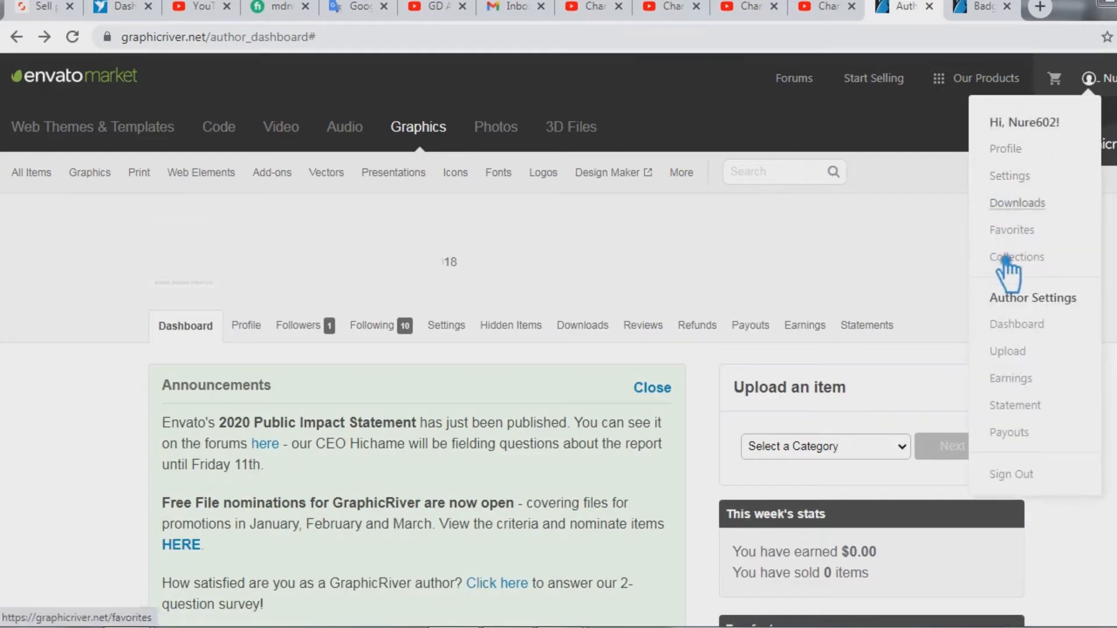
click(1029, 352)
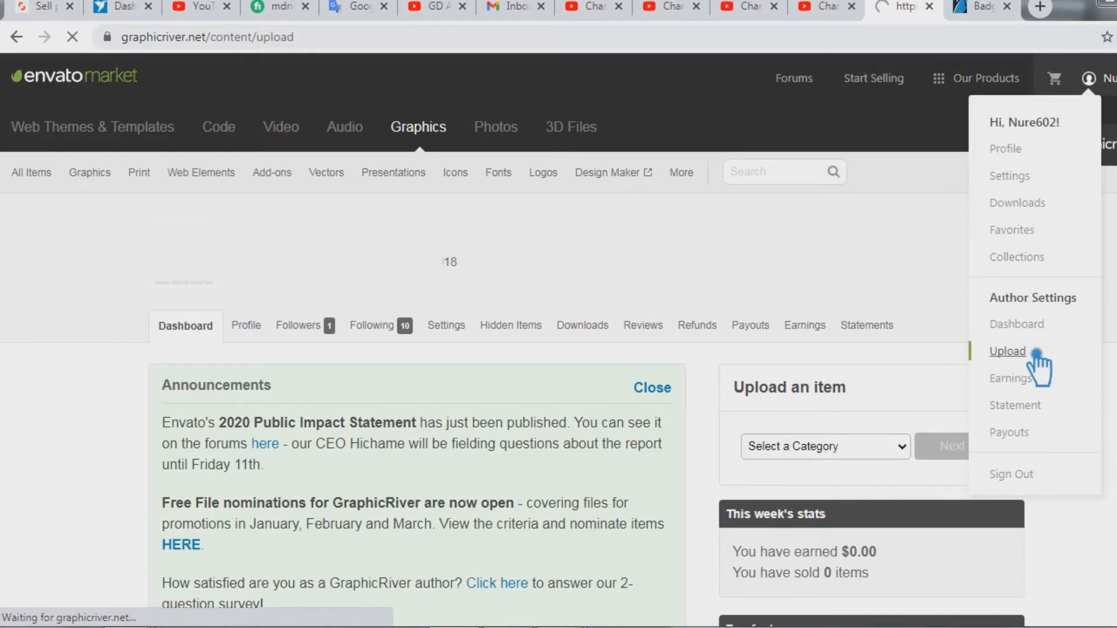
click(321, 432)
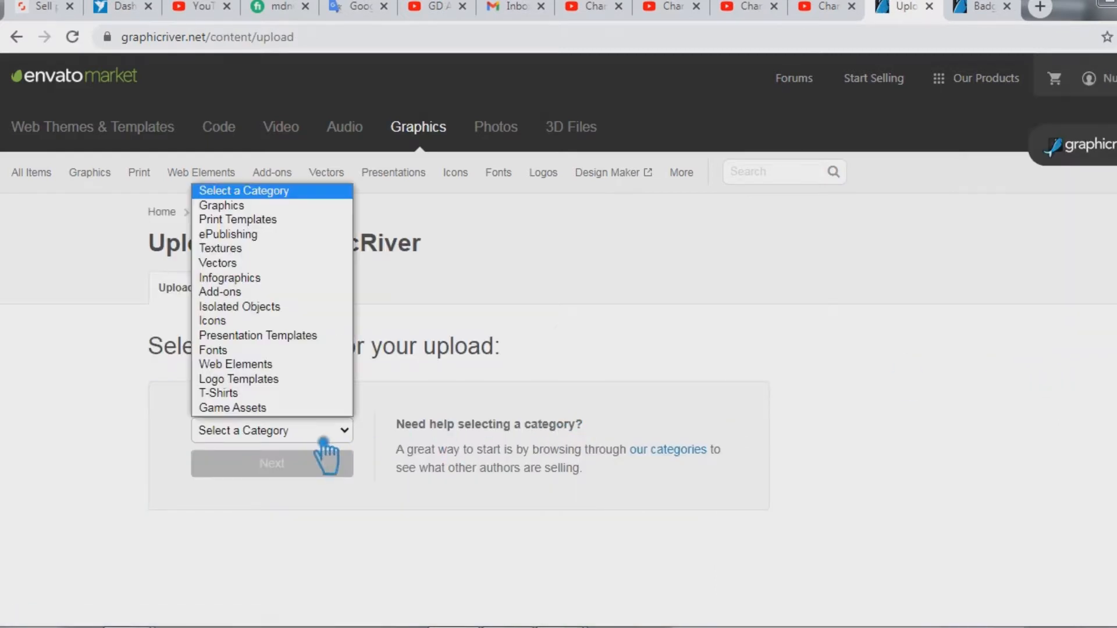
click(274, 380)
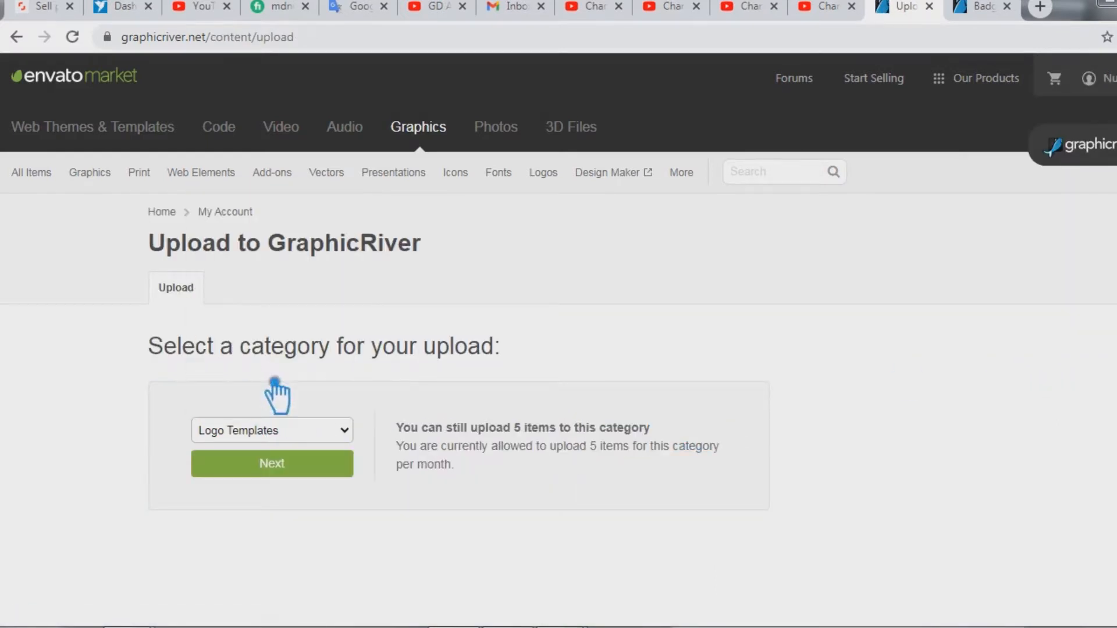
click(299, 472)
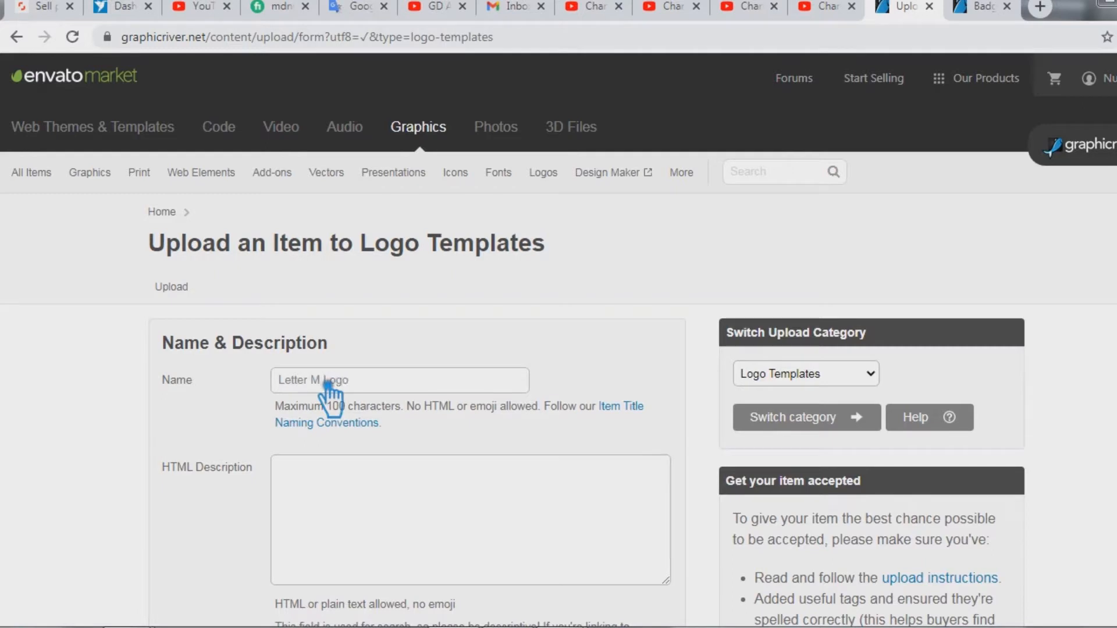
Copy the entire text of the information file in Notepad and paste it into the item's HTML Description
click(401, 524)
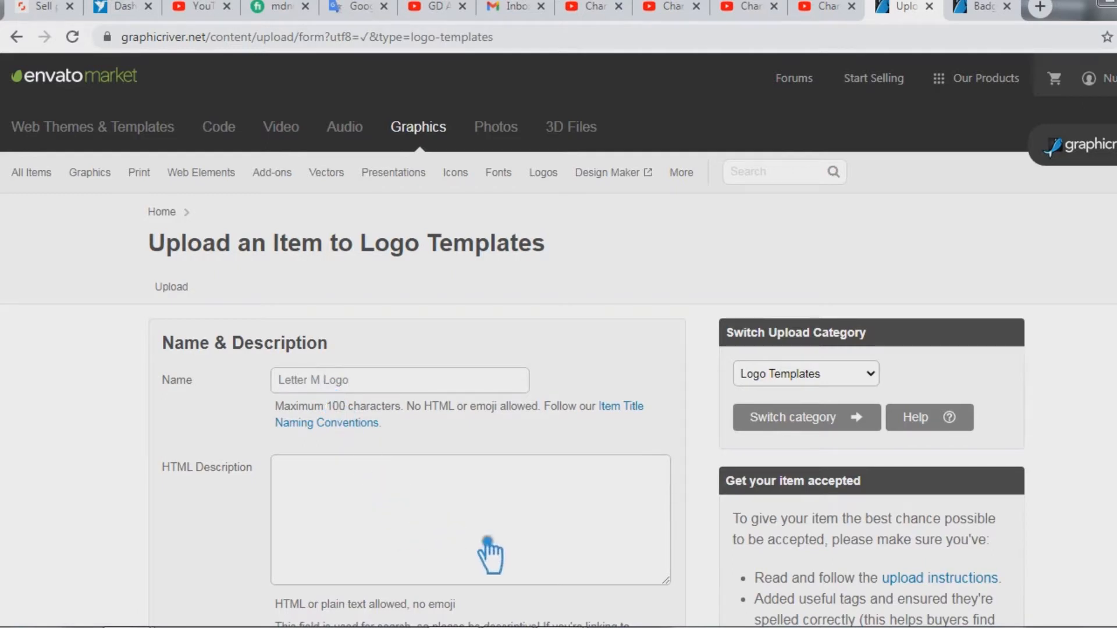
mouse_move(582, 626)
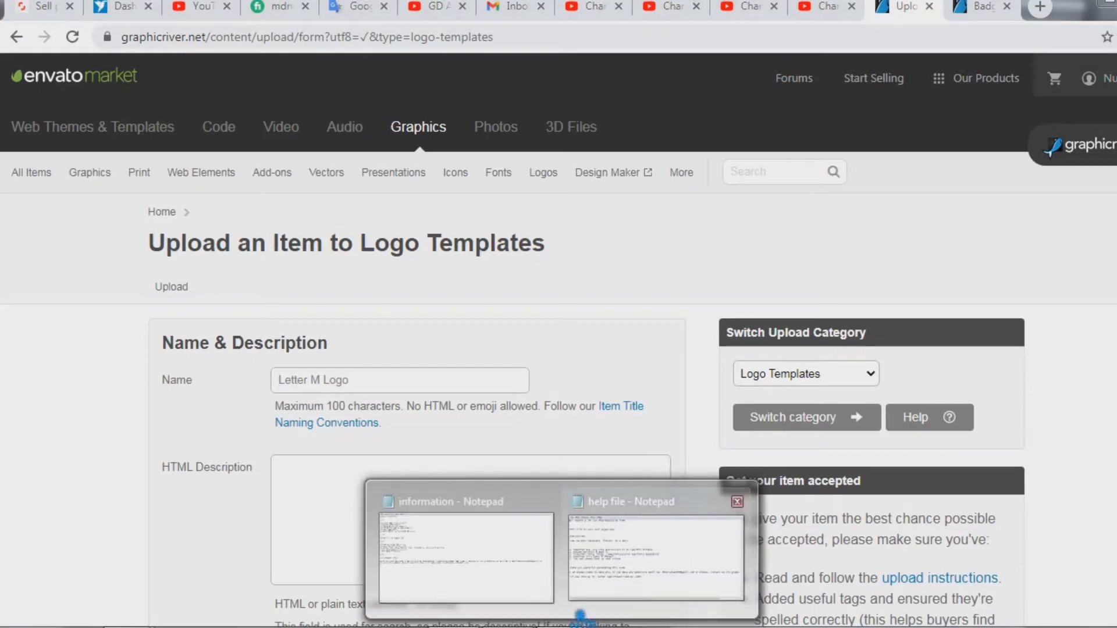
click(495, 579)
drag(658, 409, 14, 23)
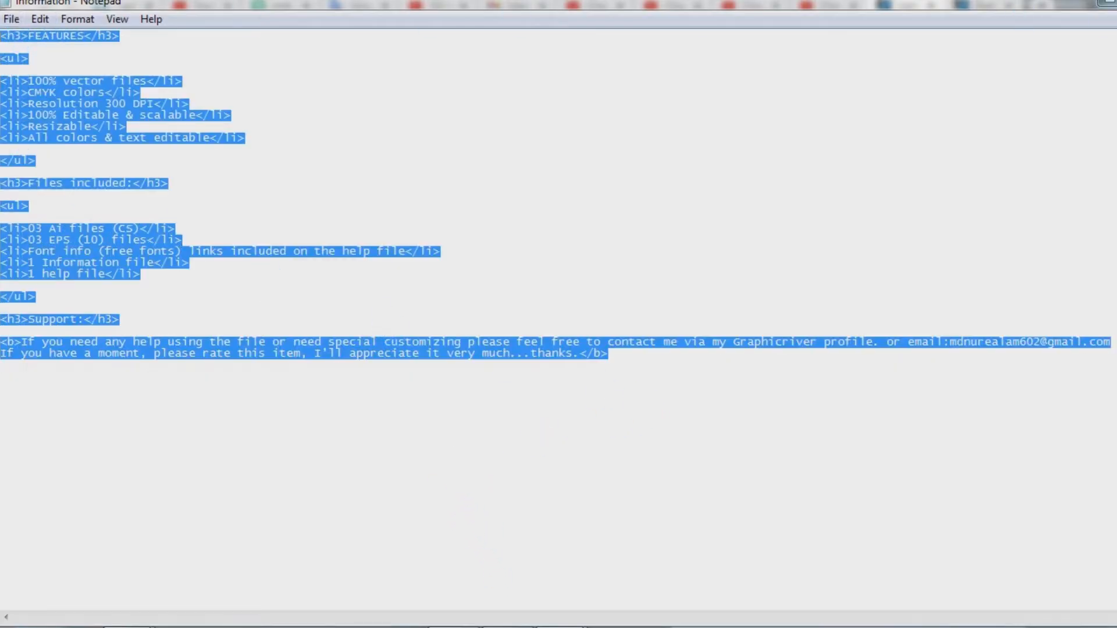
click(1109, 3)
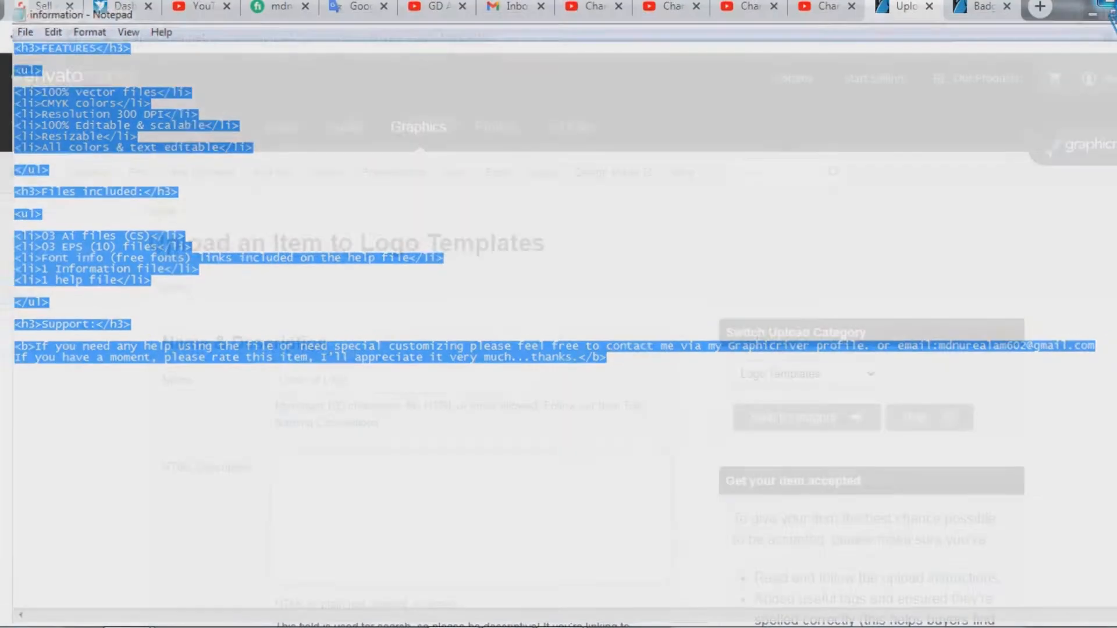
key(ctrl+v)
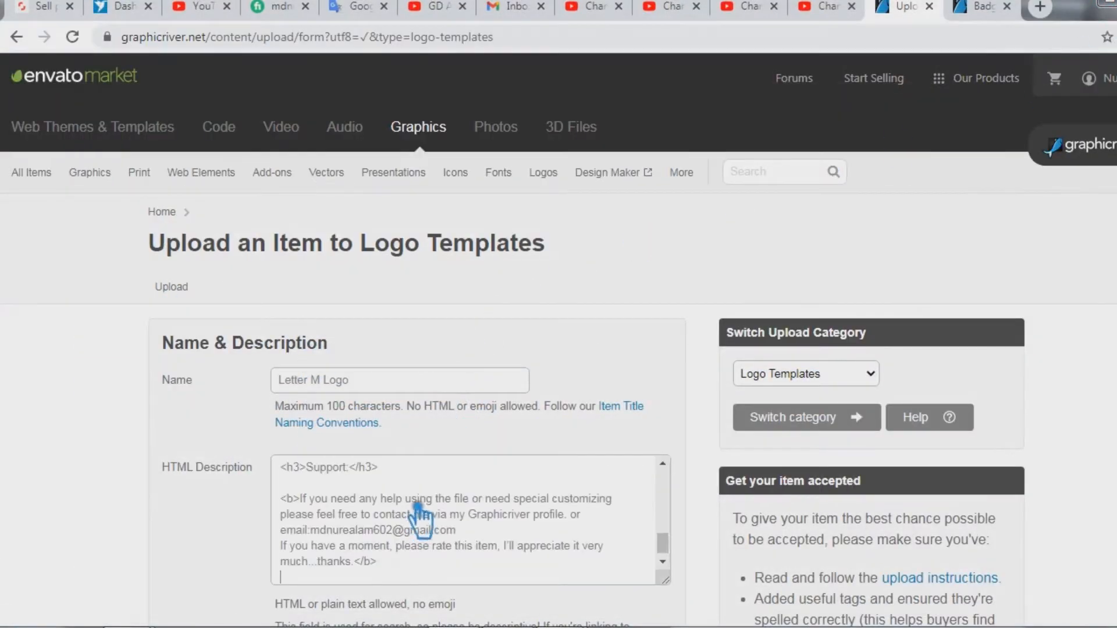
Review the pasted HTML description, examining its features, included files and support sections
scroll(472, 532, up, 5)
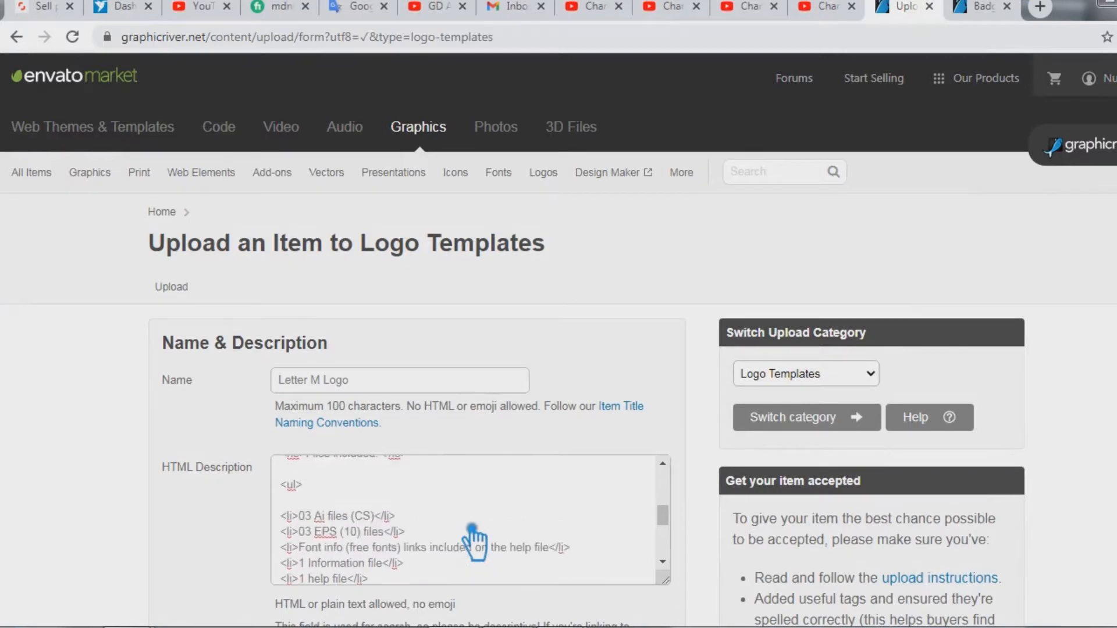
scroll(473, 532, up, 3)
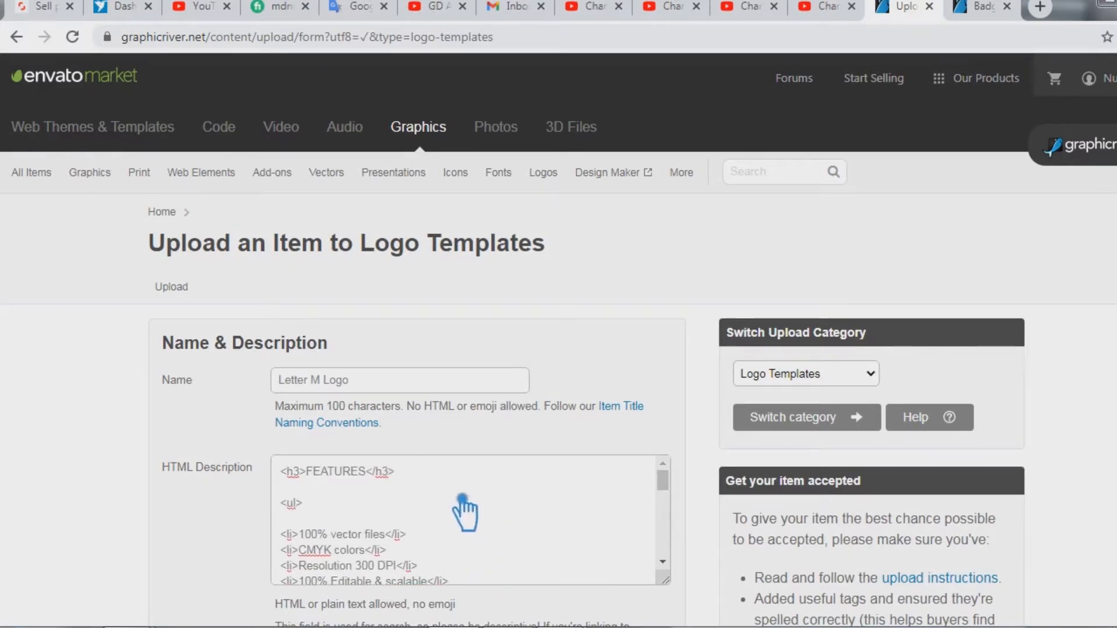
scroll(464, 514, down, 1)
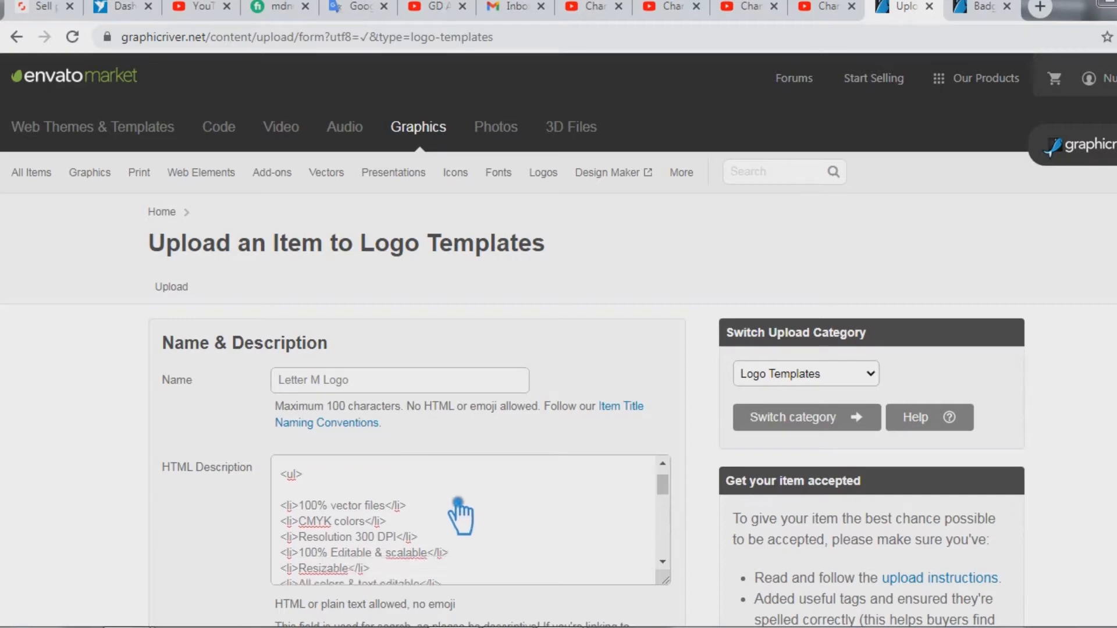
scroll(456, 505, up, 1)
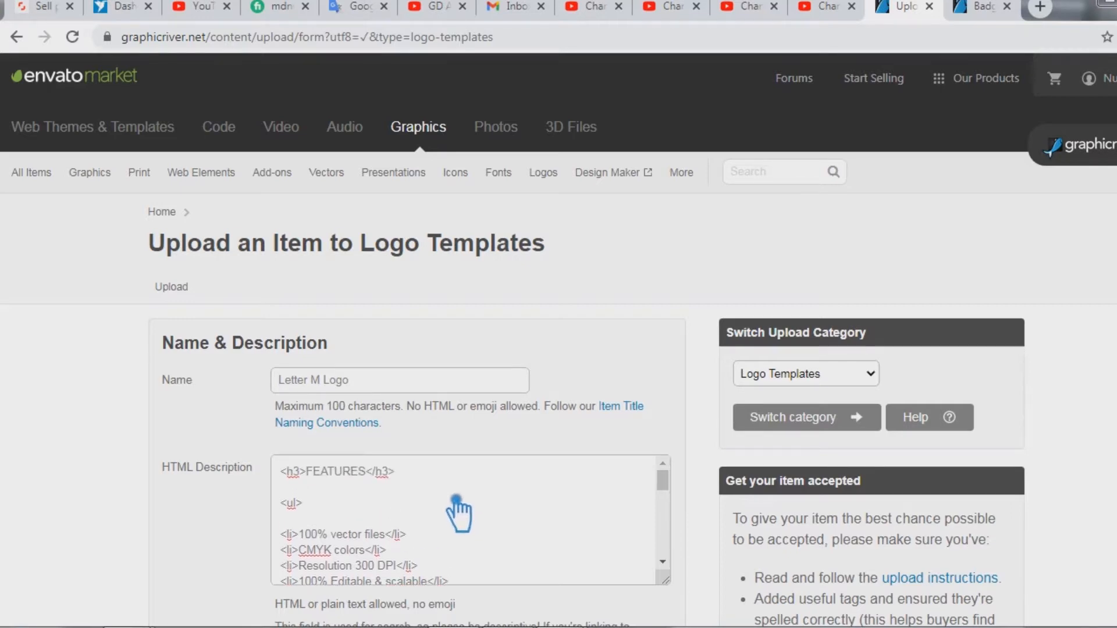
scroll(458, 506, down, 1)
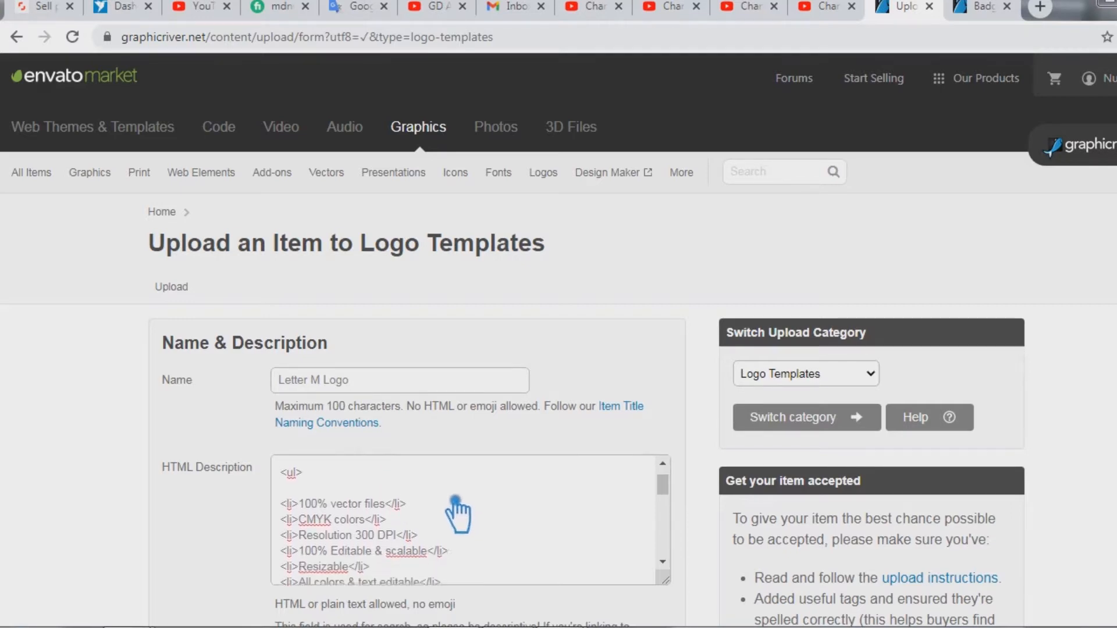
scroll(457, 514, down, 1)
scroll(456, 506, down, 2)
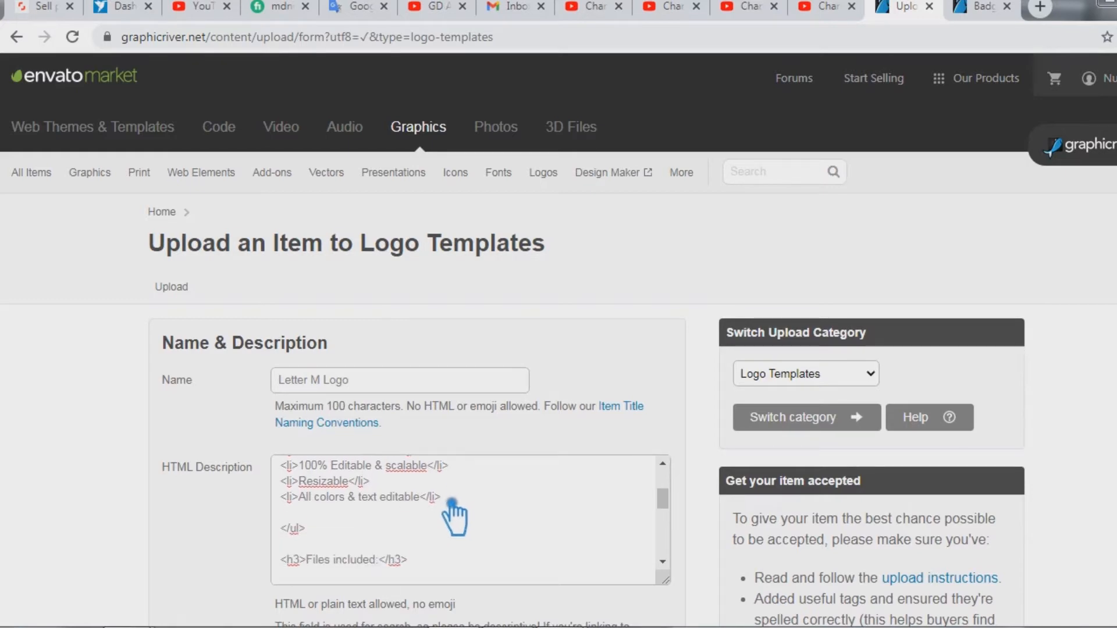
scroll(486, 526, down, 2)
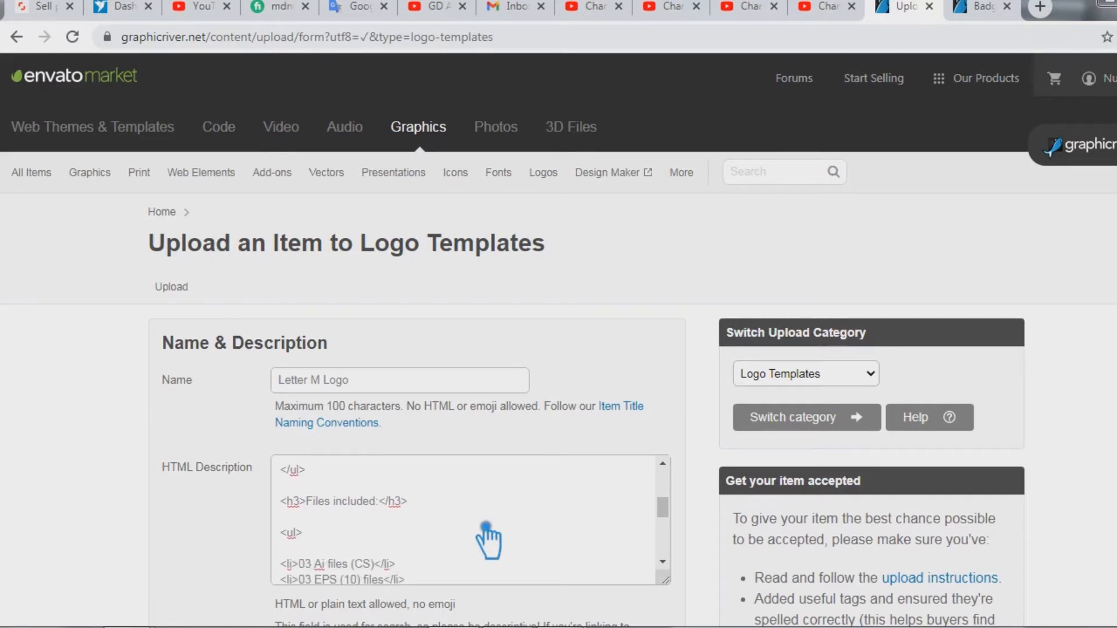
scroll(486, 526, up, 3)
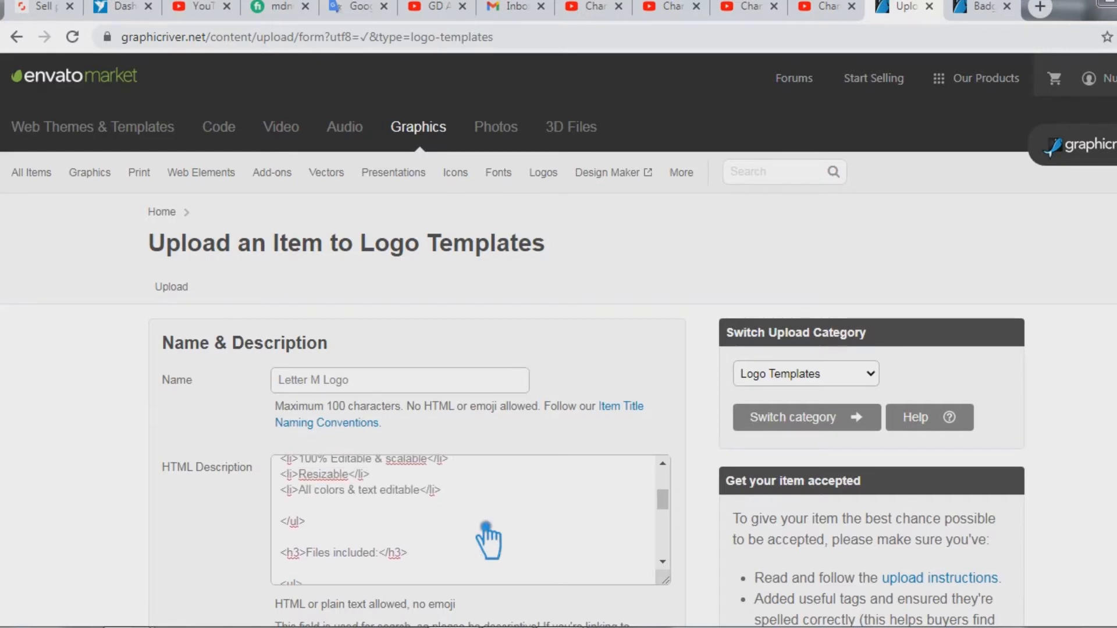
scroll(485, 530, down, 3)
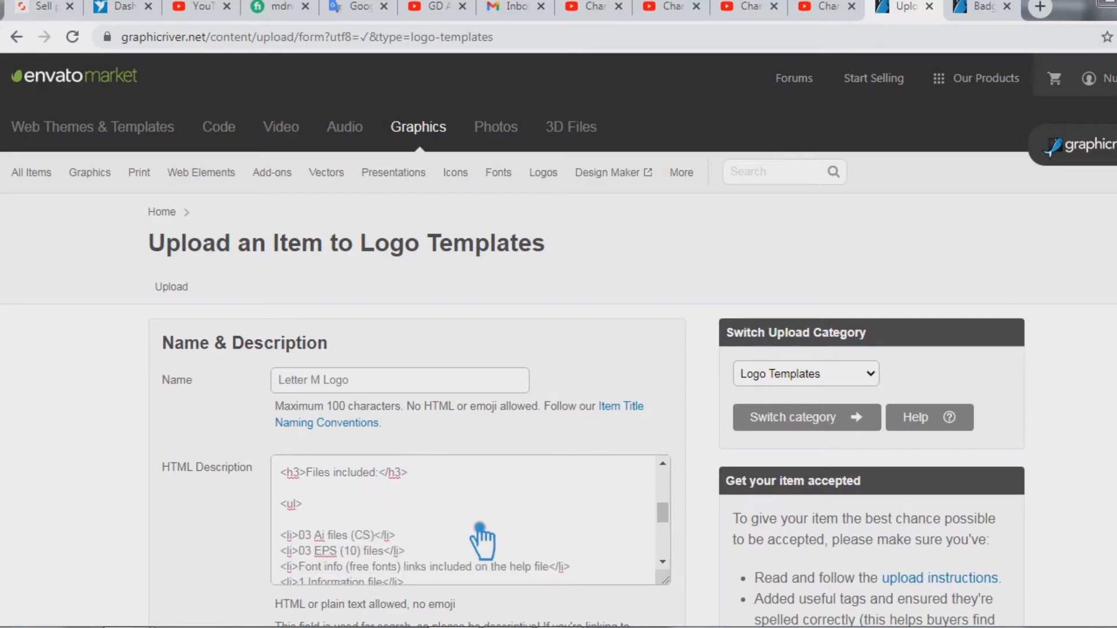
scroll(482, 541, up, 1)
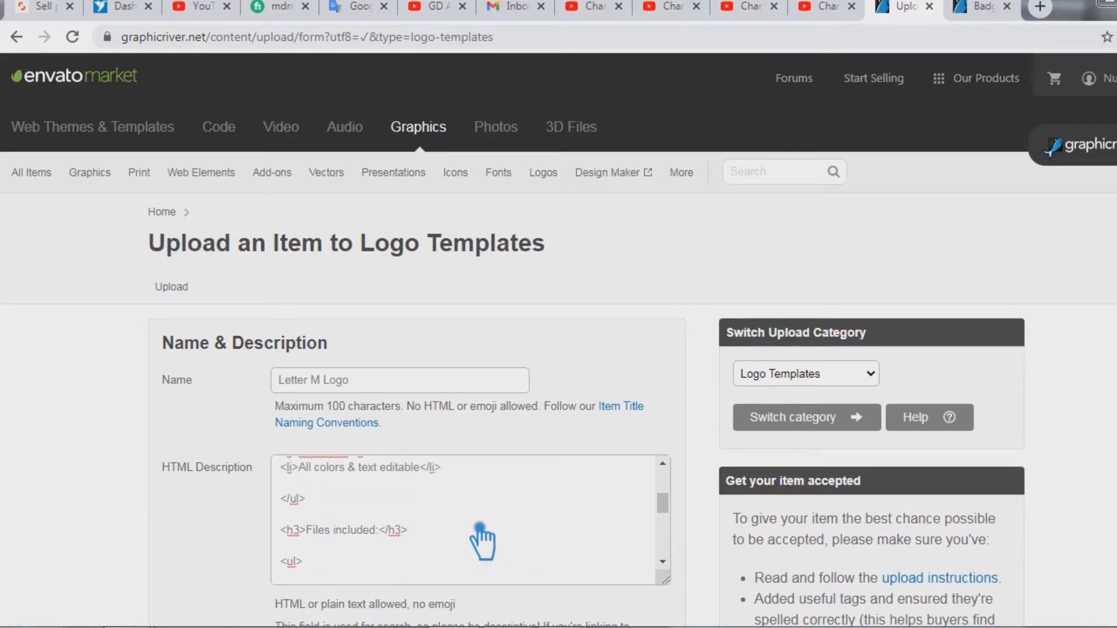
scroll(479, 527, up, 2)
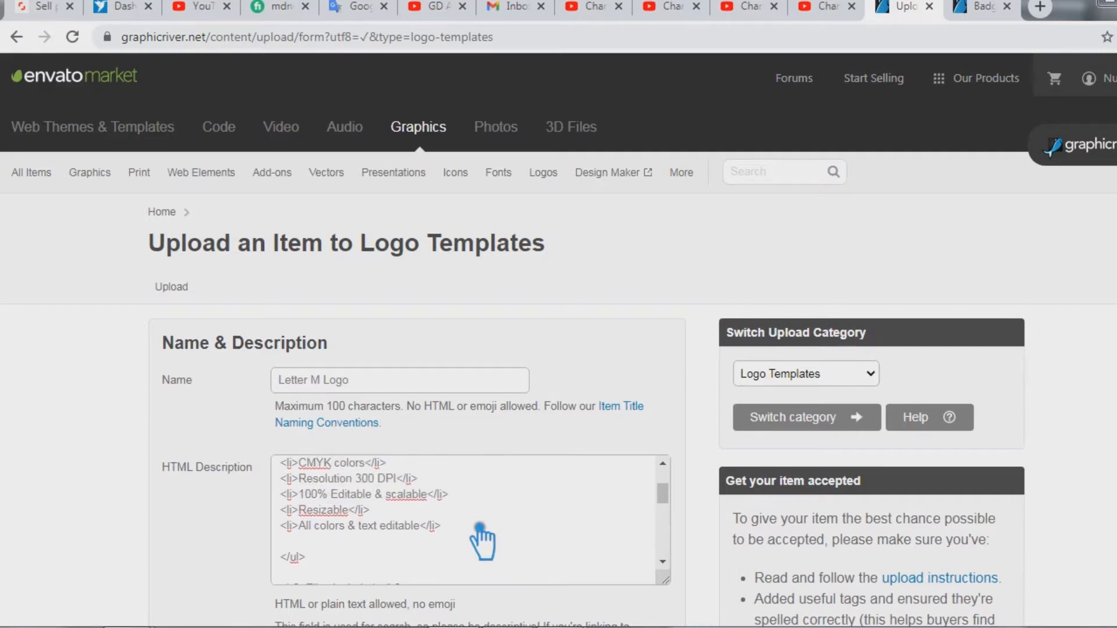
scroll(477, 527, down, 2)
scroll(477, 541, down, 5)
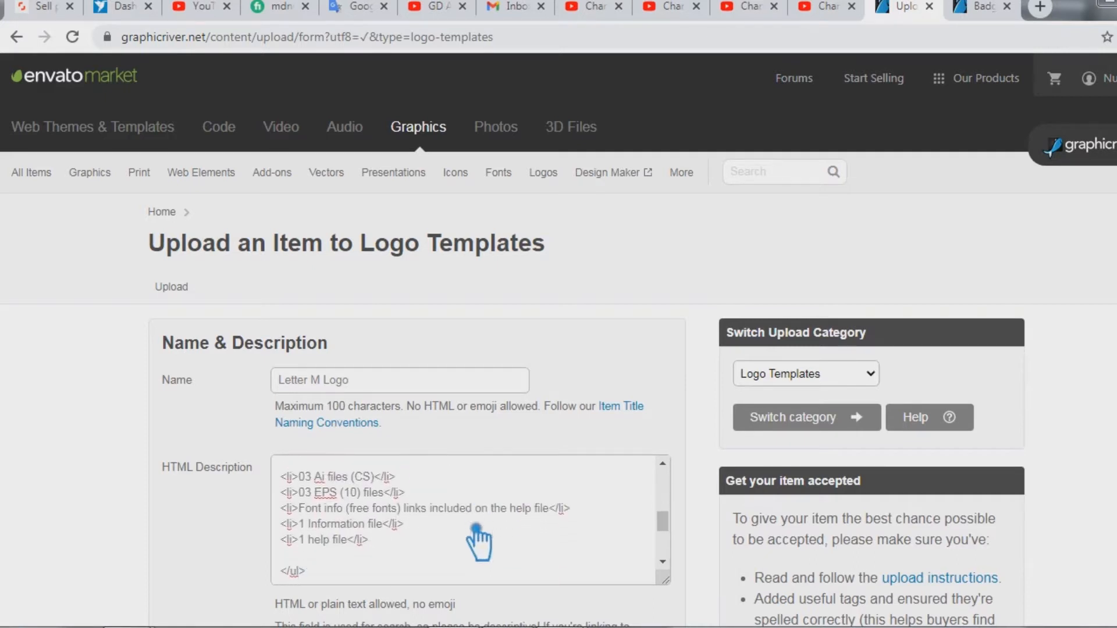
scroll(475, 530, up, 10)
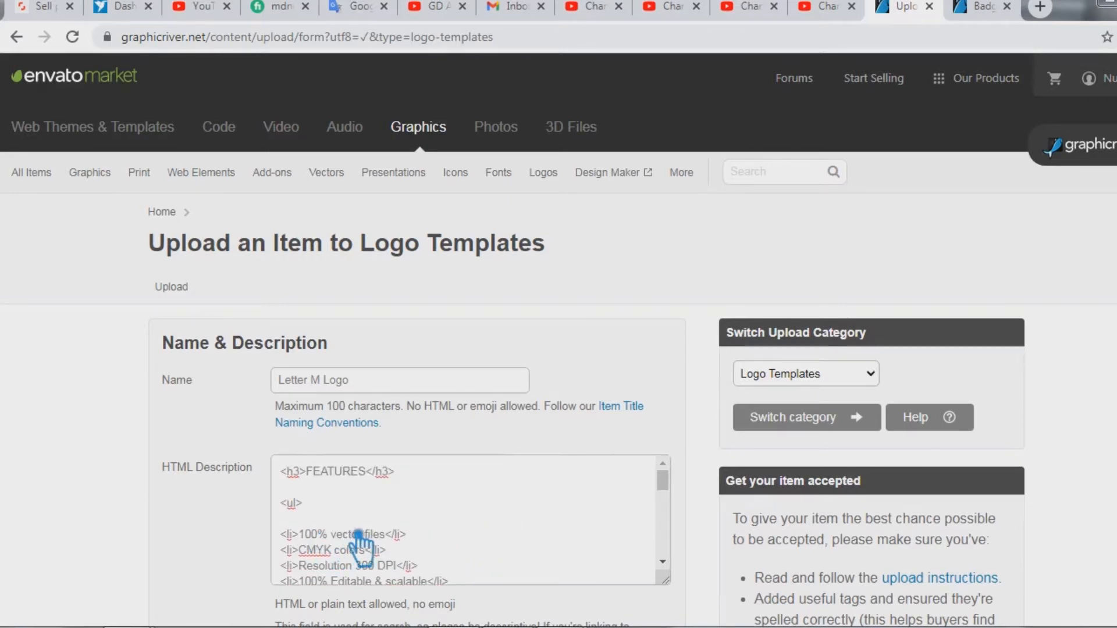
scroll(357, 538, down, 2)
scroll(364, 544, down, 1)
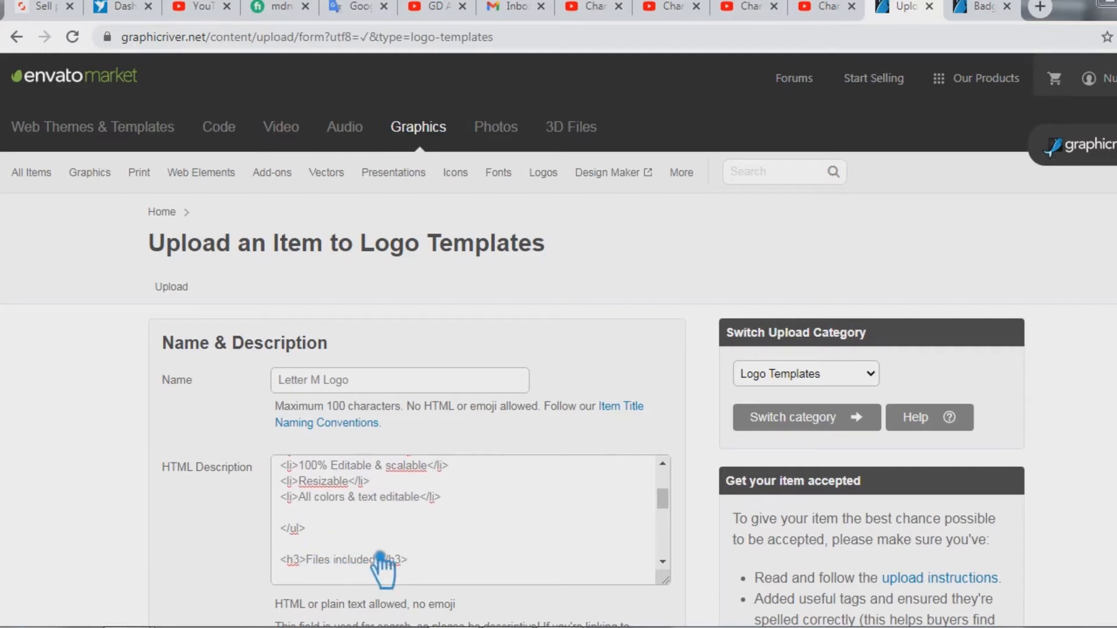
scroll(386, 567, down, 1)
scroll(387, 559, down, 2)
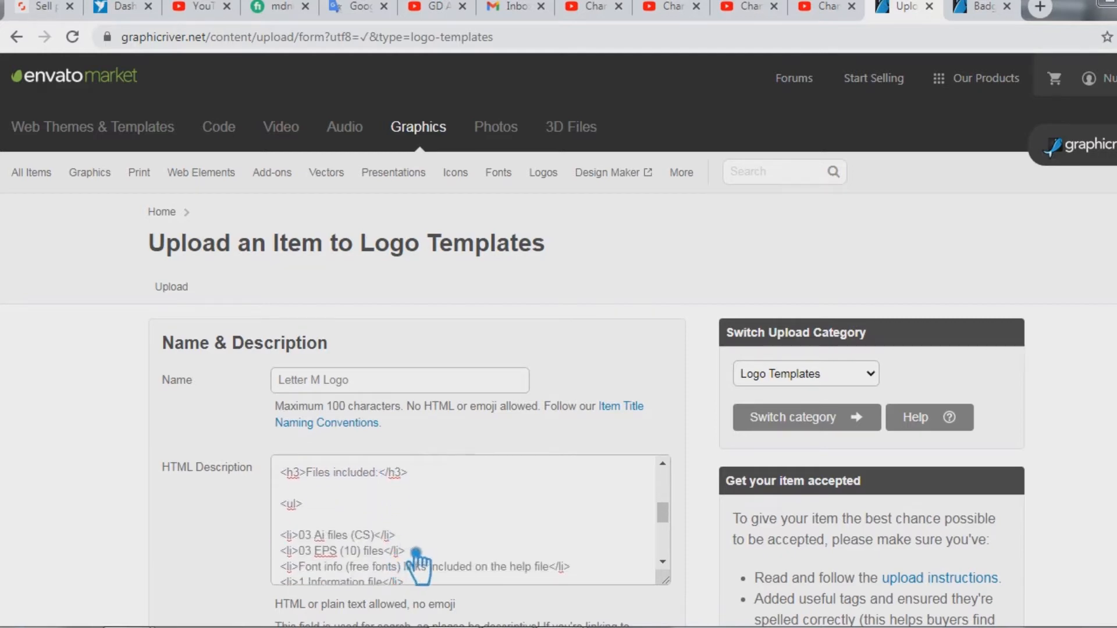
scroll(430, 555, down, 3)
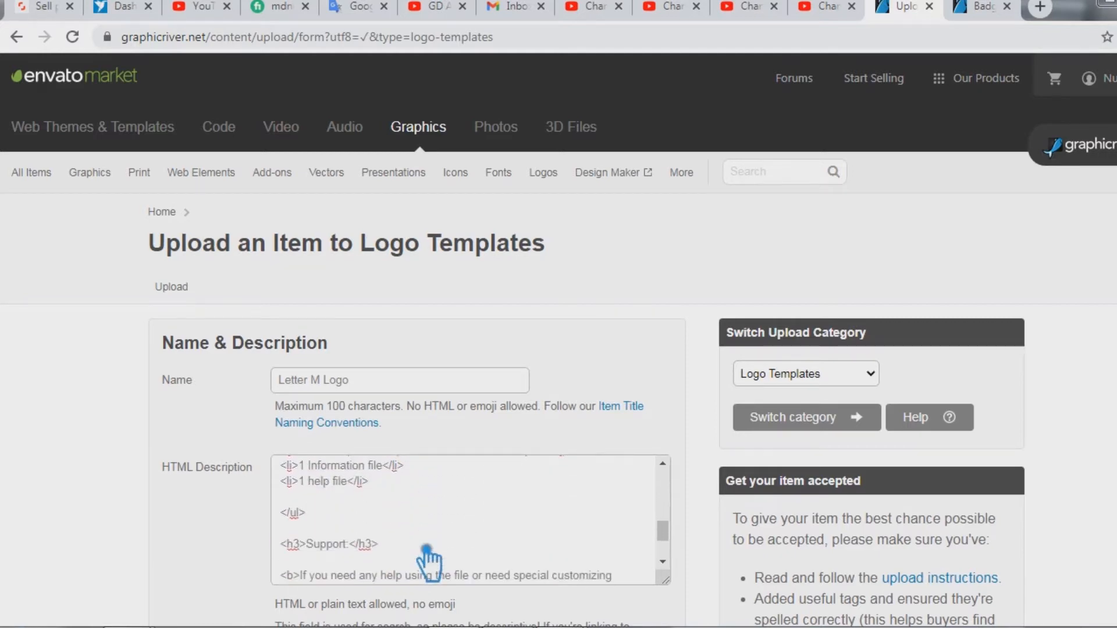
scroll(451, 549, down, 2)
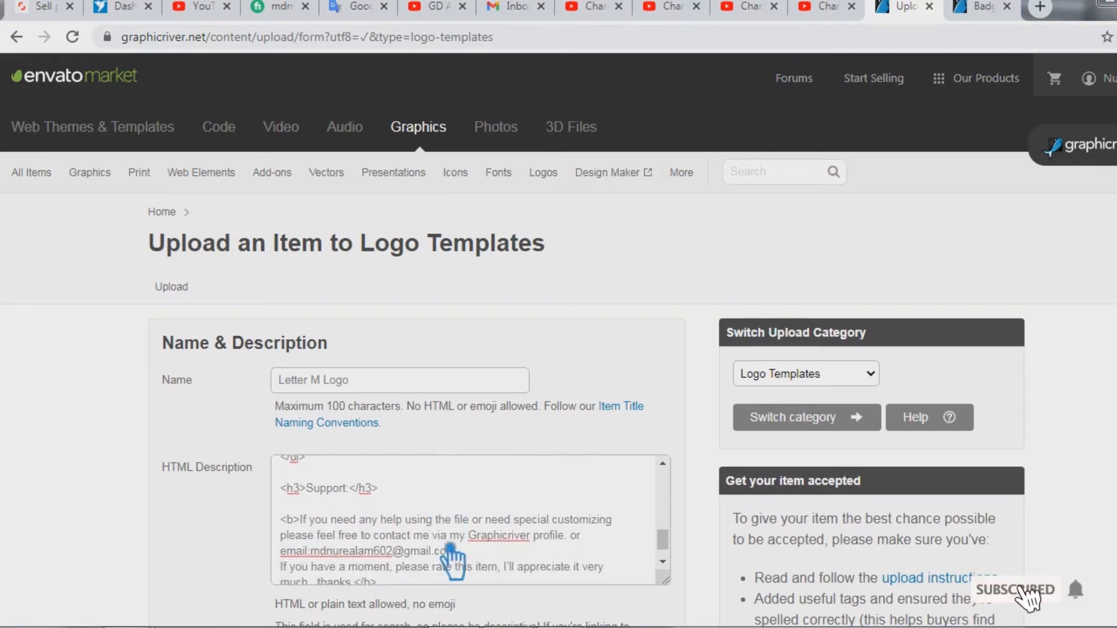
scroll(450, 549, down, 1)
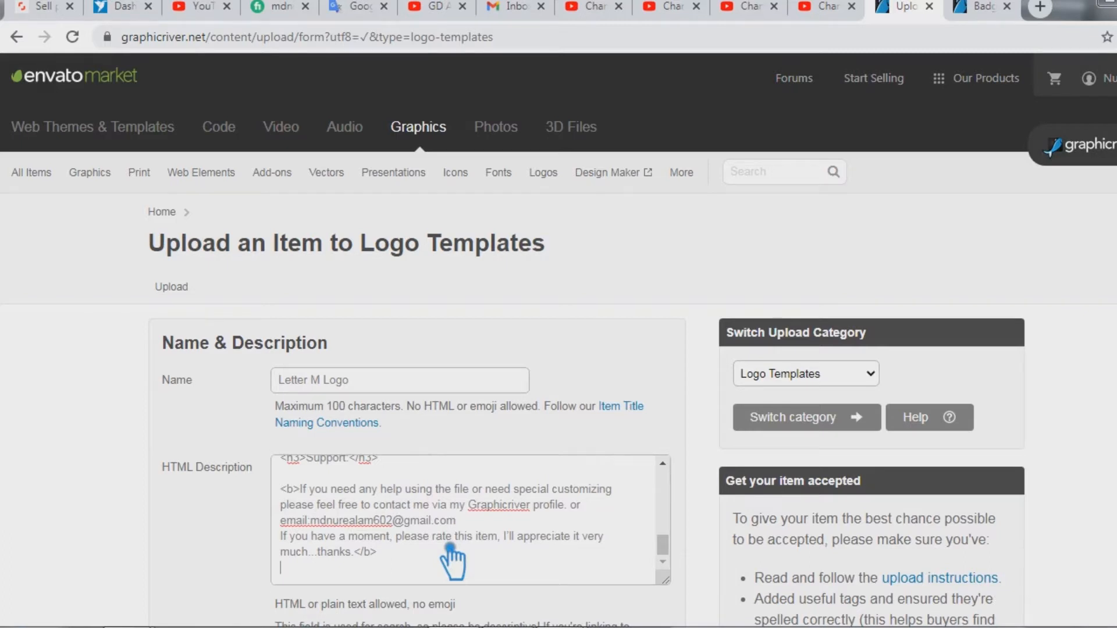
Upload the Image Preview and thumbnail JPEG images from the 11.01.2021 folder to the item's Files section
scroll(451, 549, down, 3)
scroll(449, 550, down, 3)
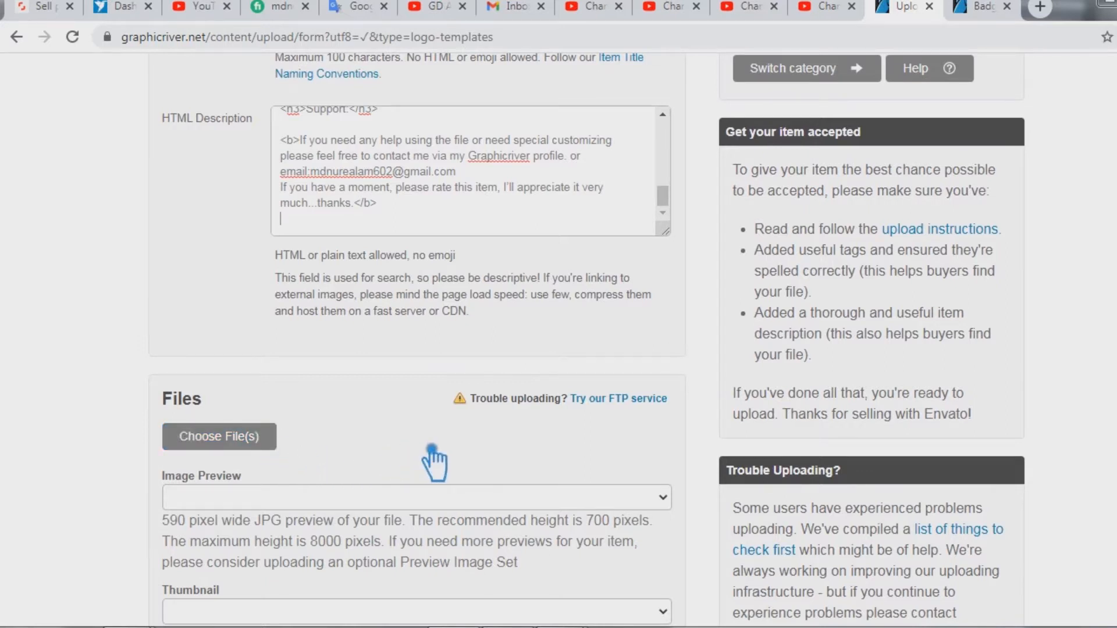
click(526, 129)
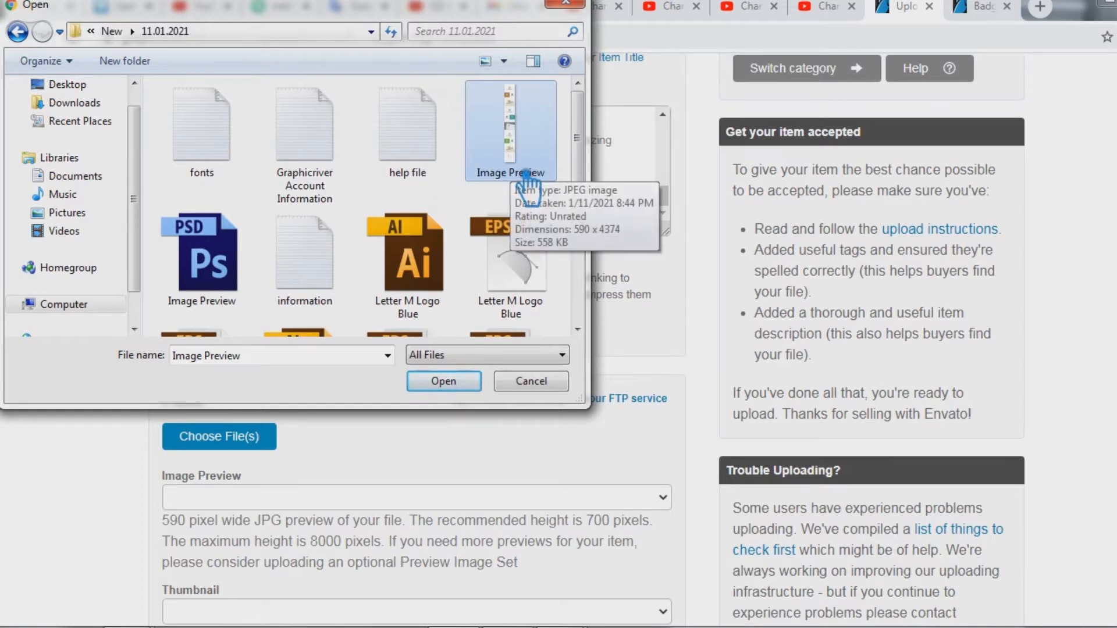
scroll(410, 206, down, 3)
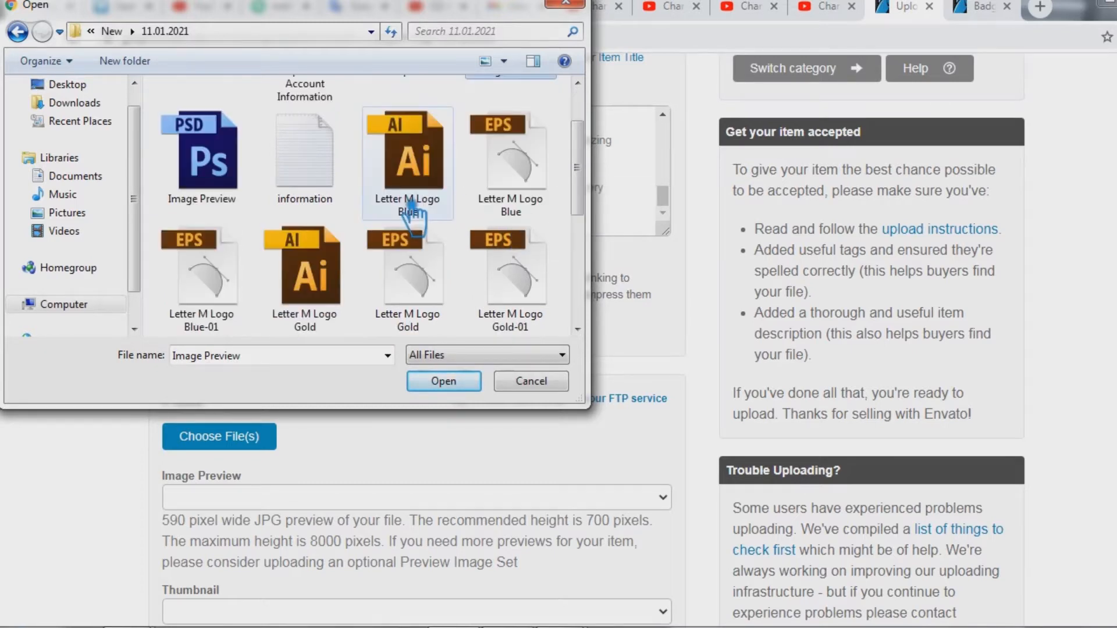
scroll(412, 210, down, 1)
scroll(468, 236, down, 1)
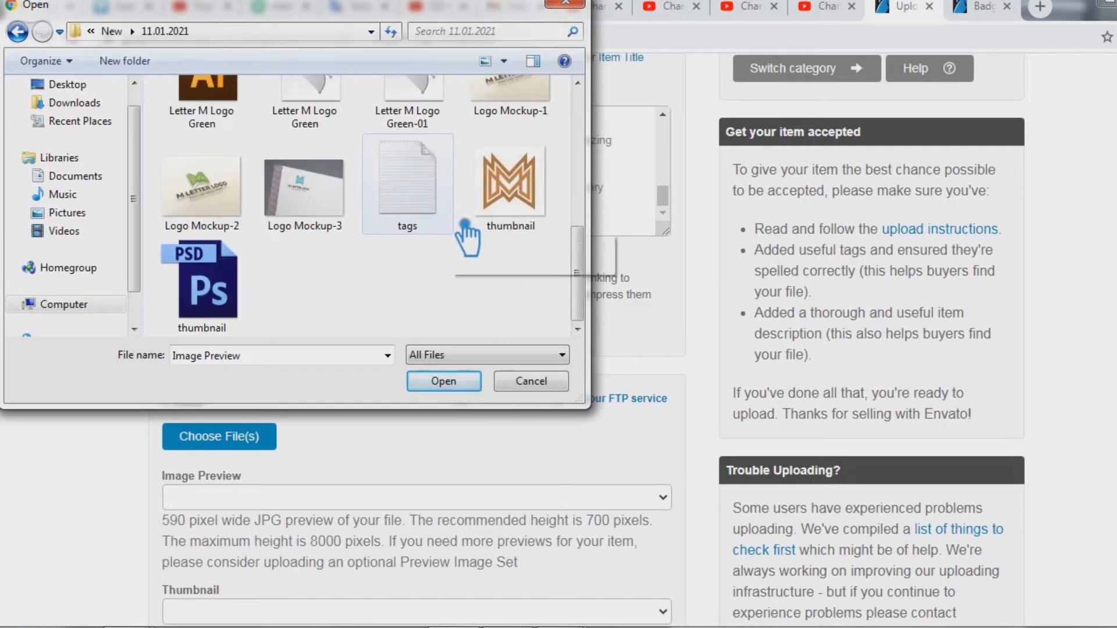
ctrl+click(533, 210)
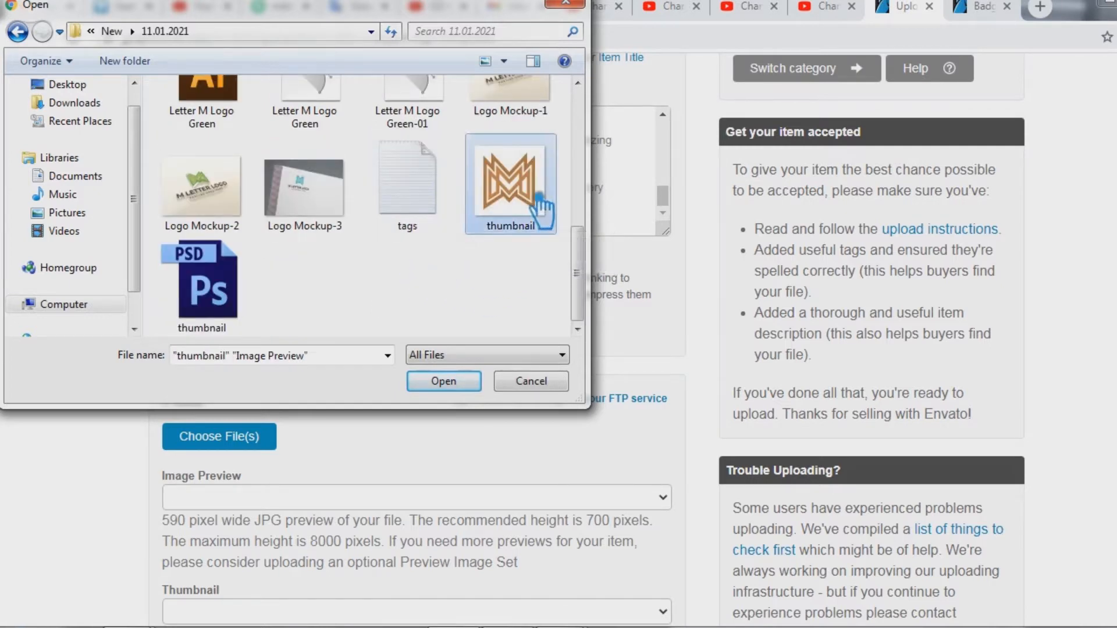
click(467, 388)
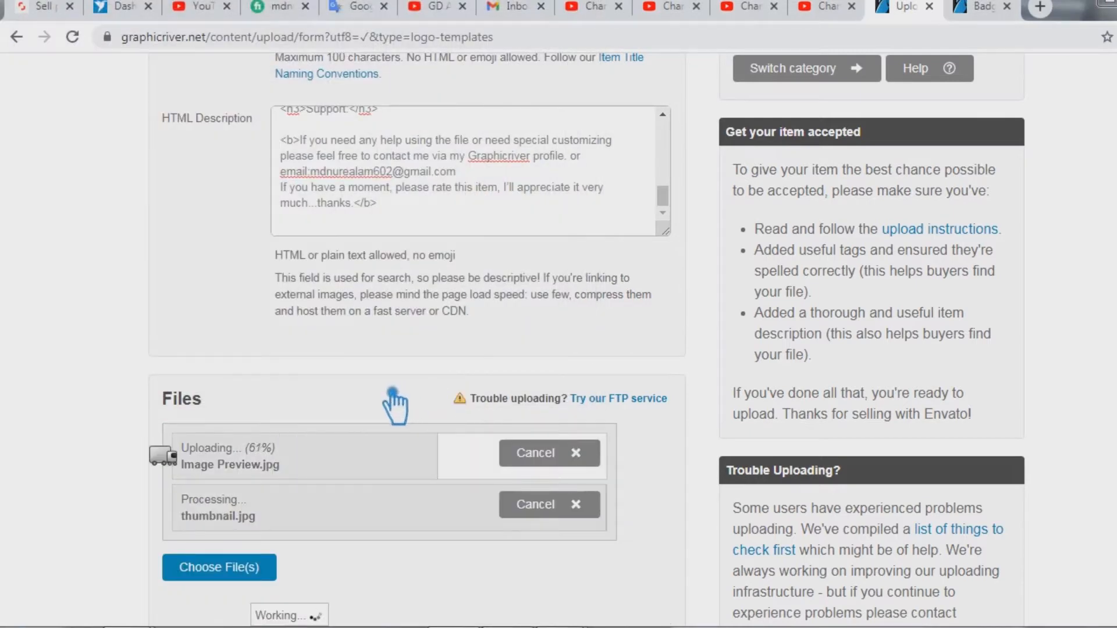
Start another file upload and select the help file with the Letter M Logo Blue AI and EPS files
scroll(372, 387, down, 2)
scroll(373, 396, down, 1)
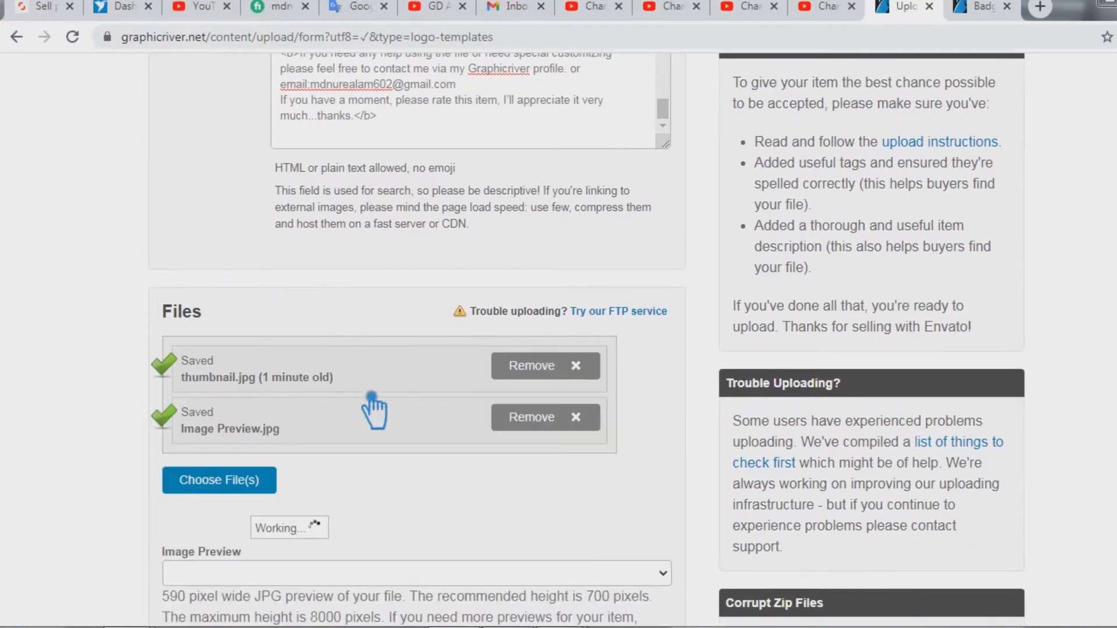
click(239, 483)
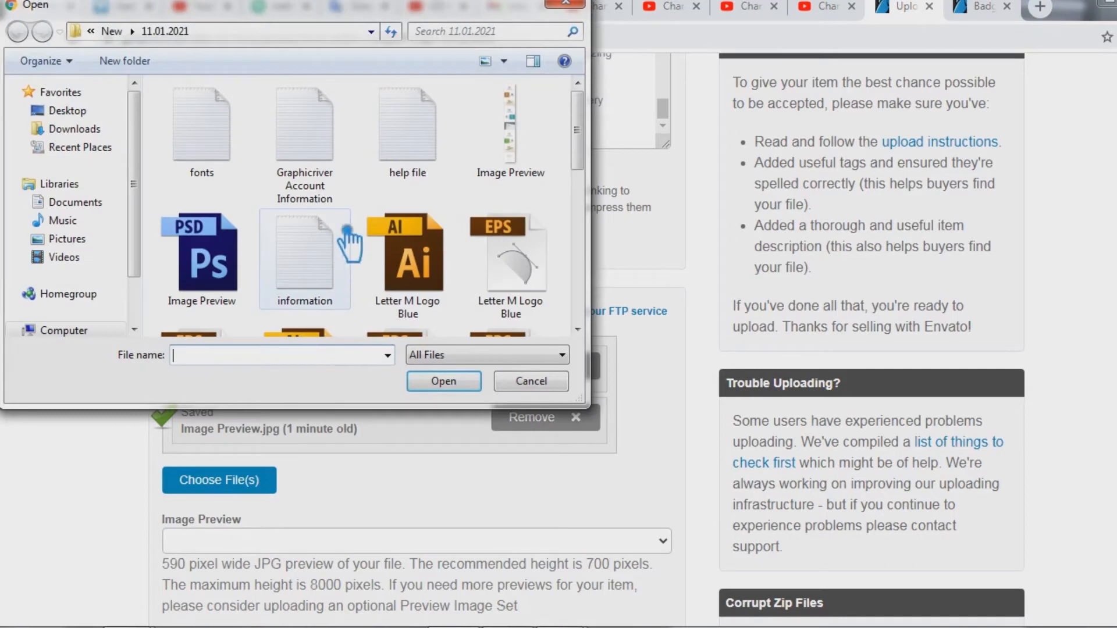
click(439, 166)
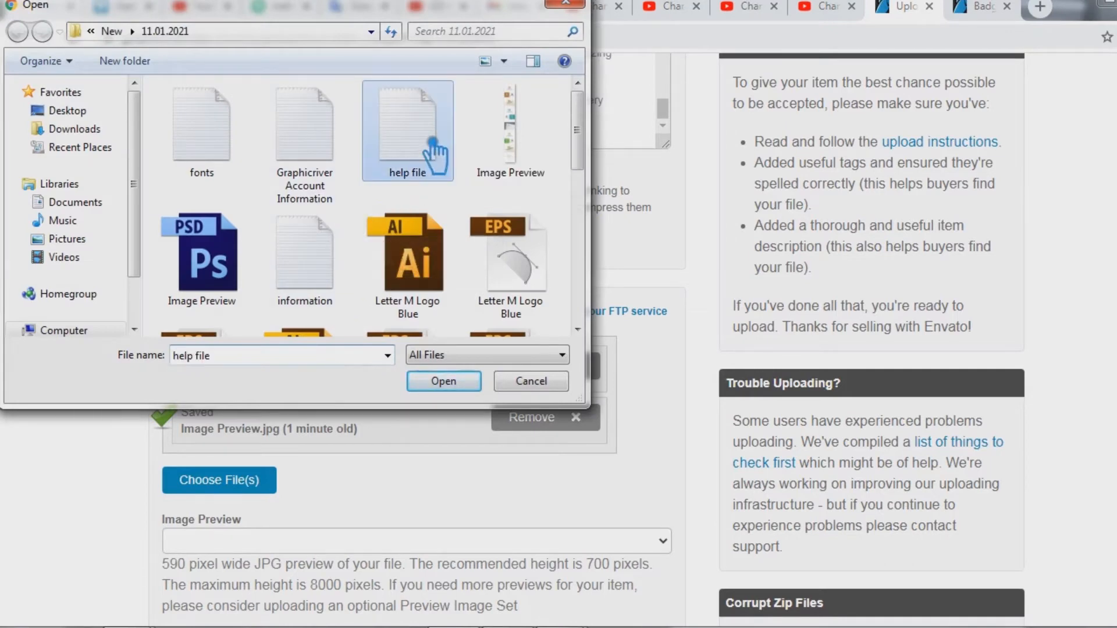
ctrl+click(431, 288)
ctrl+click(535, 279)
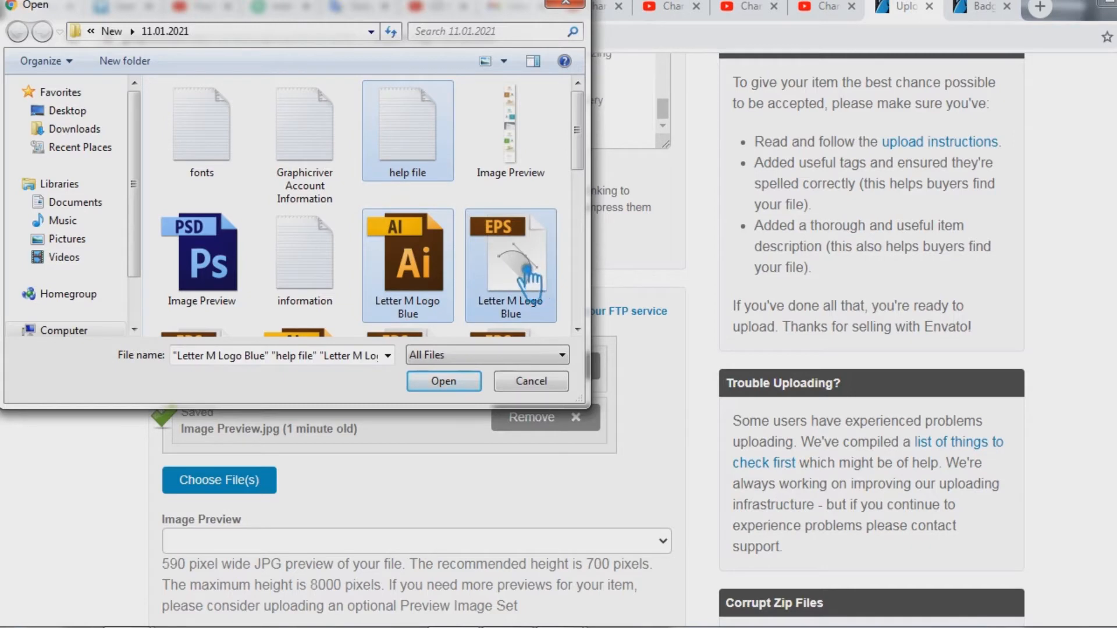
Add the AI and EPS files of Letter M Logo Gold and Letter M Logo Green to the file selection
scroll(535, 282, down, 1)
scroll(541, 293, up, 1)
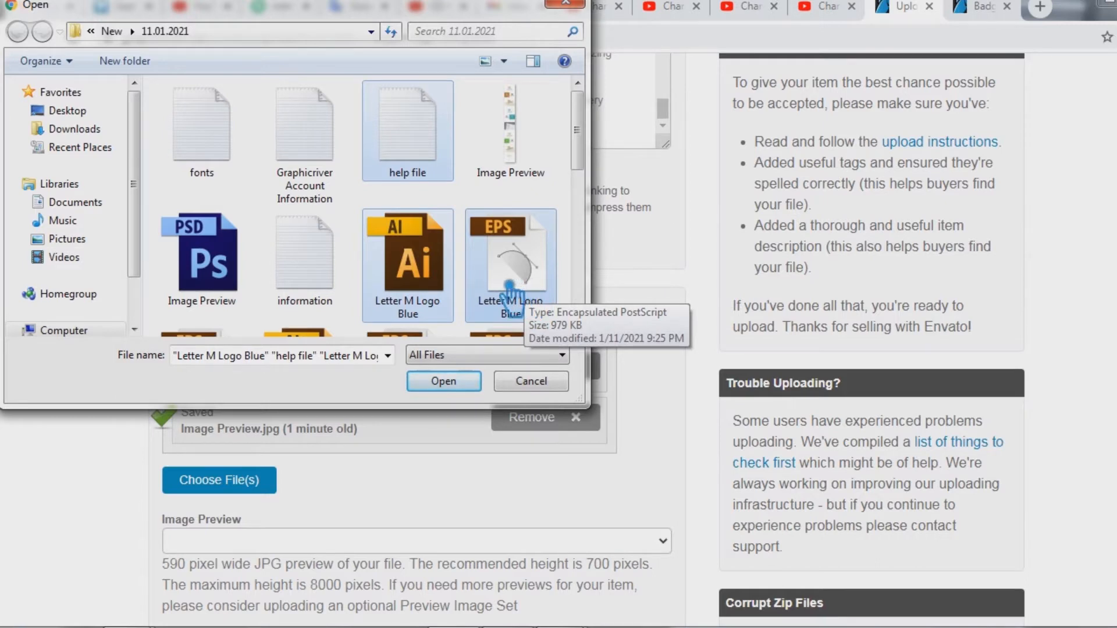
scroll(507, 273, down, 2)
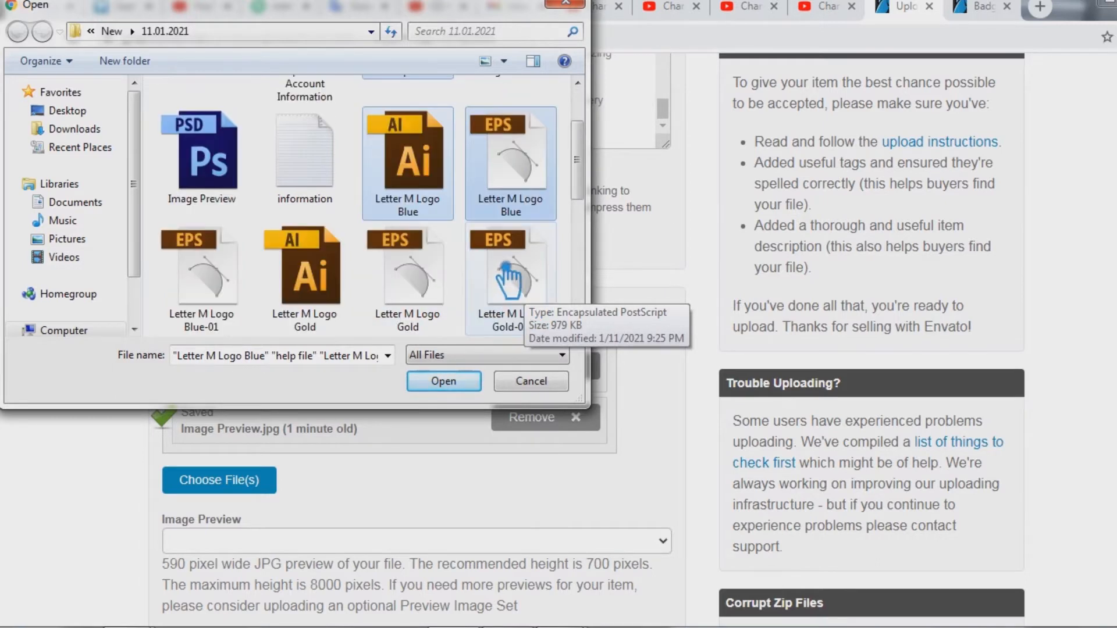
ctrl+click(317, 285)
ctrl+click(430, 282)
scroll(465, 273, up, 2)
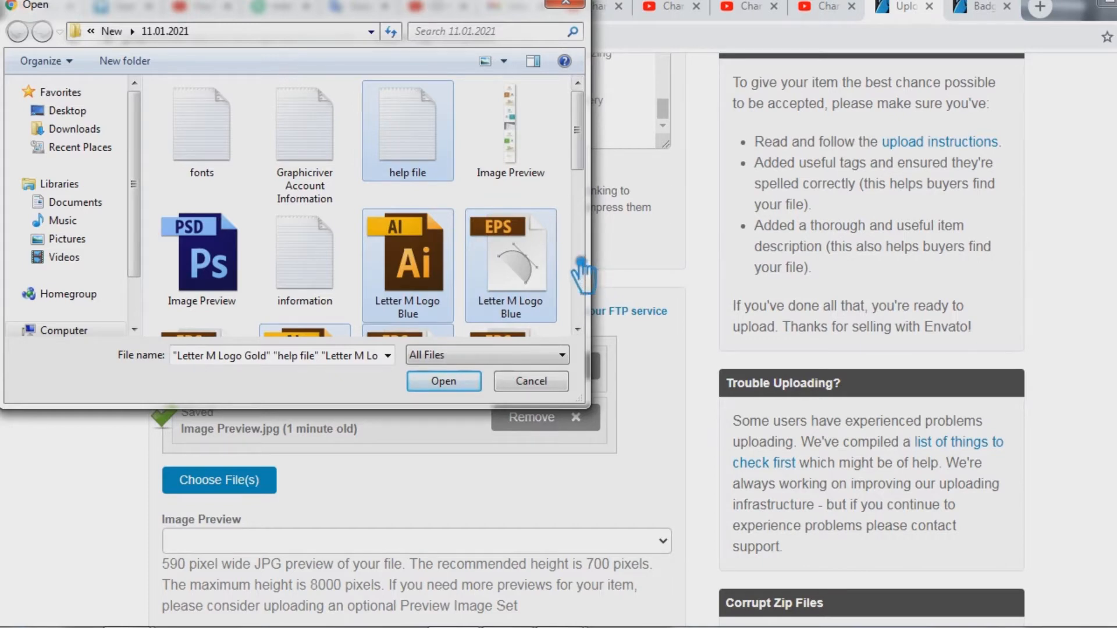
scroll(580, 263, down, 1)
scroll(579, 274, down, 1)
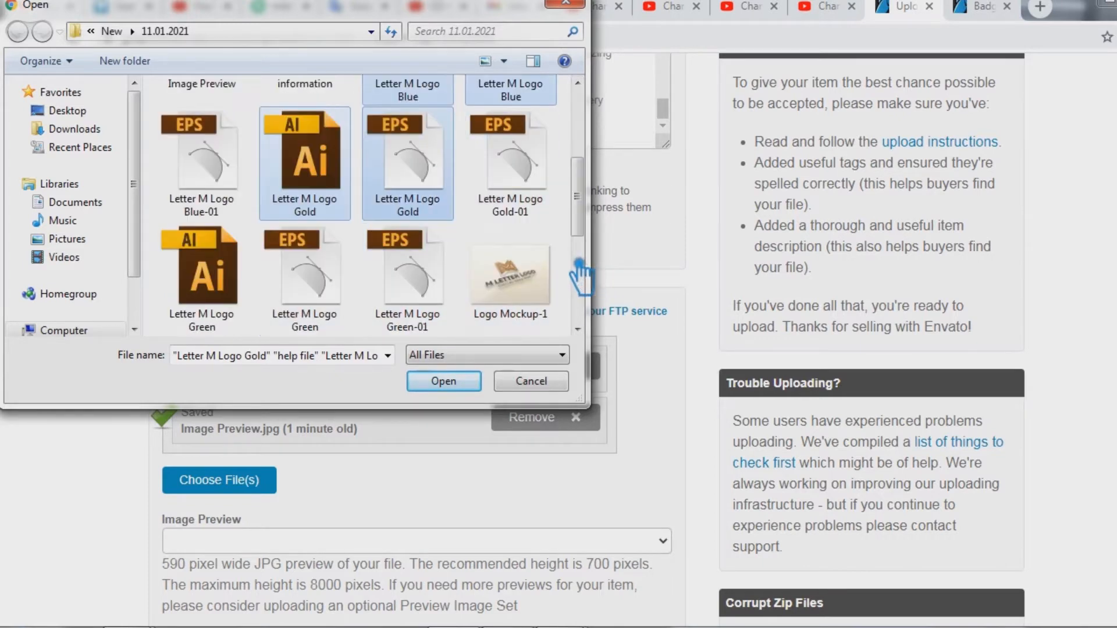
ctrl+click(200, 308)
ctrl+click(315, 298)
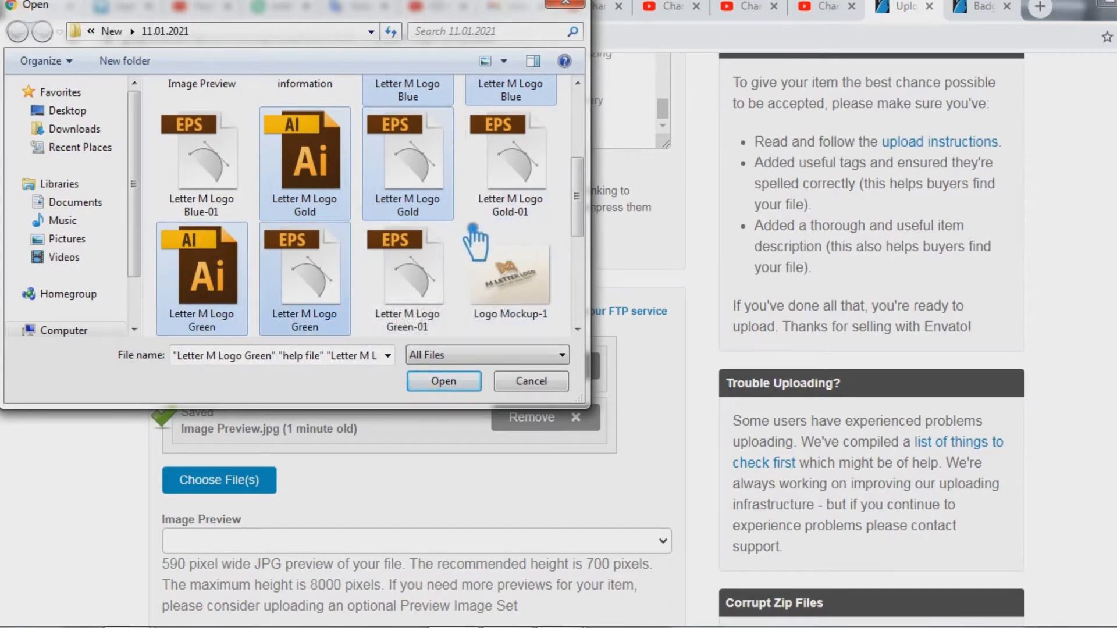
Check the file selection, compress the selected files into a zipped folder and name it mainfile
scroll(472, 247, down, 2)
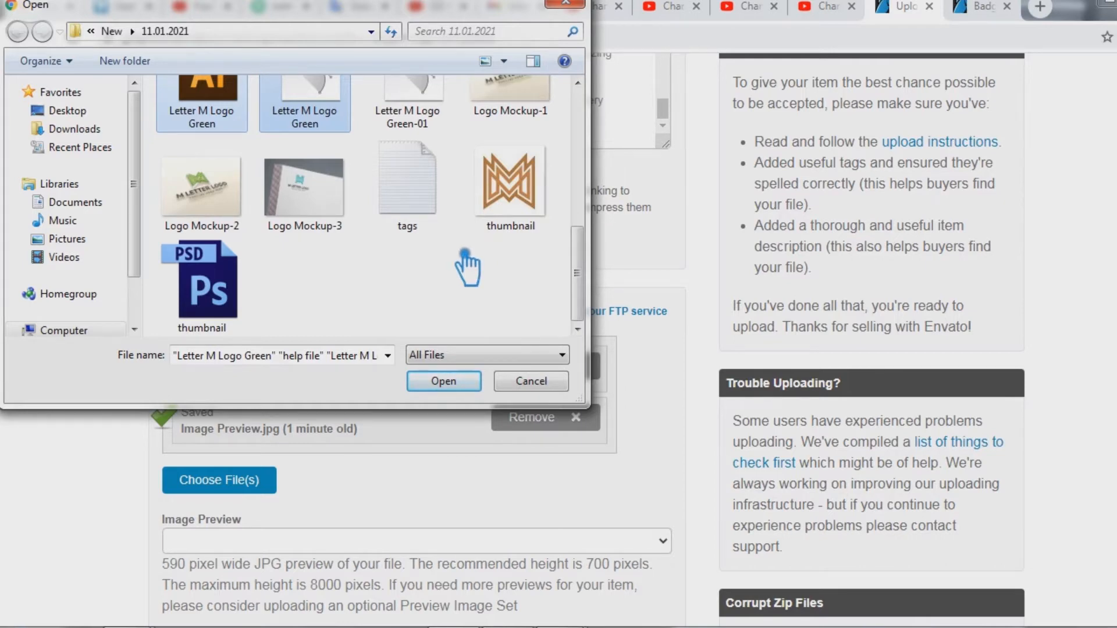
scroll(473, 263, up, 8)
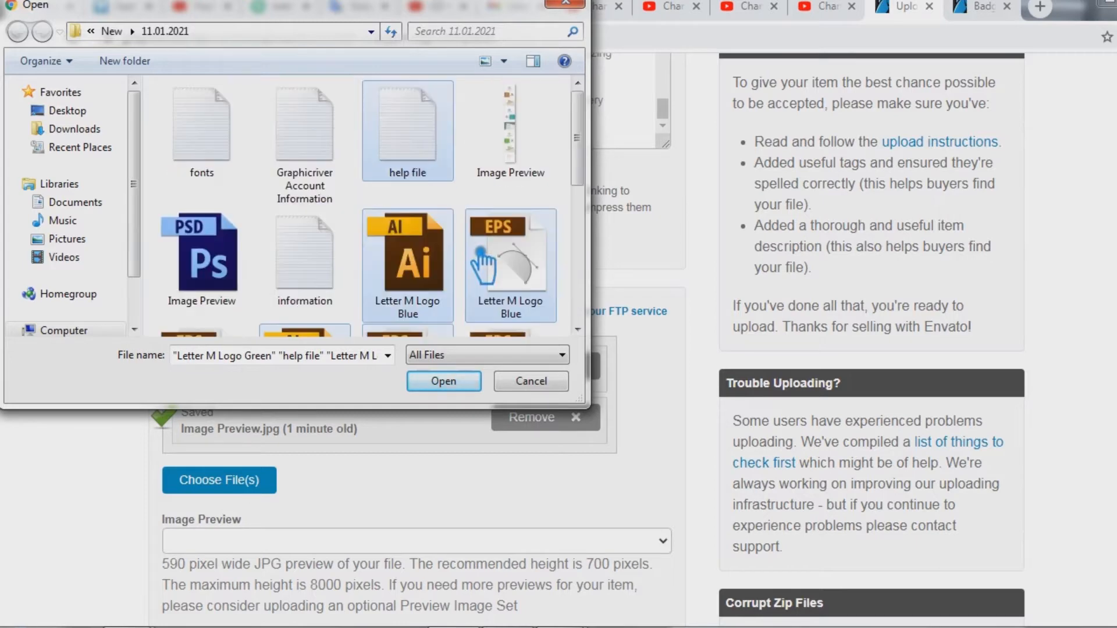
scroll(482, 262, down, 4)
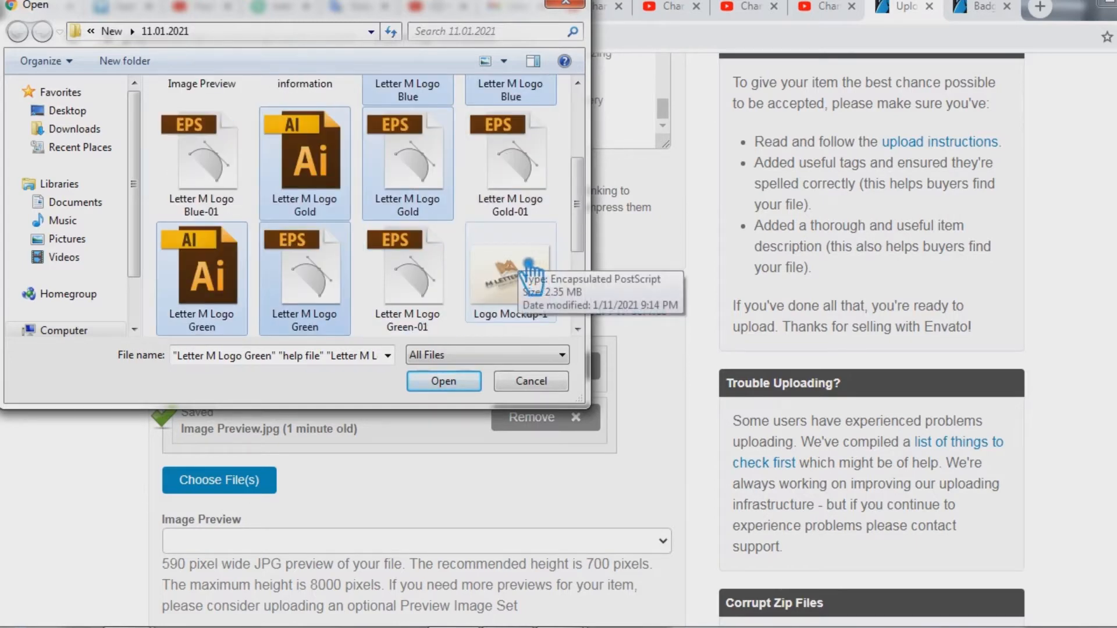
scroll(529, 271, up, 4)
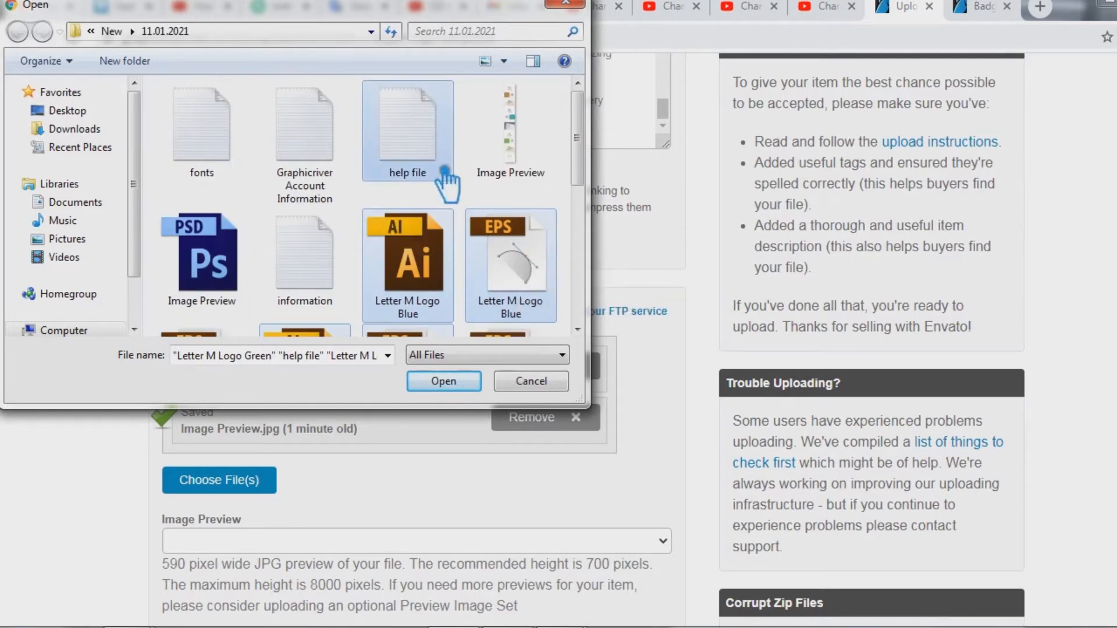
scroll(512, 281, down, 2)
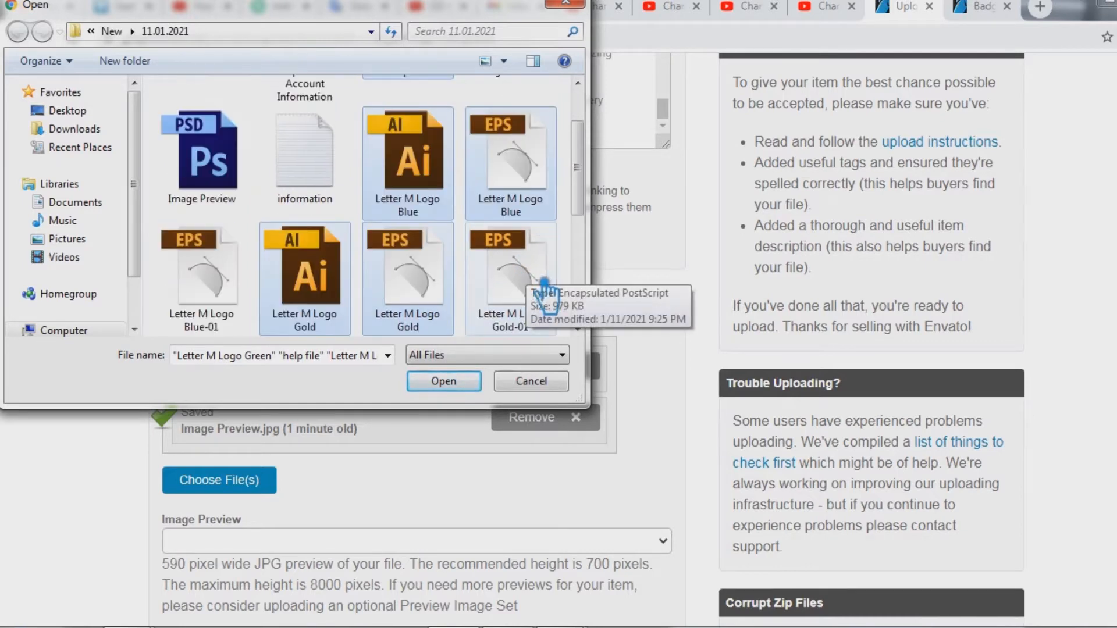
scroll(511, 220, down, 2)
right_click(411, 151)
mouse_move(494, 222)
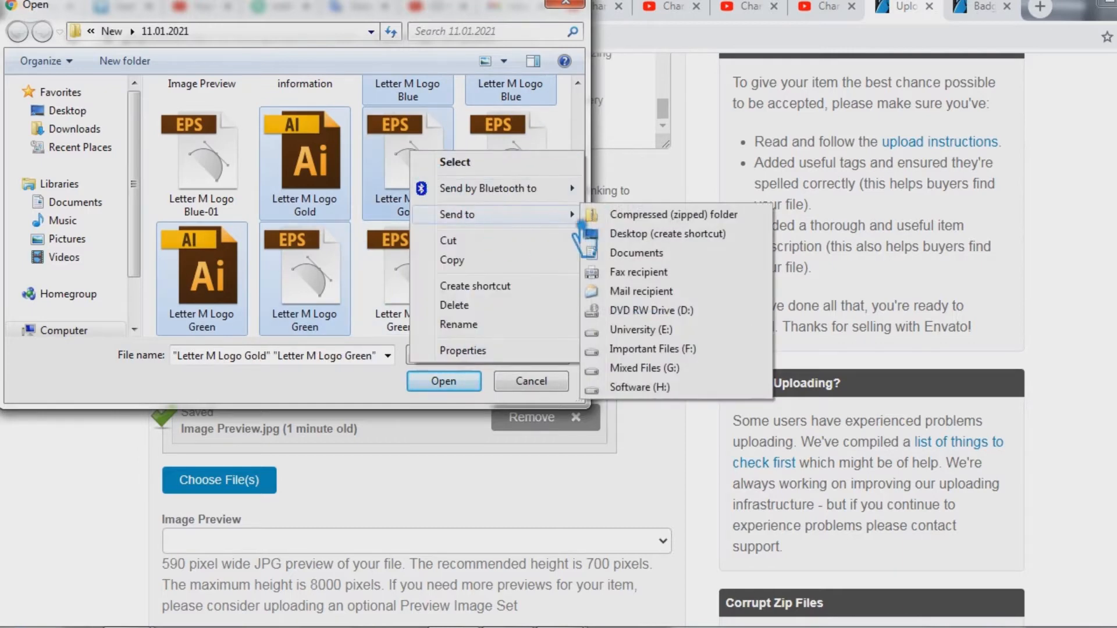
click(681, 215)
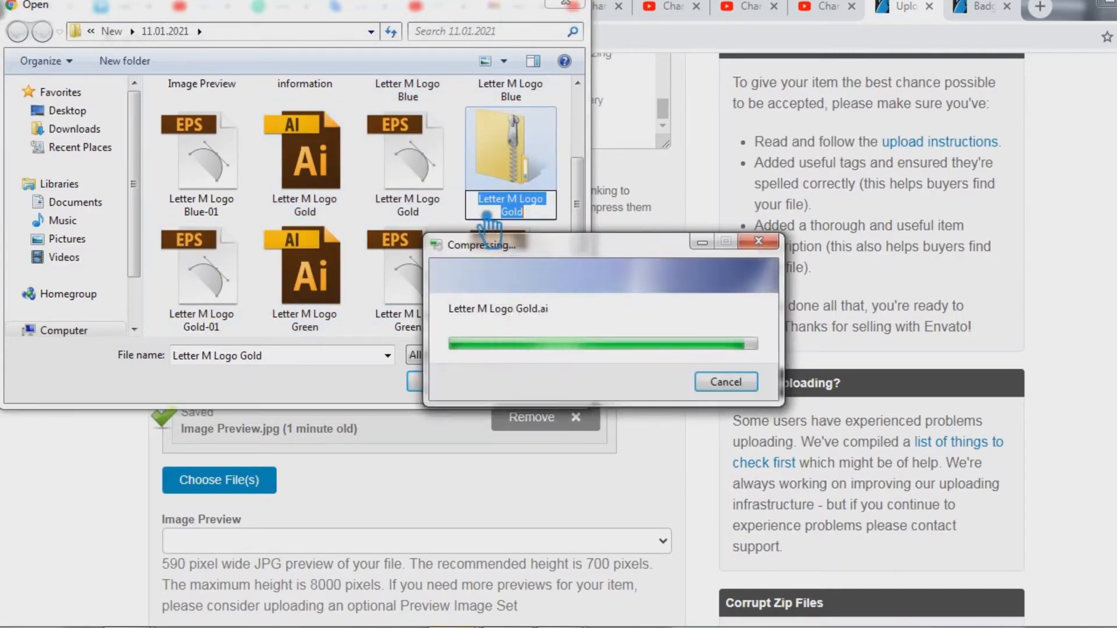
text(m)
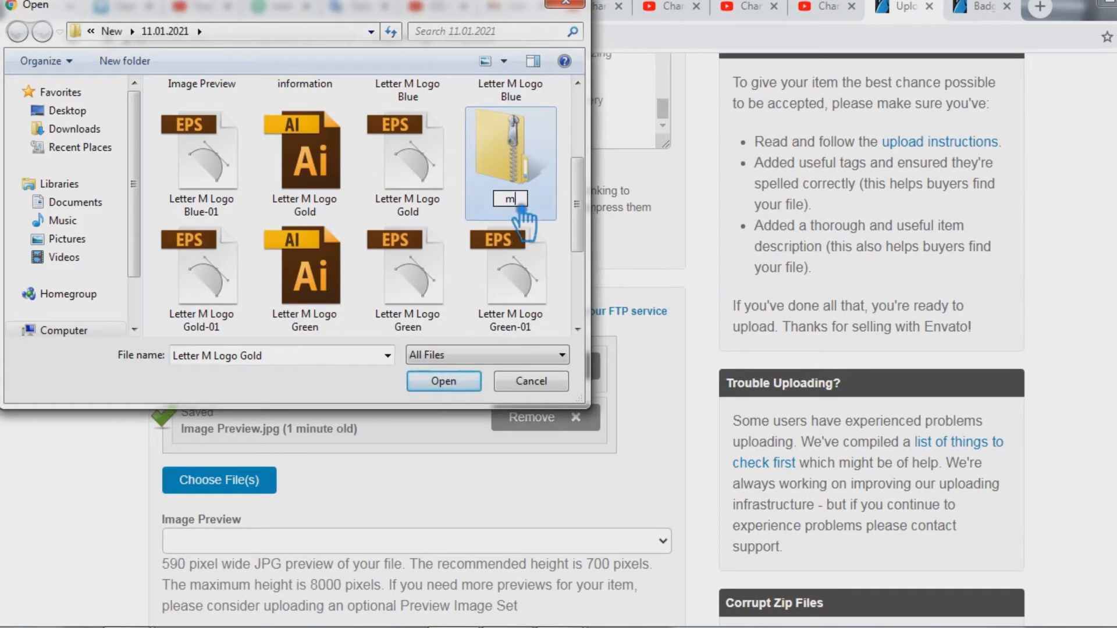
text(e)
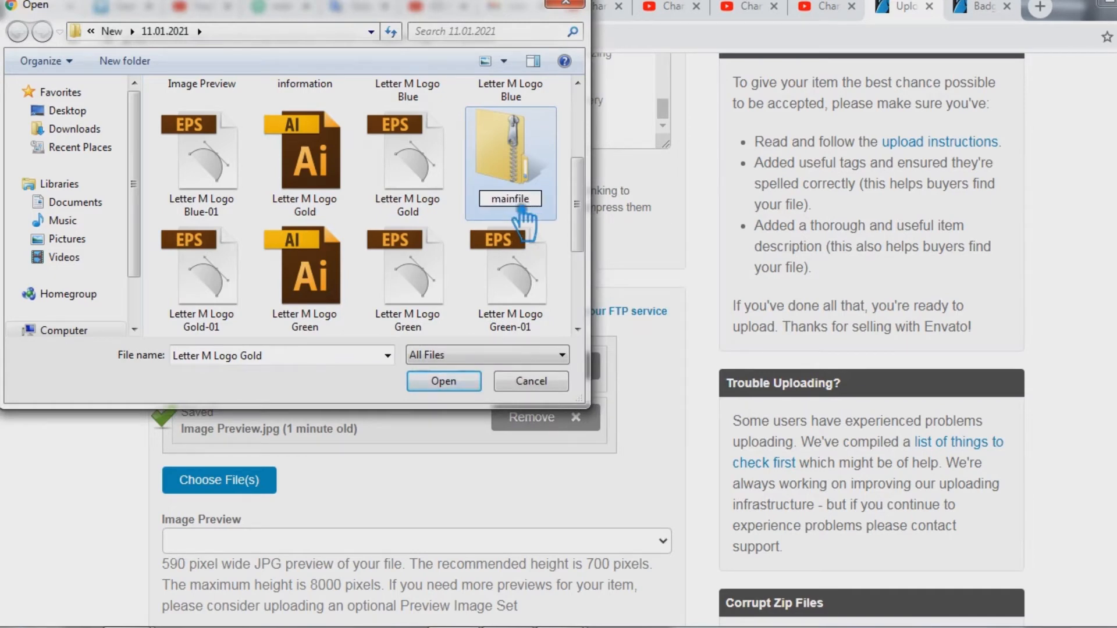
click(423, 173)
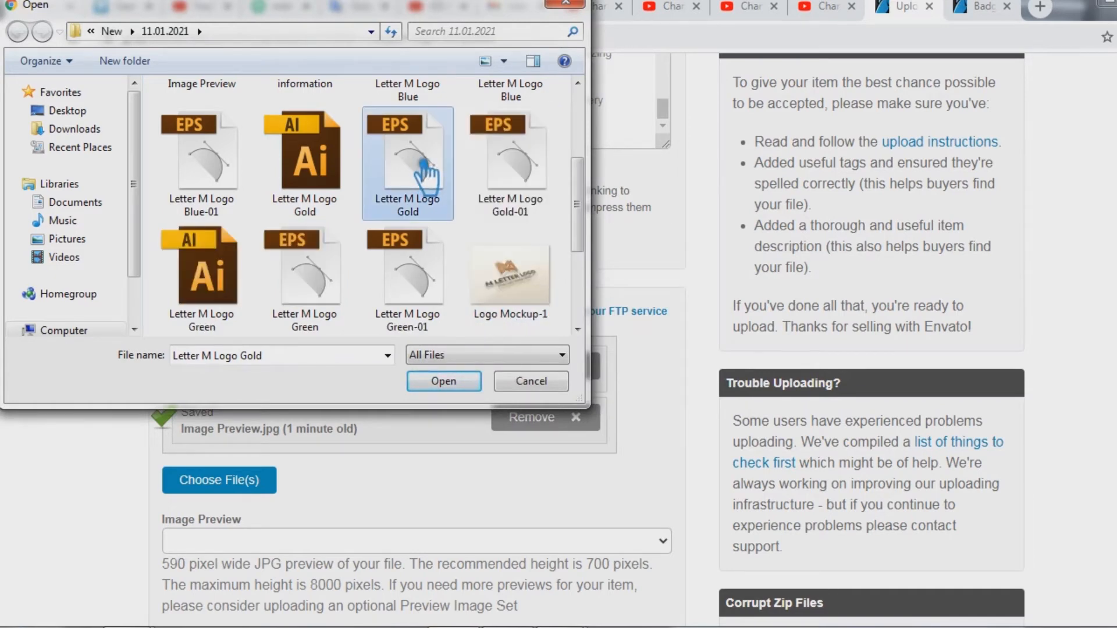
Upload the mainfile zip archive to the item's Files section
scroll(530, 280, up, 2)
scroll(527, 266, down, 5)
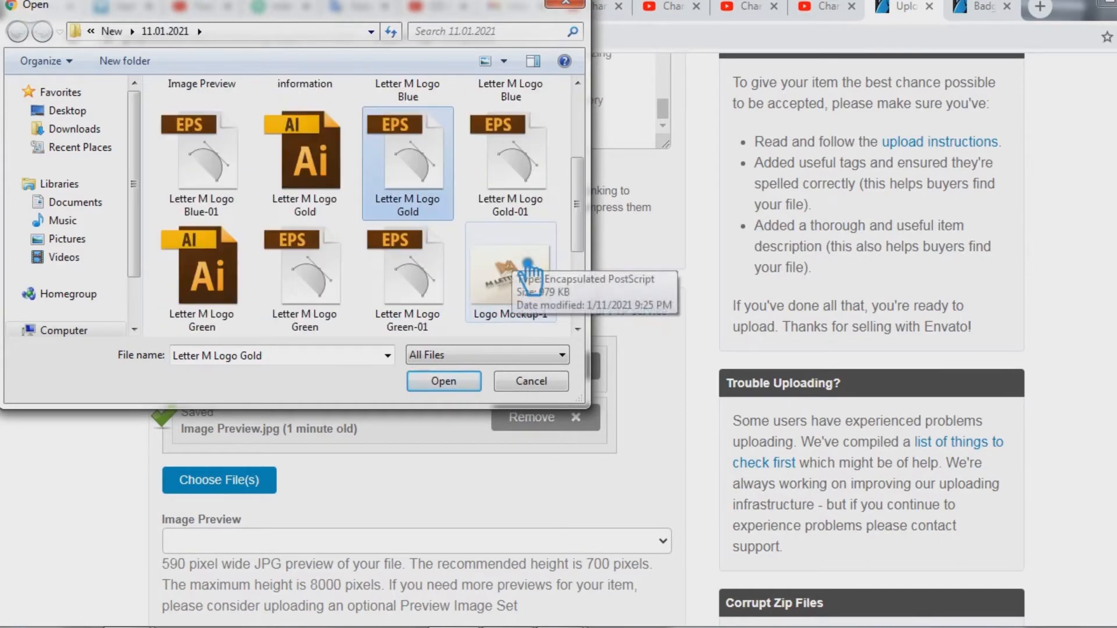
click(433, 185)
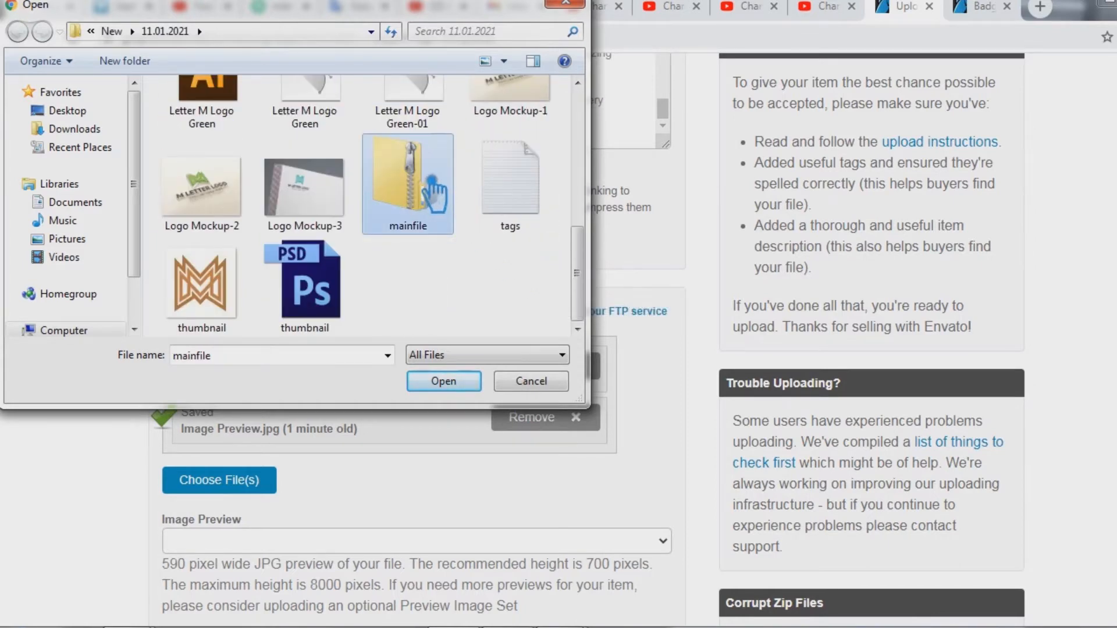
drag(292, 16, 858, 116)
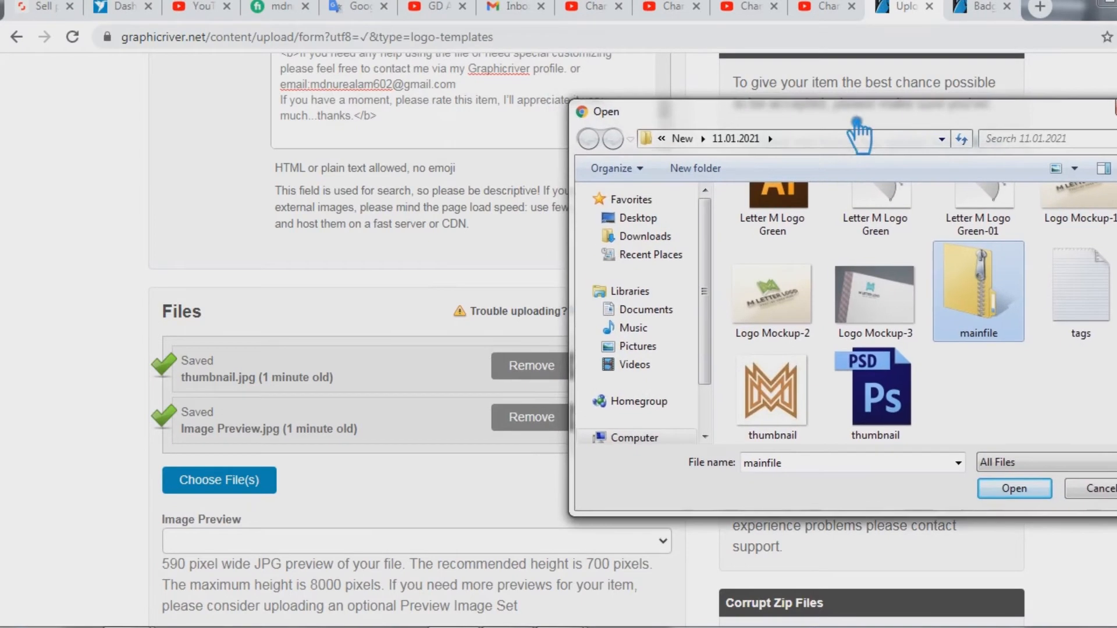
click(210, 206)
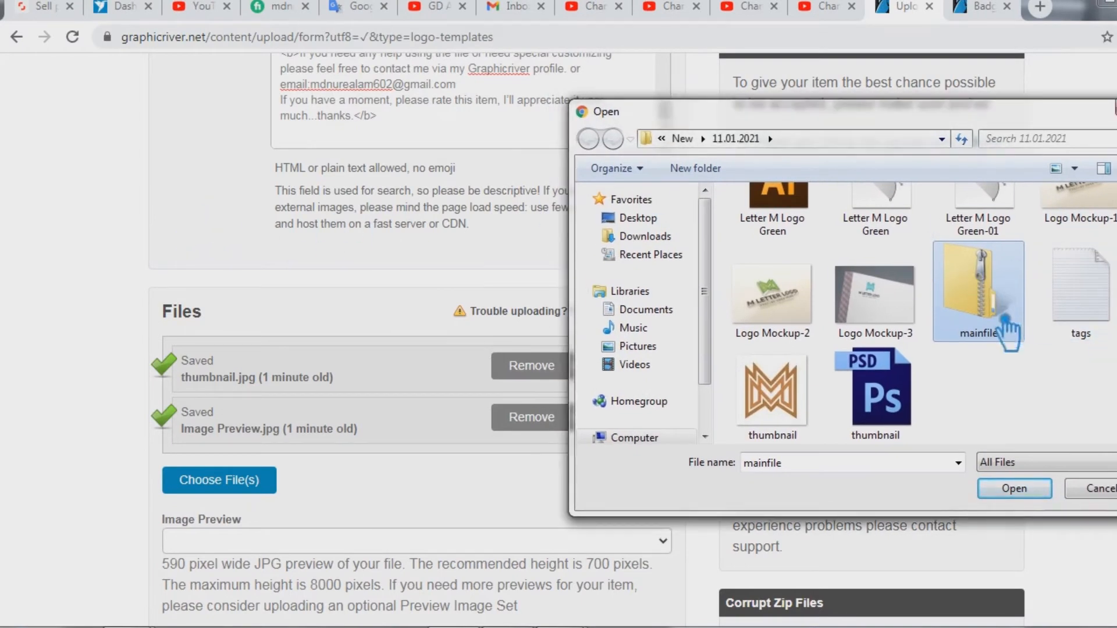
click(1018, 489)
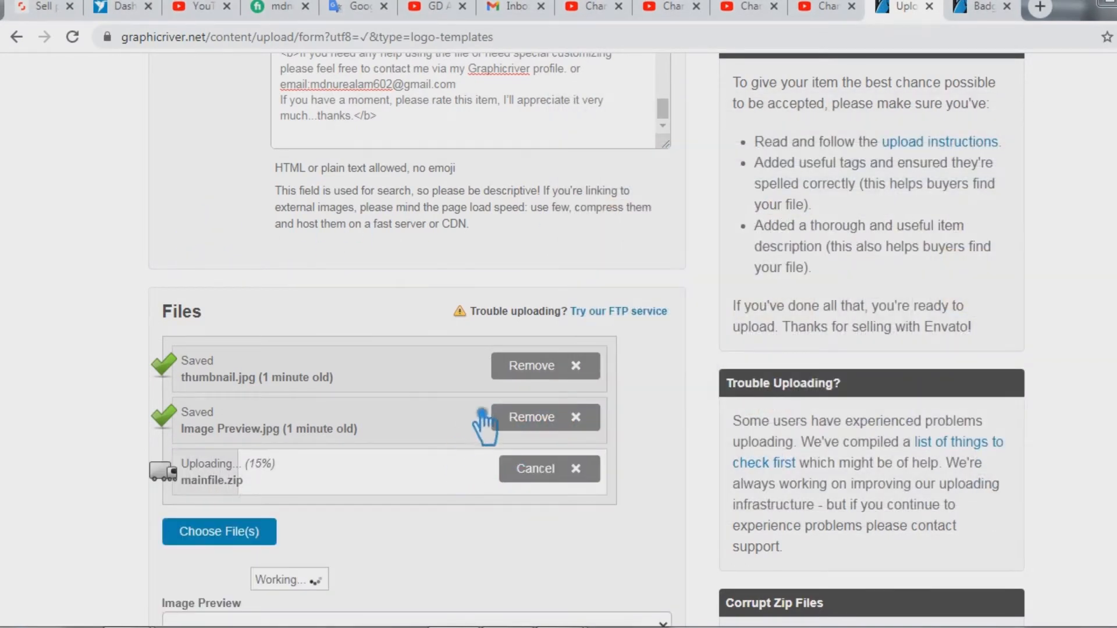
Review the item's name and the included files and features in its HTML Description
scroll(460, 312, up, 3)
scroll(472, 288, up, 5)
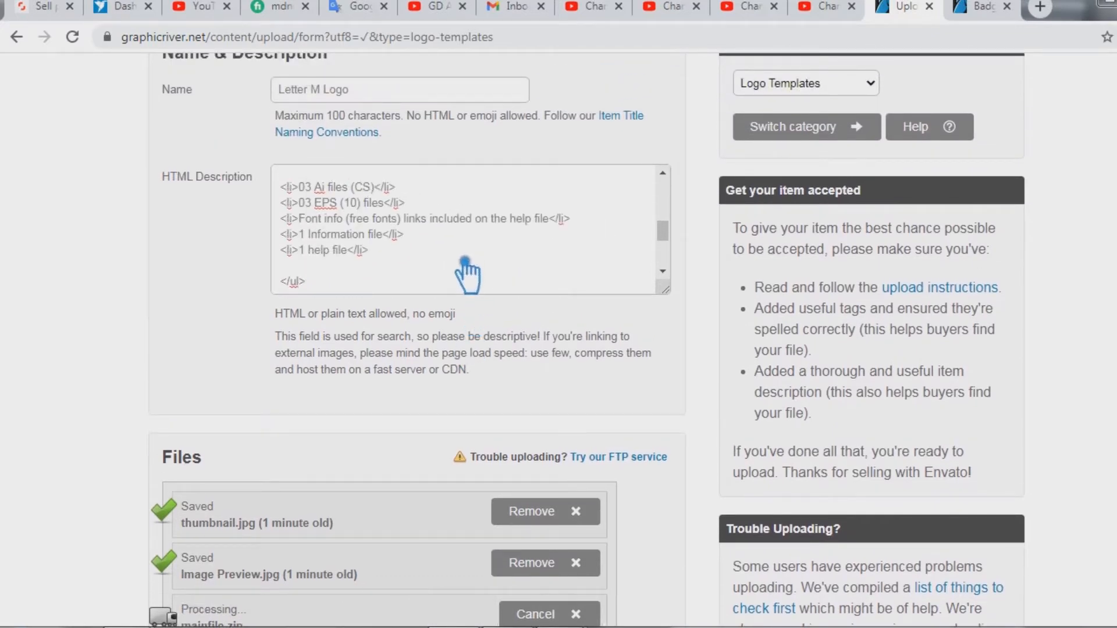
scroll(468, 256, up, 5)
scroll(470, 259, up, 3)
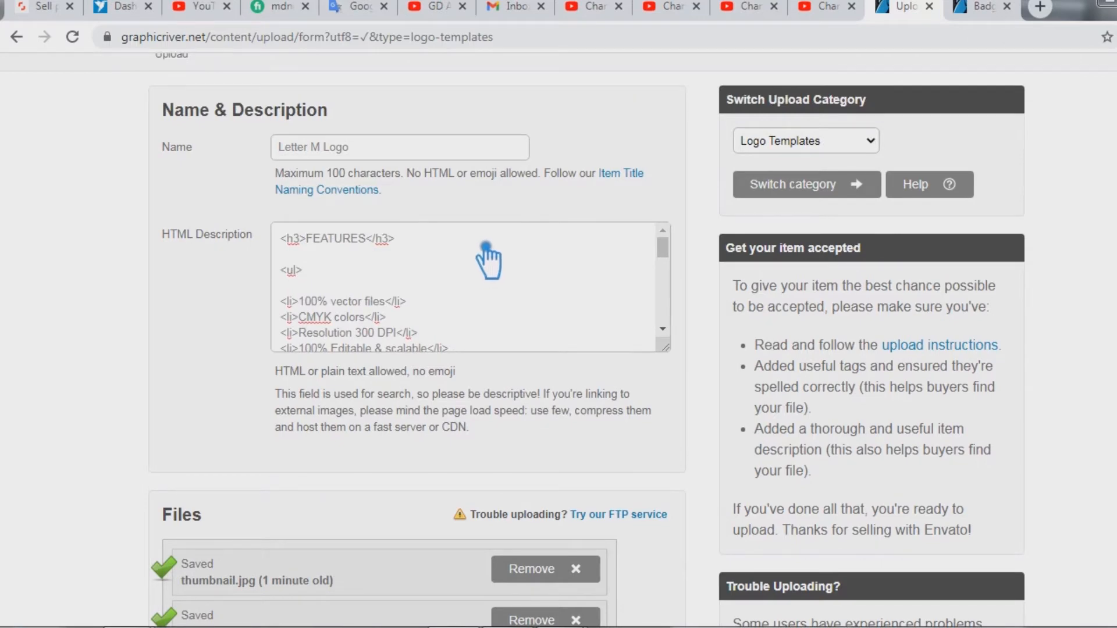
click(382, 151)
Assign Image Preview.jpg as the item's Image Preview and thumbnail.jpg as its Thumbnail
scroll(534, 326, down, 3)
scroll(509, 498, down, 4)
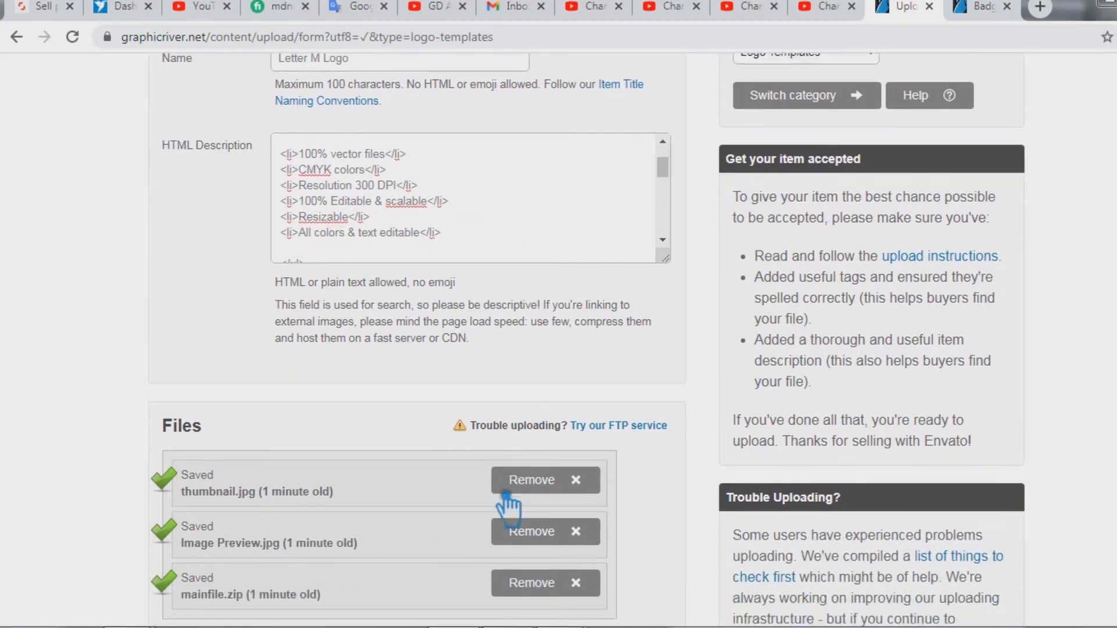
scroll(507, 509, down, 3)
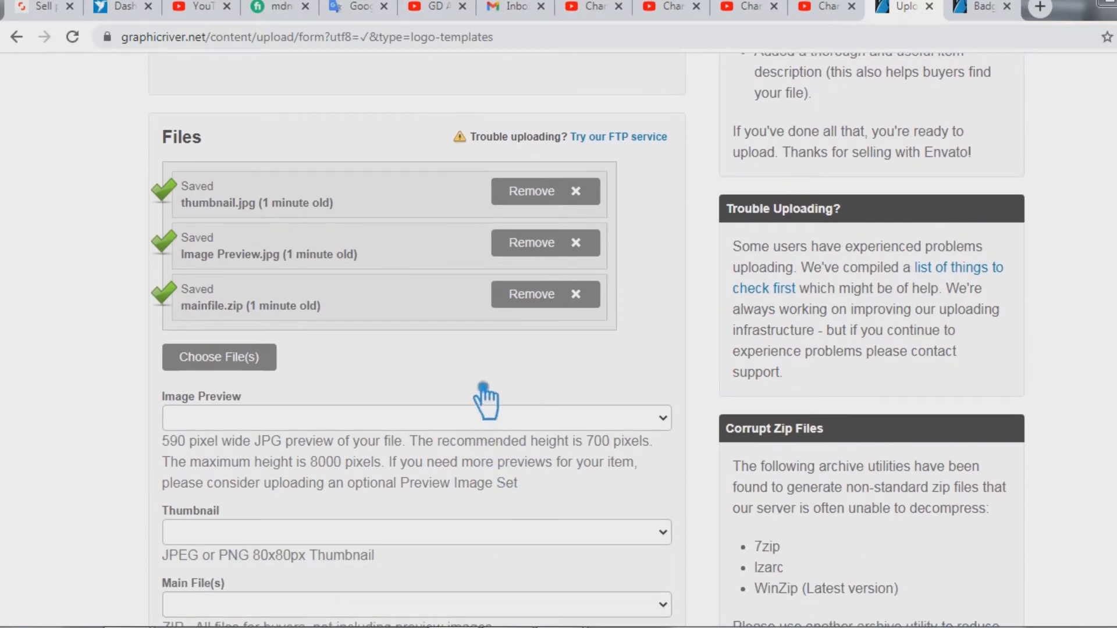
click(669, 418)
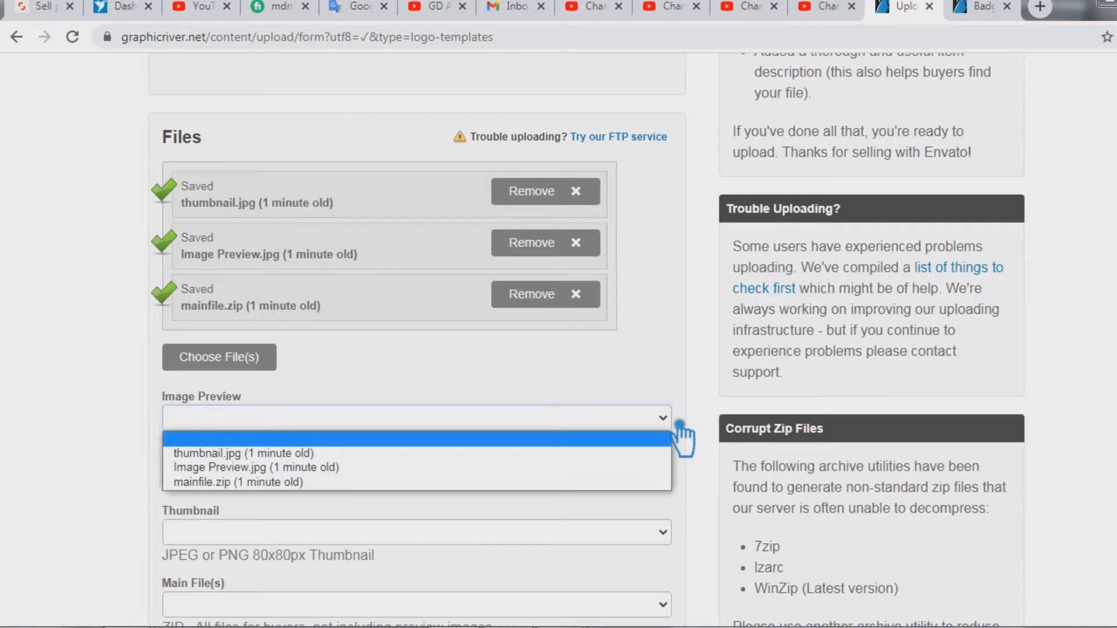
click(292, 472)
click(673, 531)
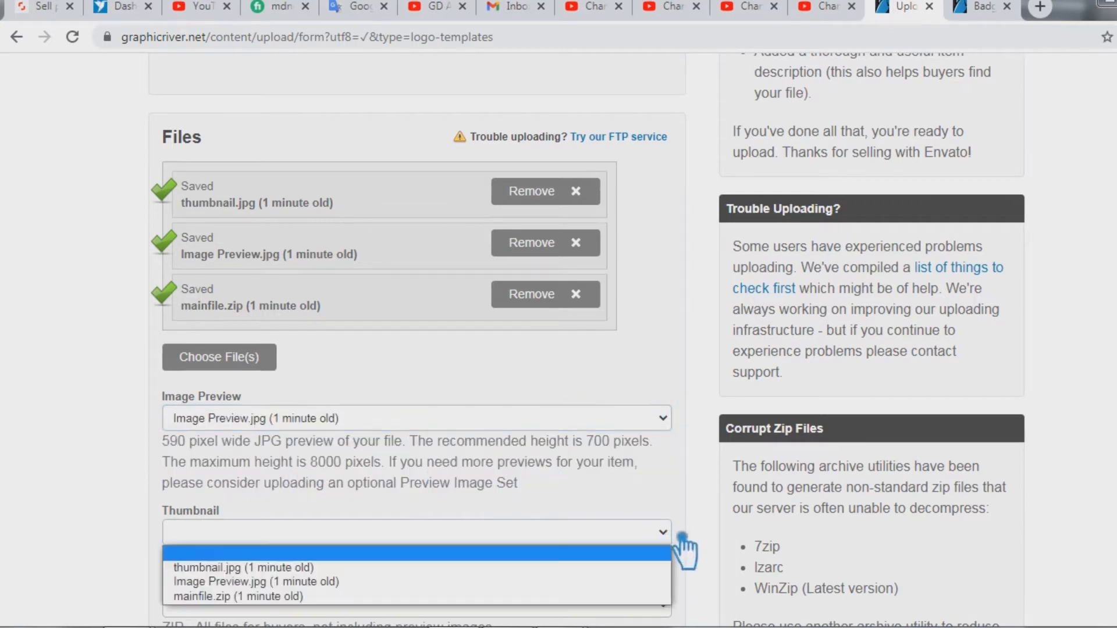
click(256, 567)
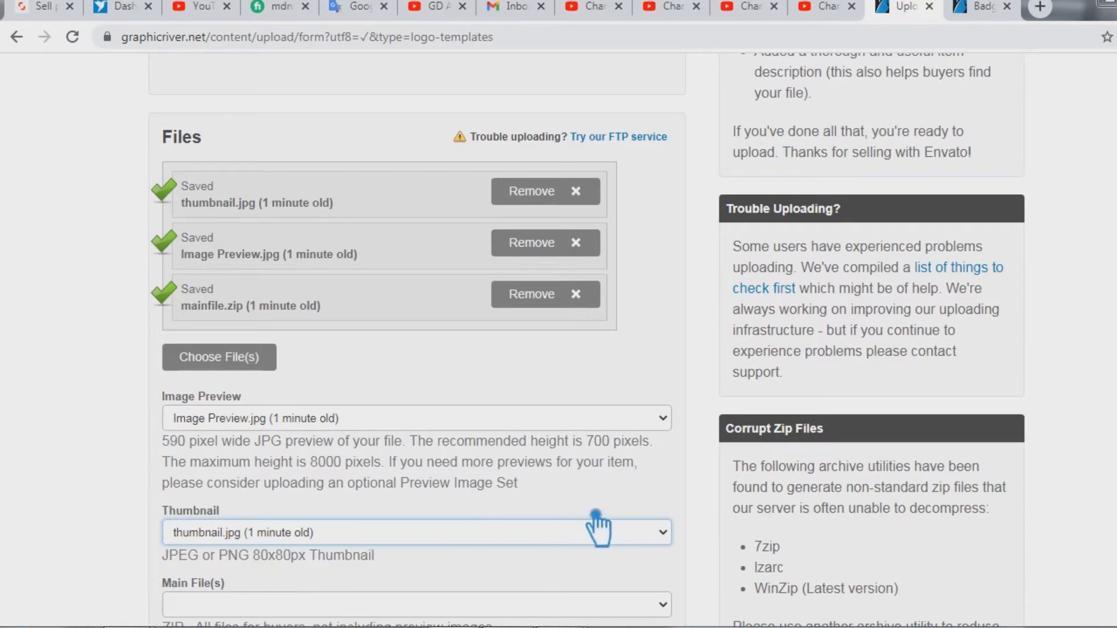
Assign mainfile.zip as the item's Main File(s)
scroll(625, 523, down, 1)
scroll(627, 512, down, 1)
click(669, 491)
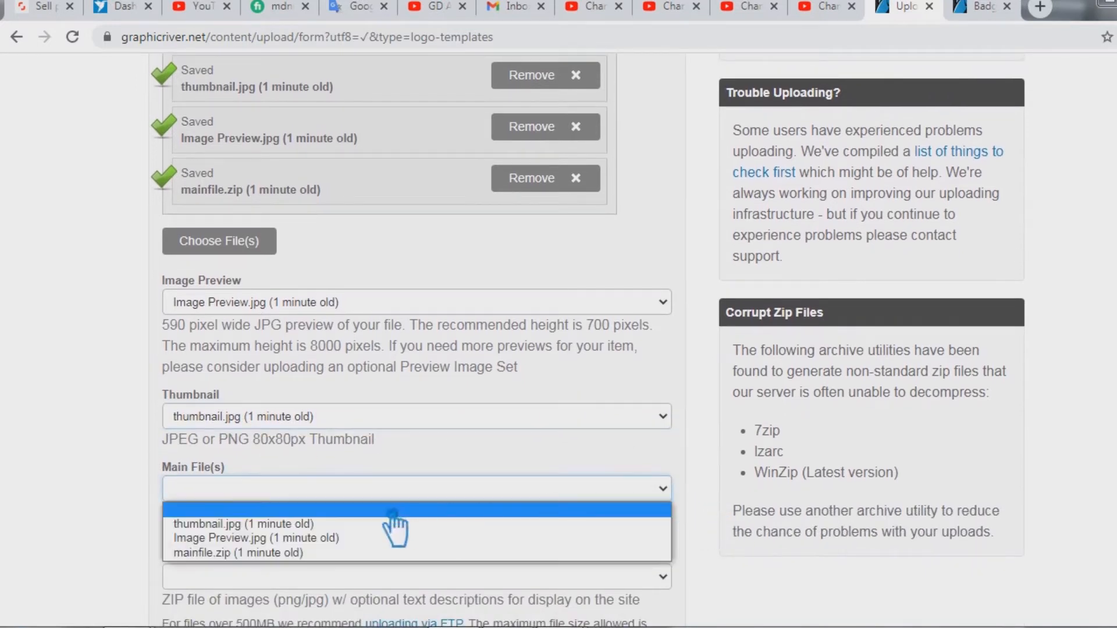
click(296, 553)
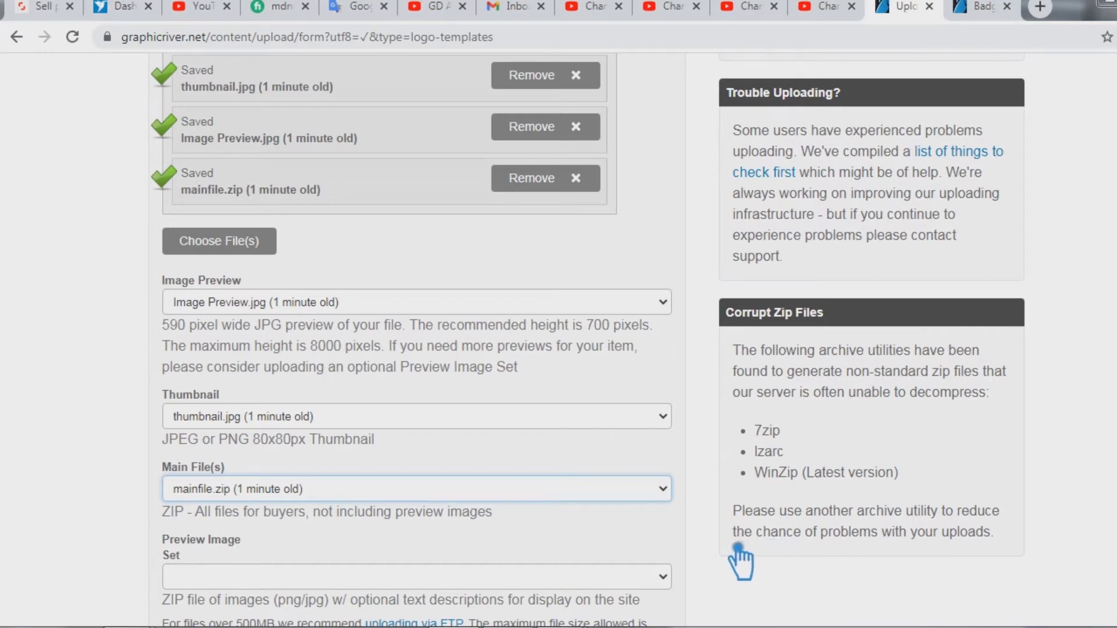
Set the item's category to Letters under Logo Templates
scroll(735, 561, up, 2)
scroll(739, 567, up, 5)
scroll(742, 570, down, 10)
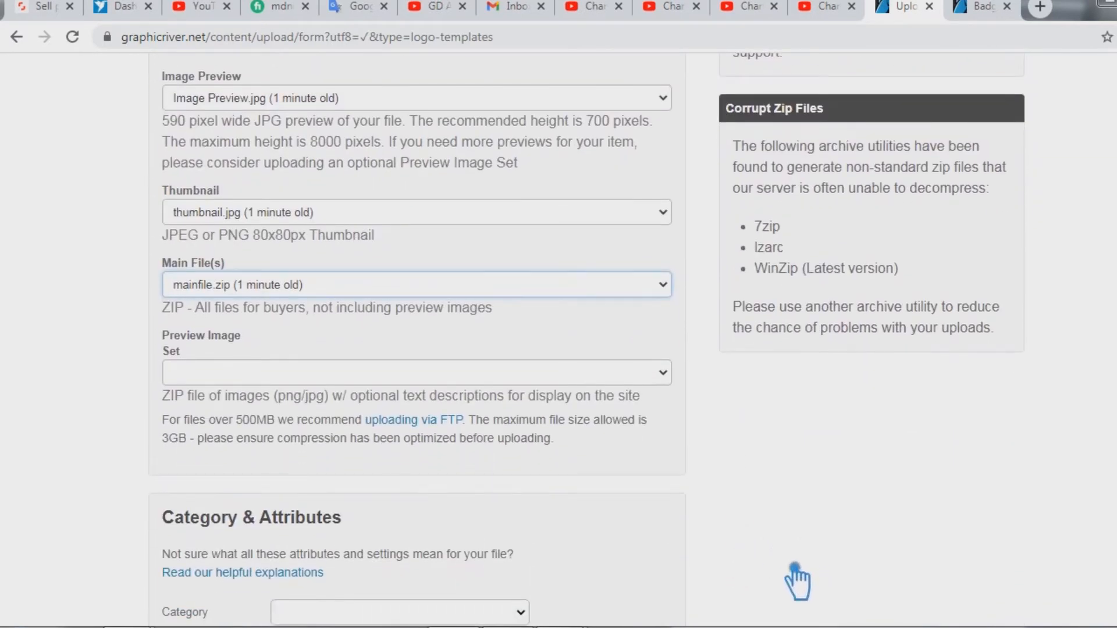
scroll(796, 524, down, 3)
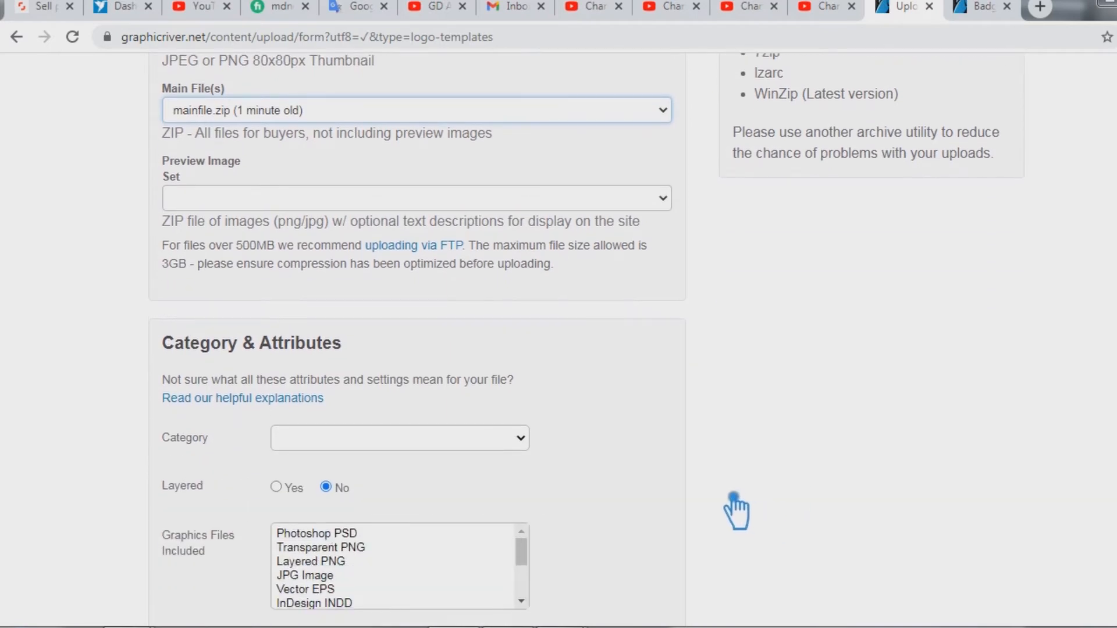
scroll(698, 489, down, 1)
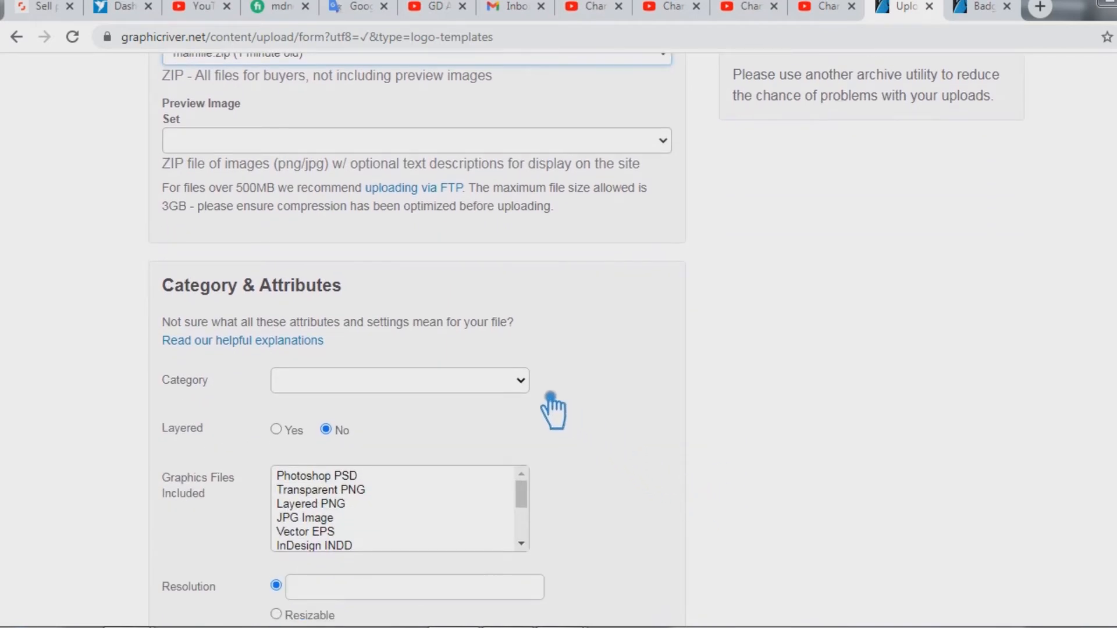
click(527, 384)
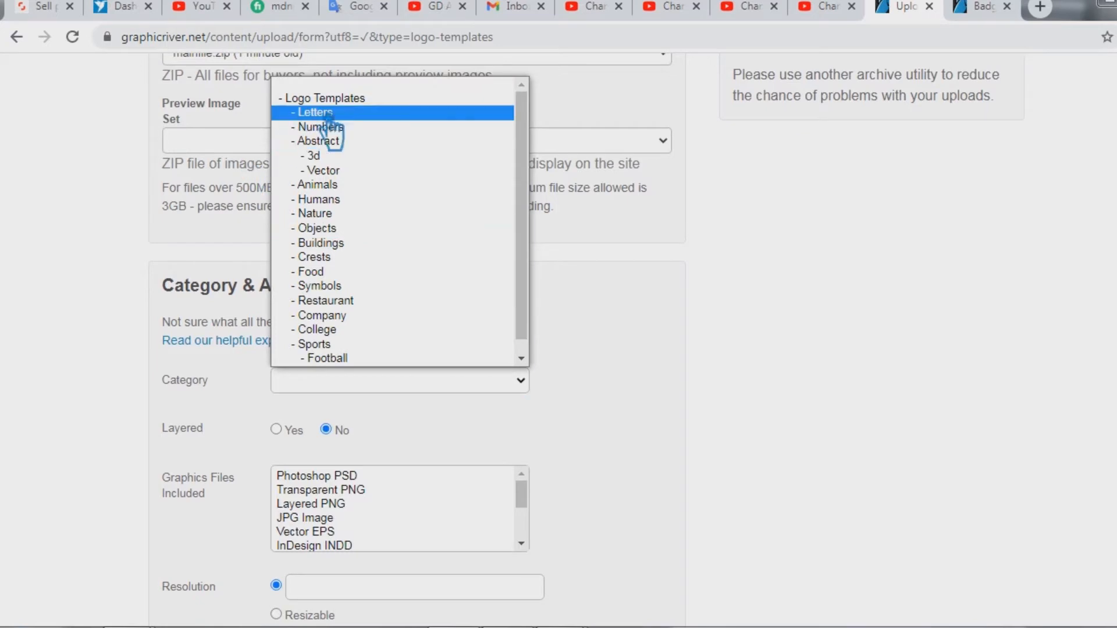
click(355, 115)
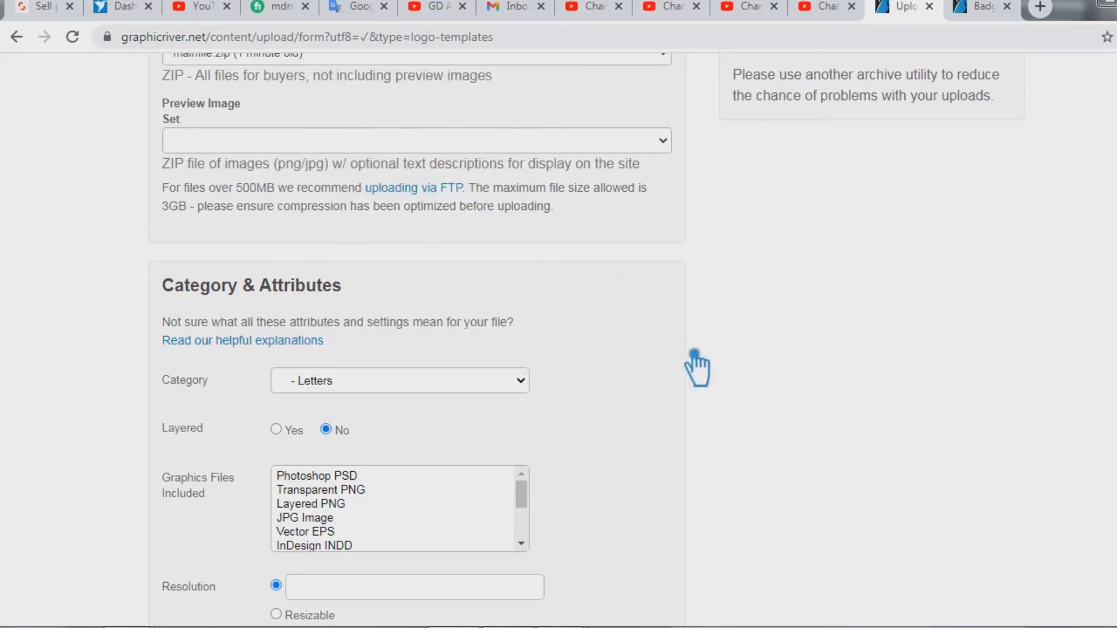
Mark both Vector EPS and AI Illustrator as the Graphics Files Included
scroll(711, 442, down, 1)
scroll(698, 451, down, 1)
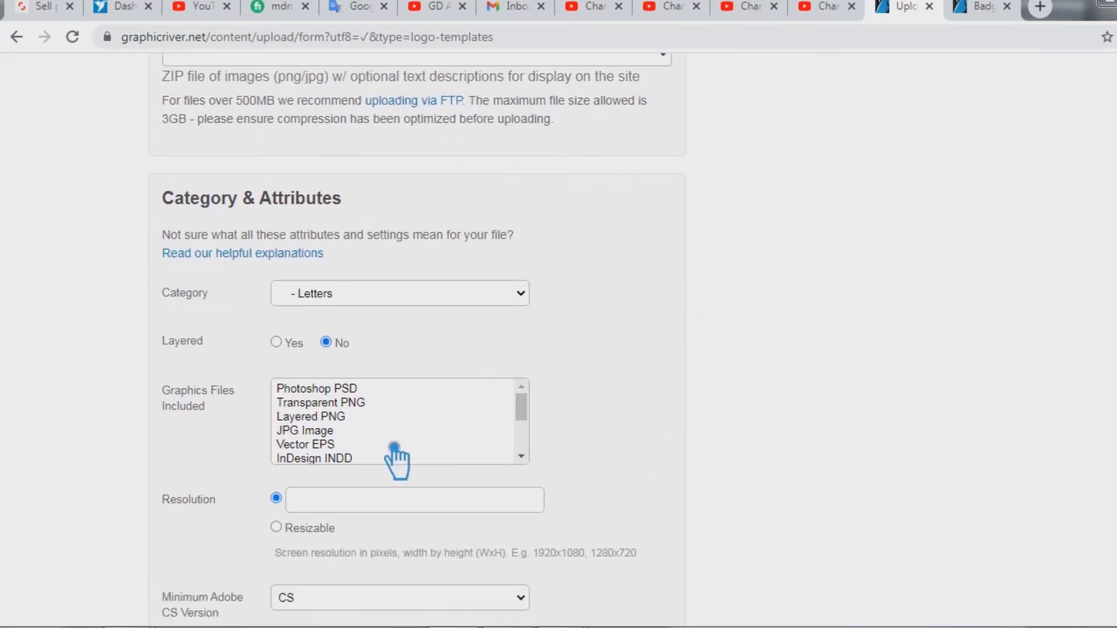
scroll(394, 456, down, 1)
click(324, 416)
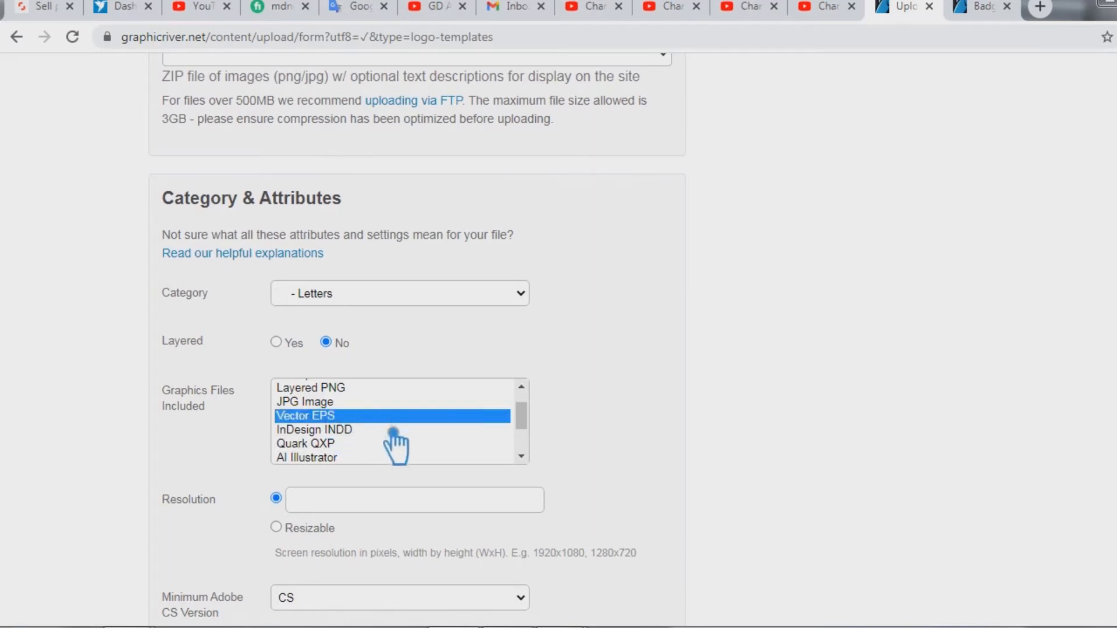
scroll(384, 445, down, 1)
ctrl+click(335, 430)
scroll(465, 443, up, 2)
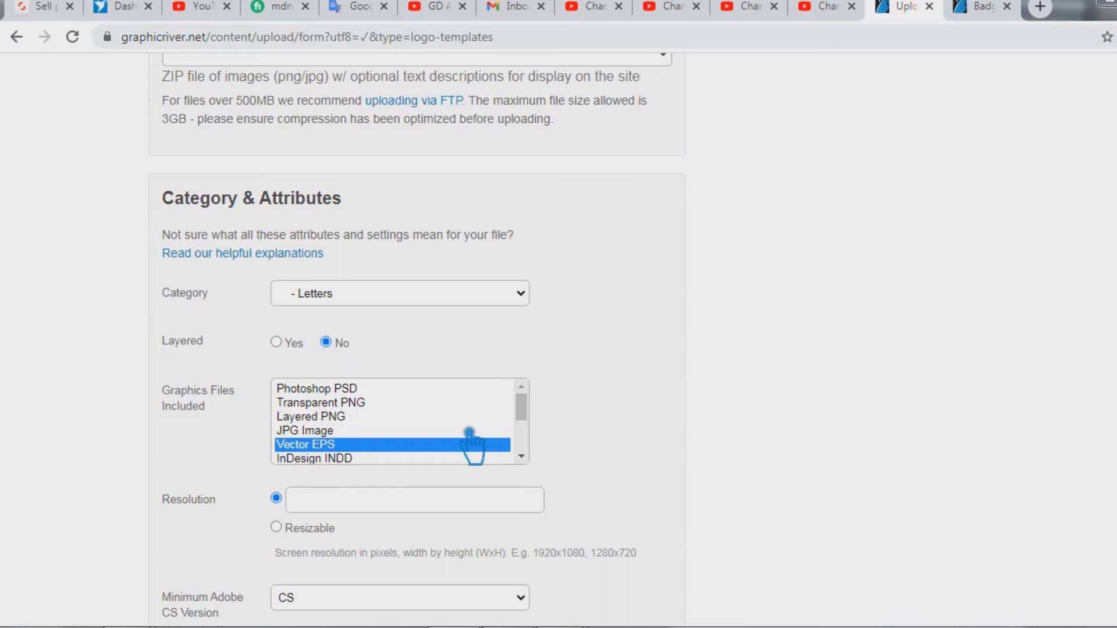
scroll(469, 434, down, 1)
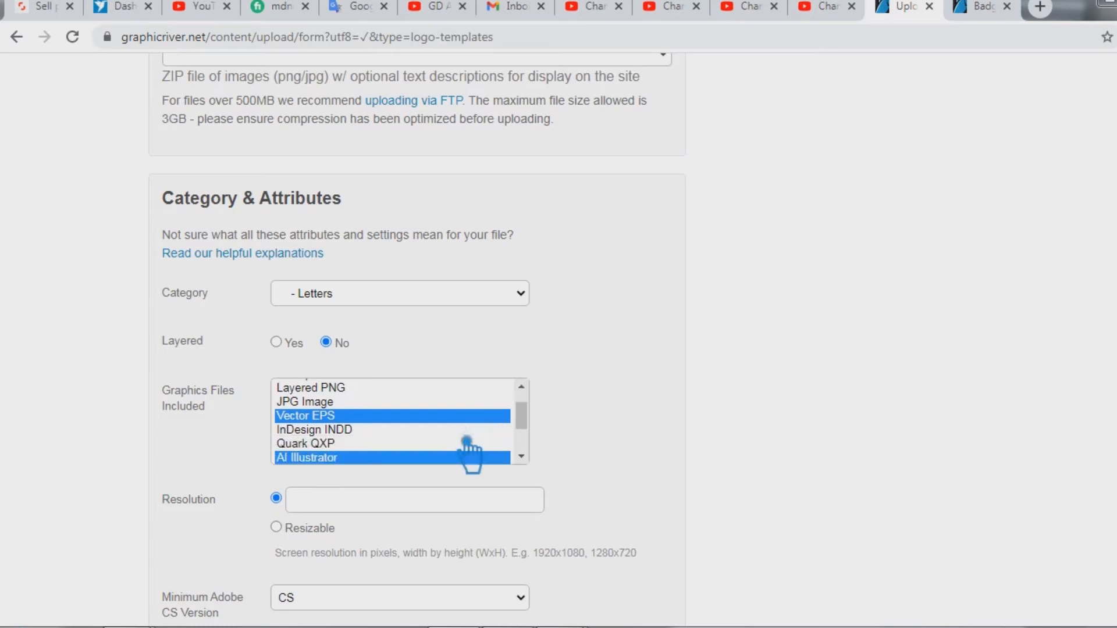
scroll(467, 442, down, 2)
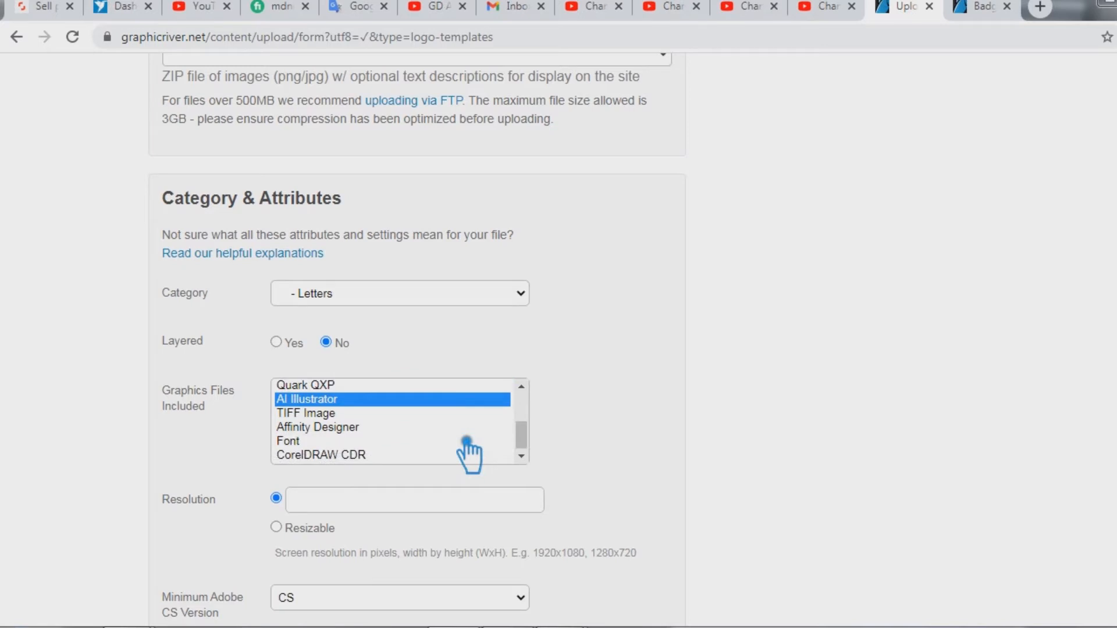
scroll(467, 443, up, 1)
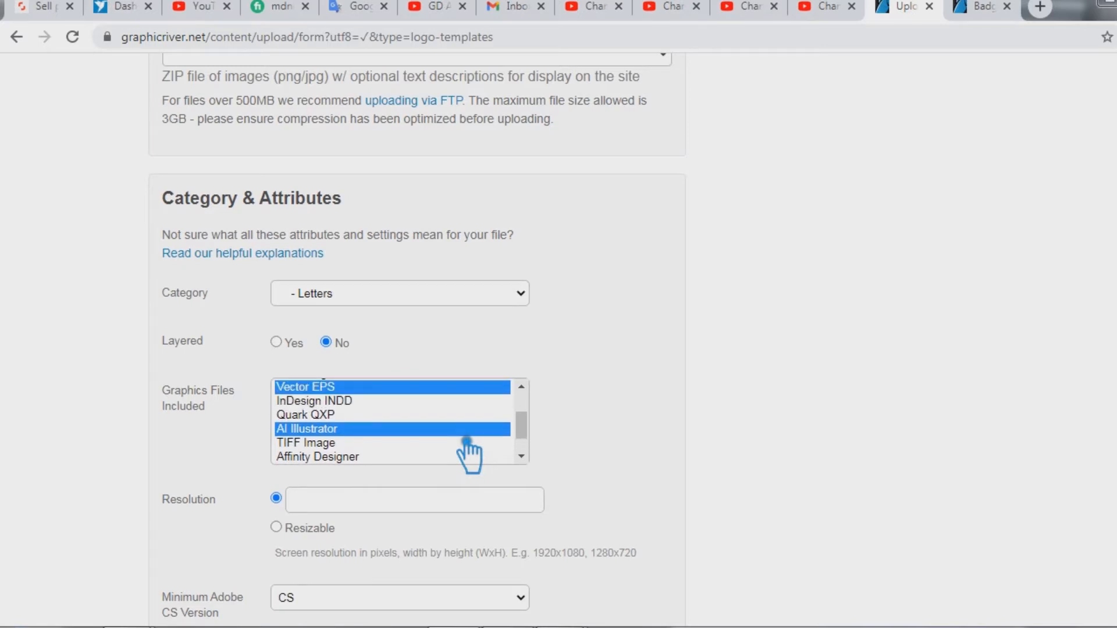
Set the resolution to Resizable and keep CS as the Minimum Adobe CS Version
scroll(608, 471, down, 2)
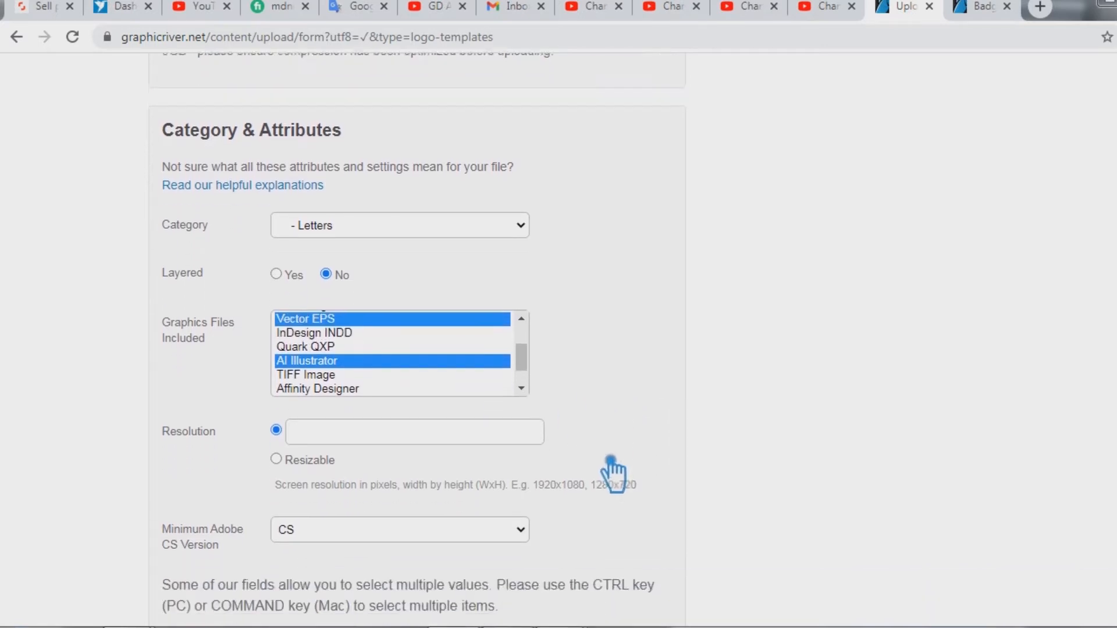
click(436, 422)
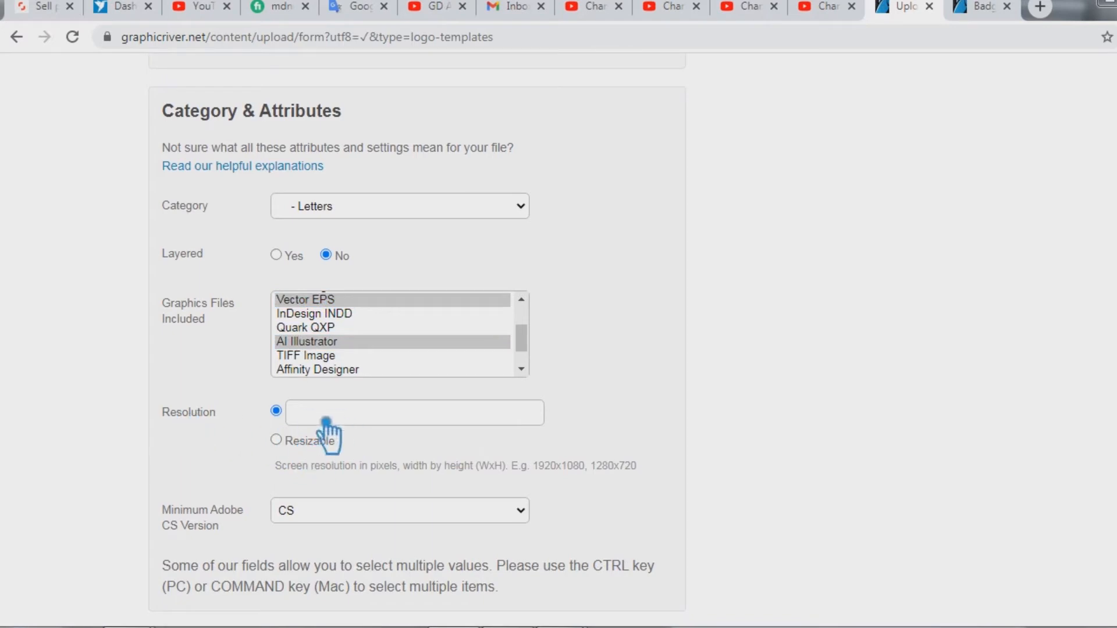
click(288, 443)
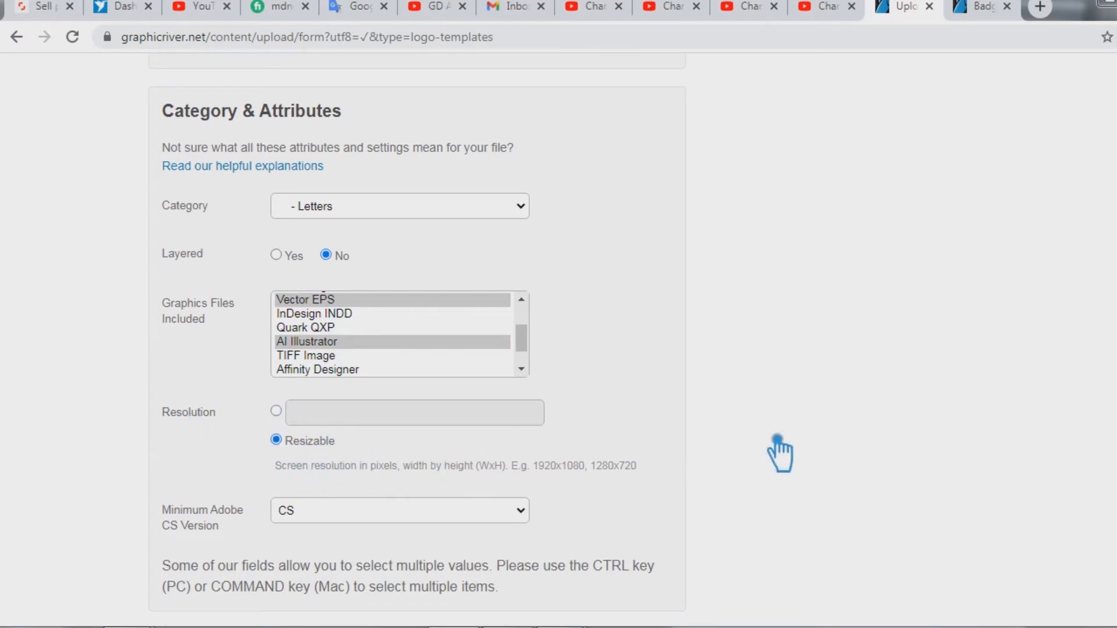
scroll(777, 448, down, 3)
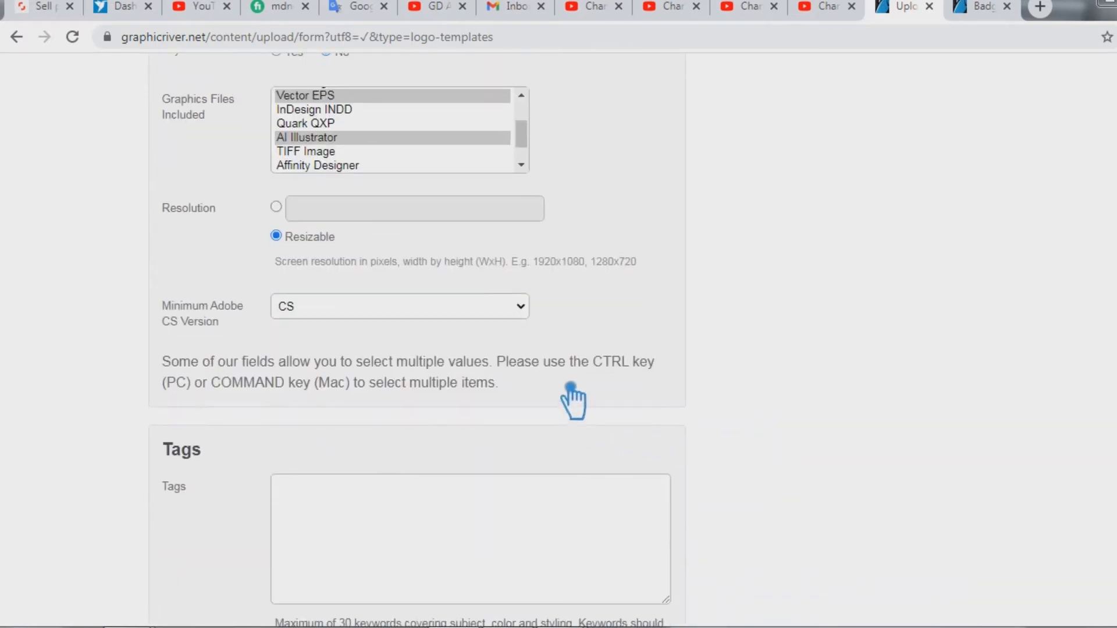
click(492, 307)
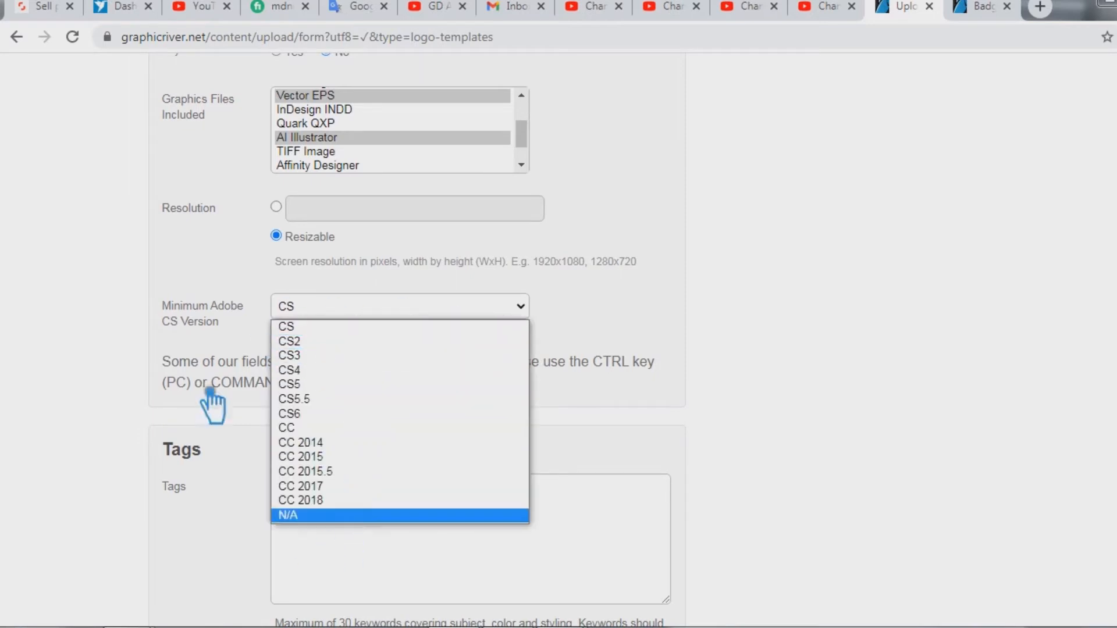
click(322, 326)
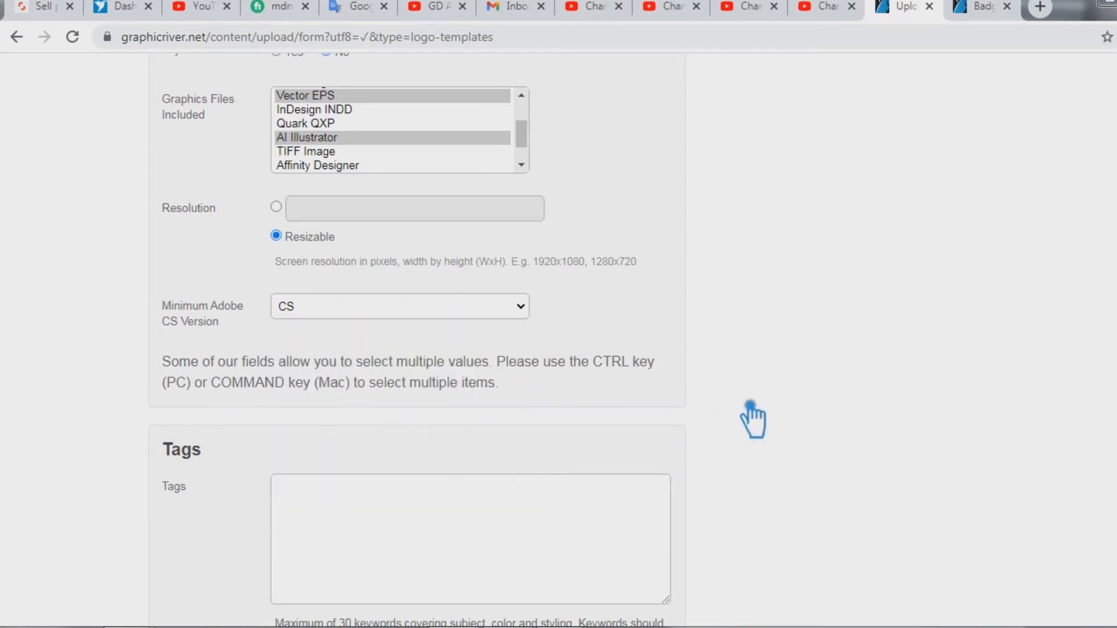
Enter the item's first tags: alphabet, logo, m letter logo, m, m logo, letter m
scroll(756, 413, down, 2)
click(370, 350)
text(alphabet)
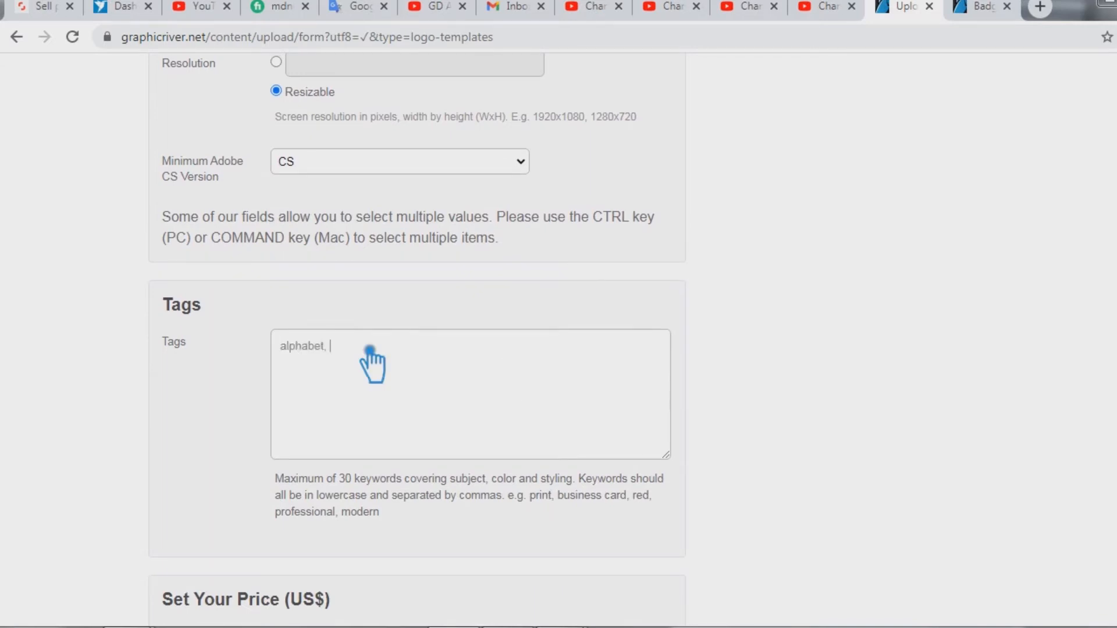
text(, logo,m letter logo)
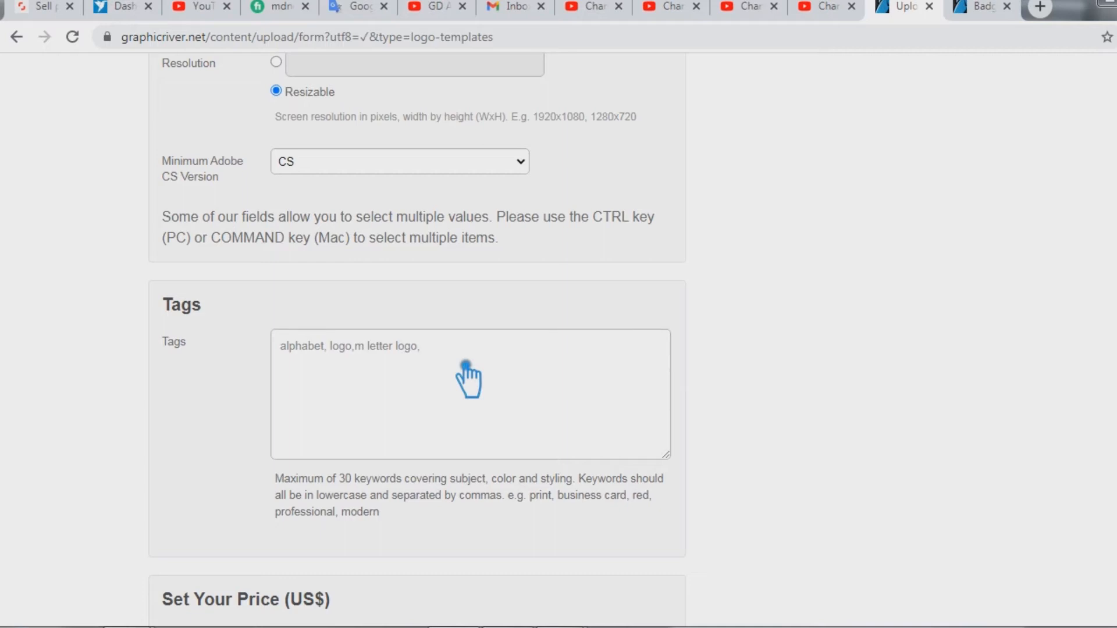
text(, m)
key(BackSpace)
text(m, m logo, letter m)
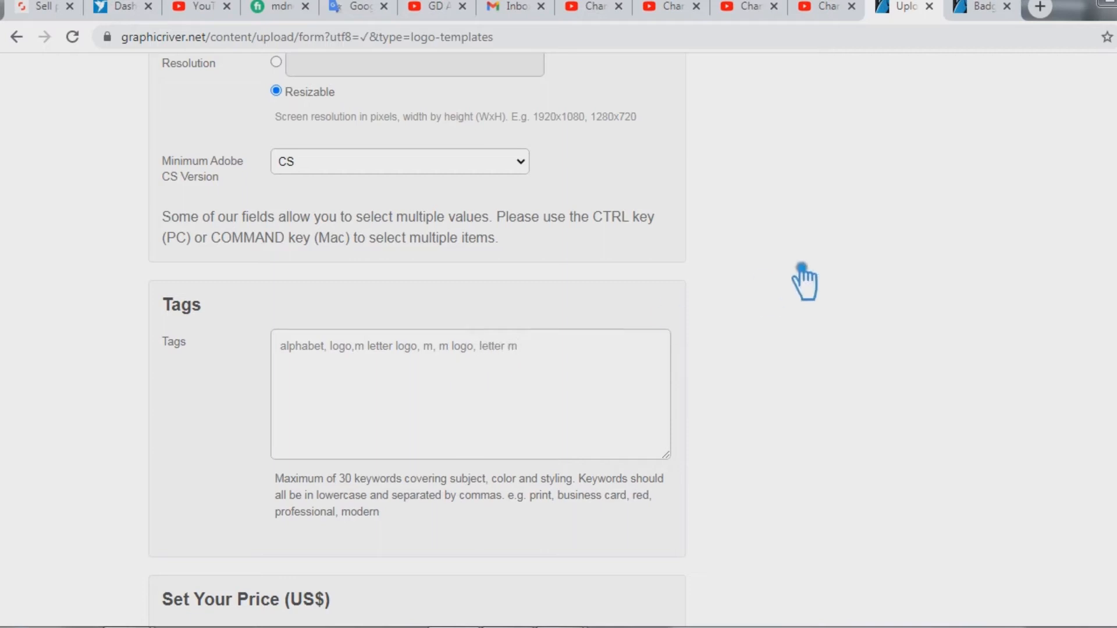
Add the tags letter, simple, professional, modern, design, business and elegant
text(, letter, simple, professional)
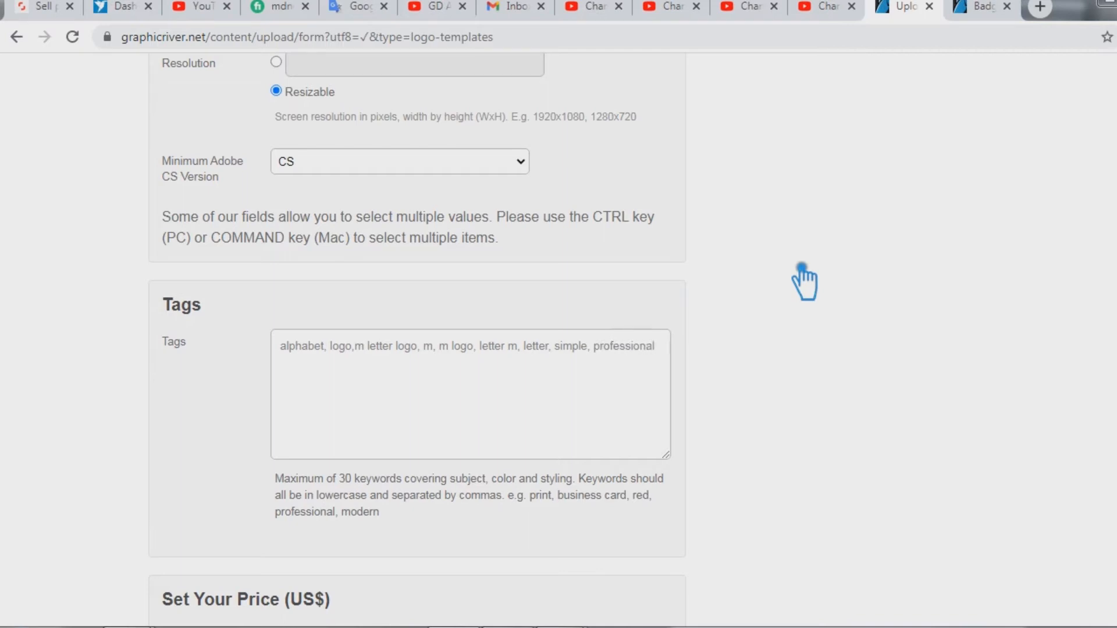
text(, modern,)
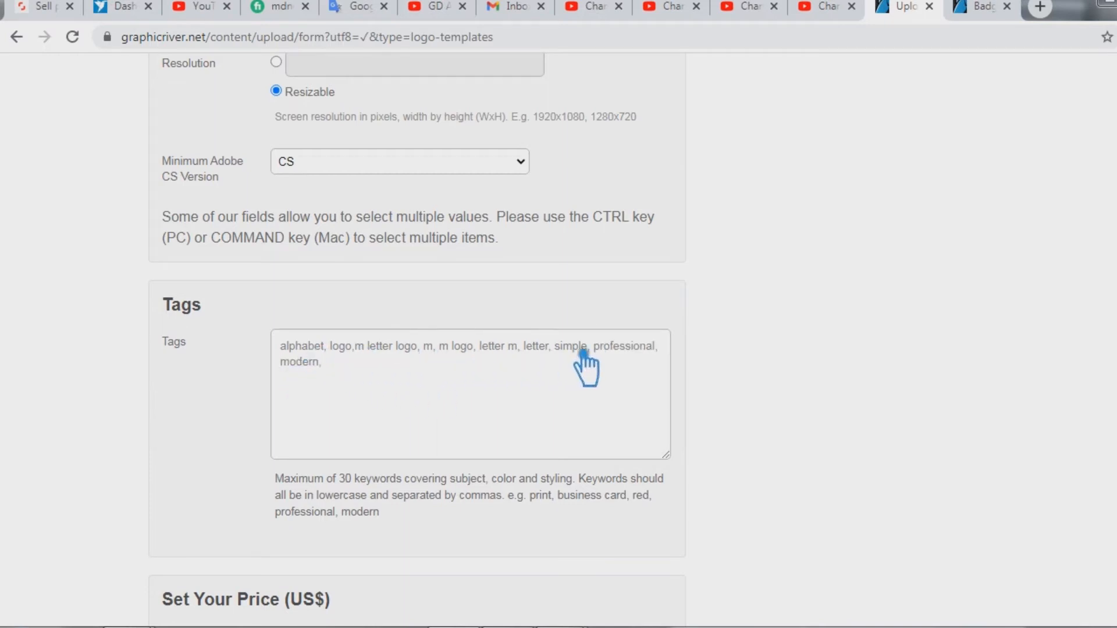
text(design,)
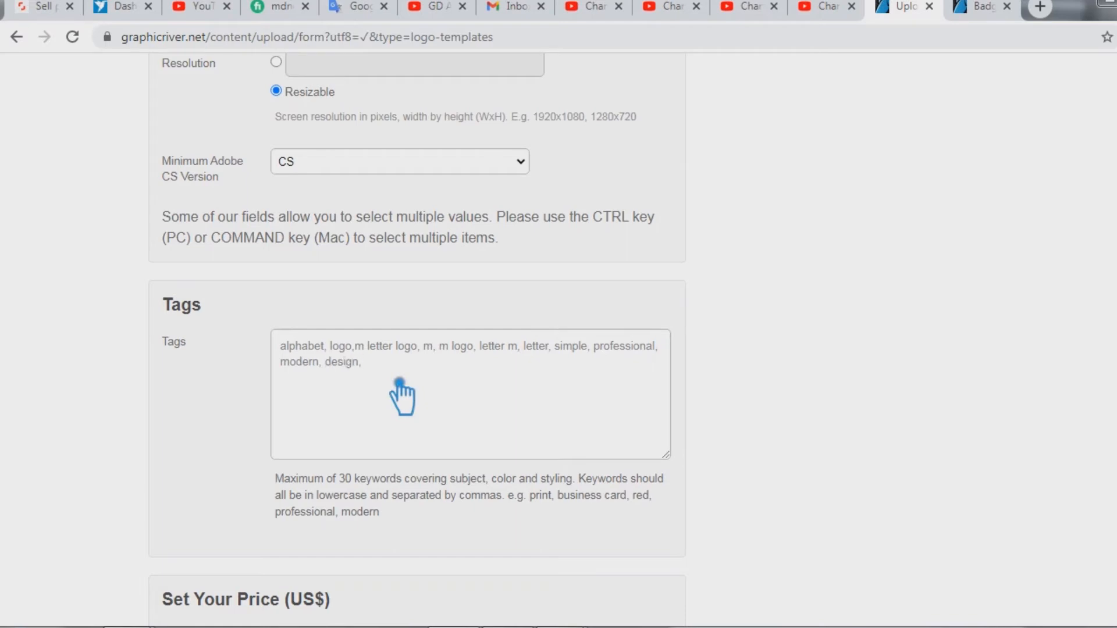
text( business, elegant,)
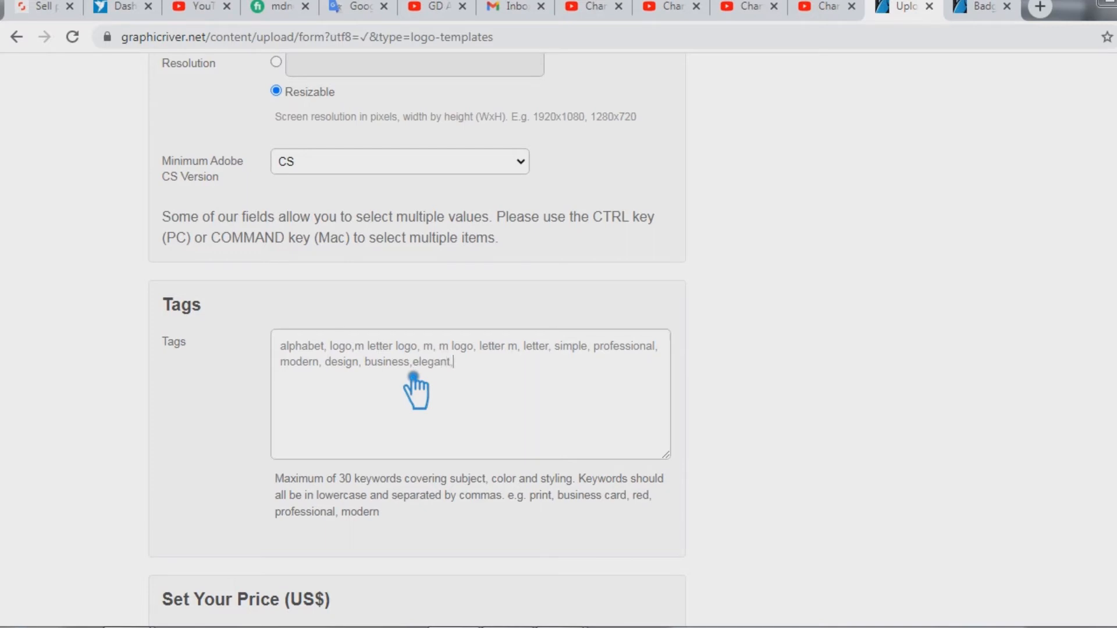
Put a space before the elegant tag and add the tags flat, logotype, initial, m logo design and visual identity
click(414, 370)
click(484, 370)
text(flat,)
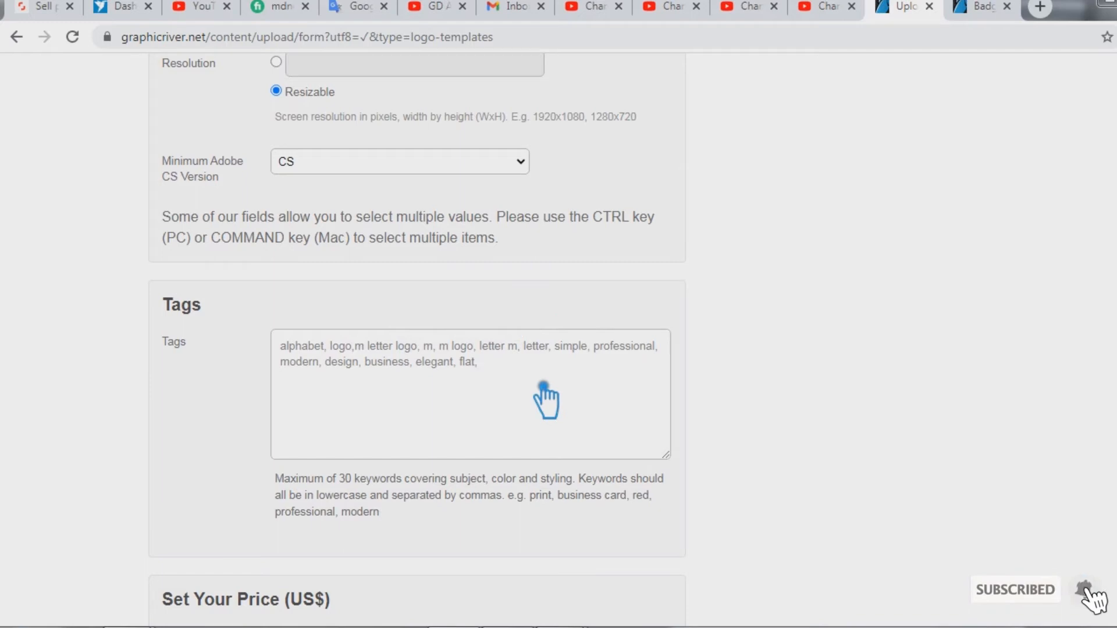
text(logo)
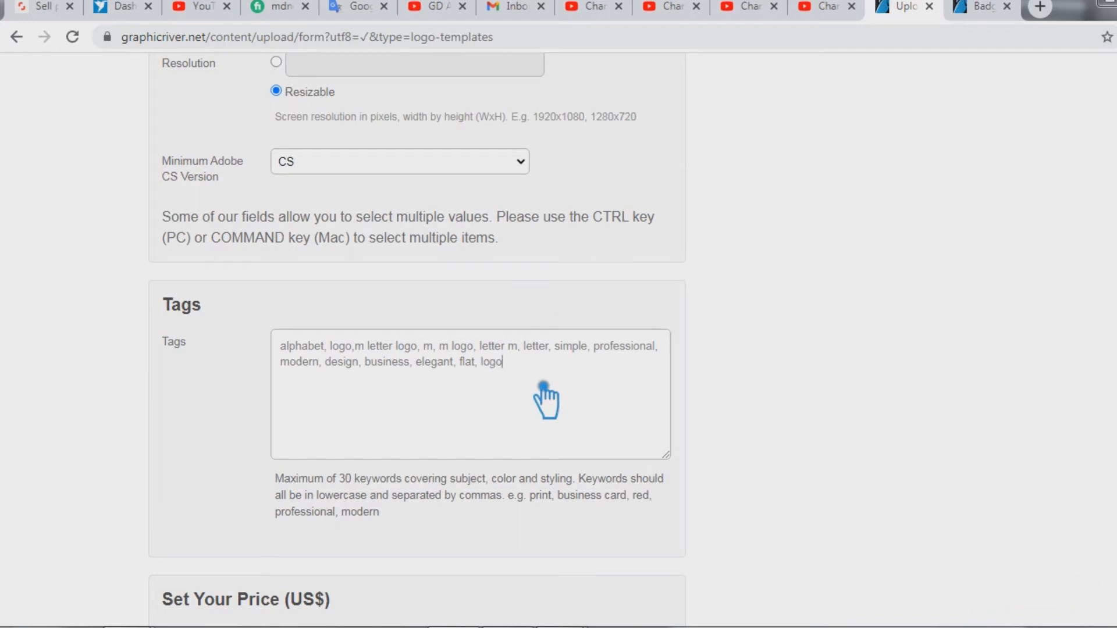
text(type, initial, m logo design)
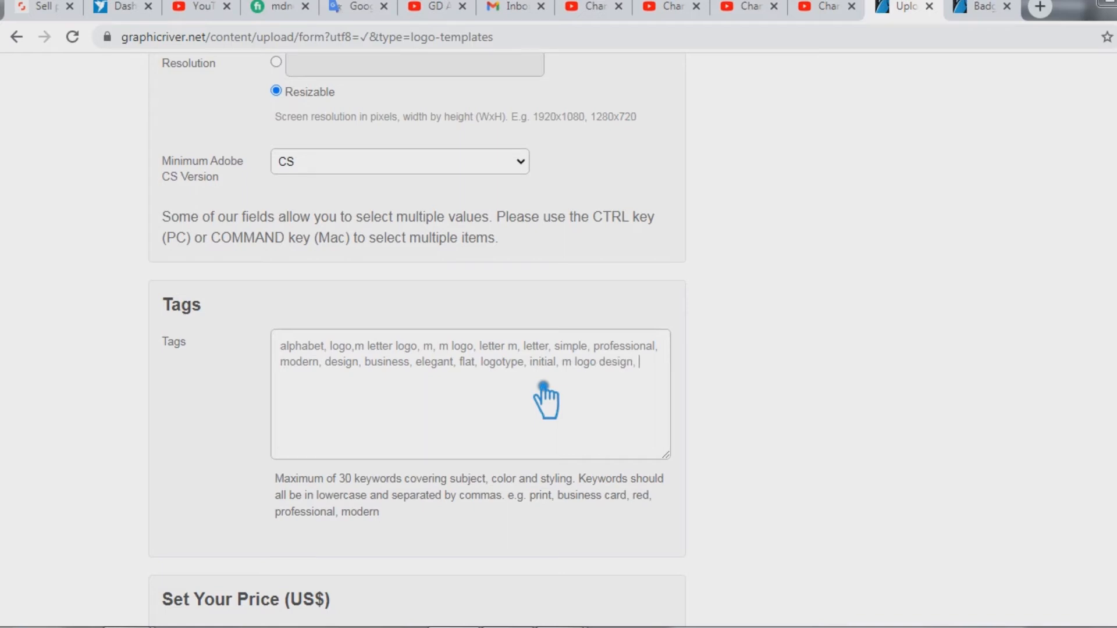
text(, visual identity)
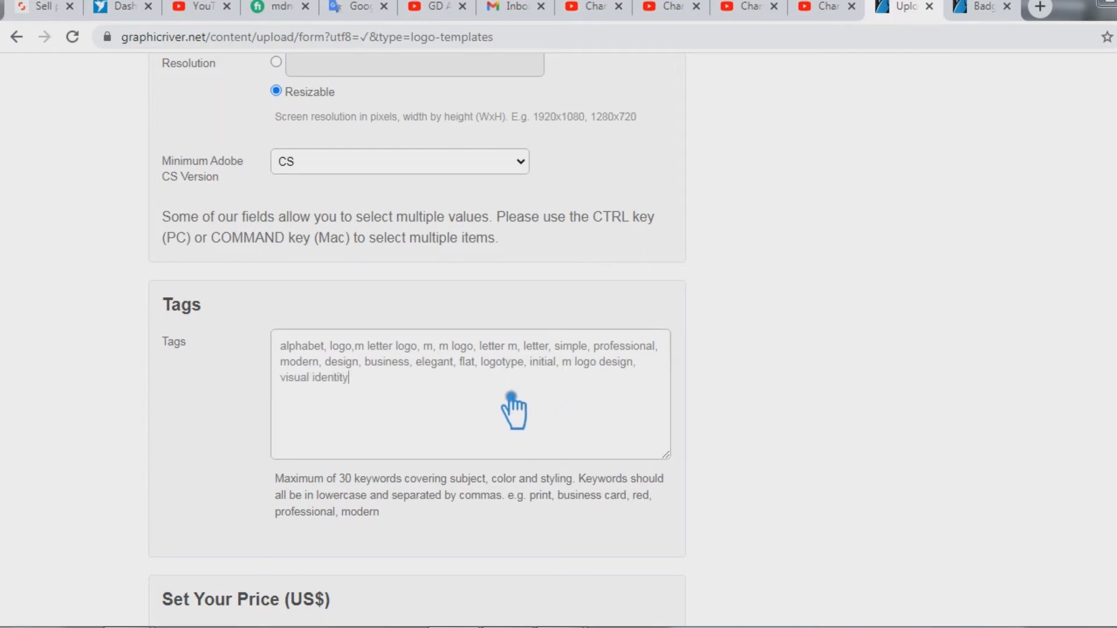
Add the tags web, corporate, bold, media, market, apps and marketing to the item's tag list
text(, web, corporate, bold,)
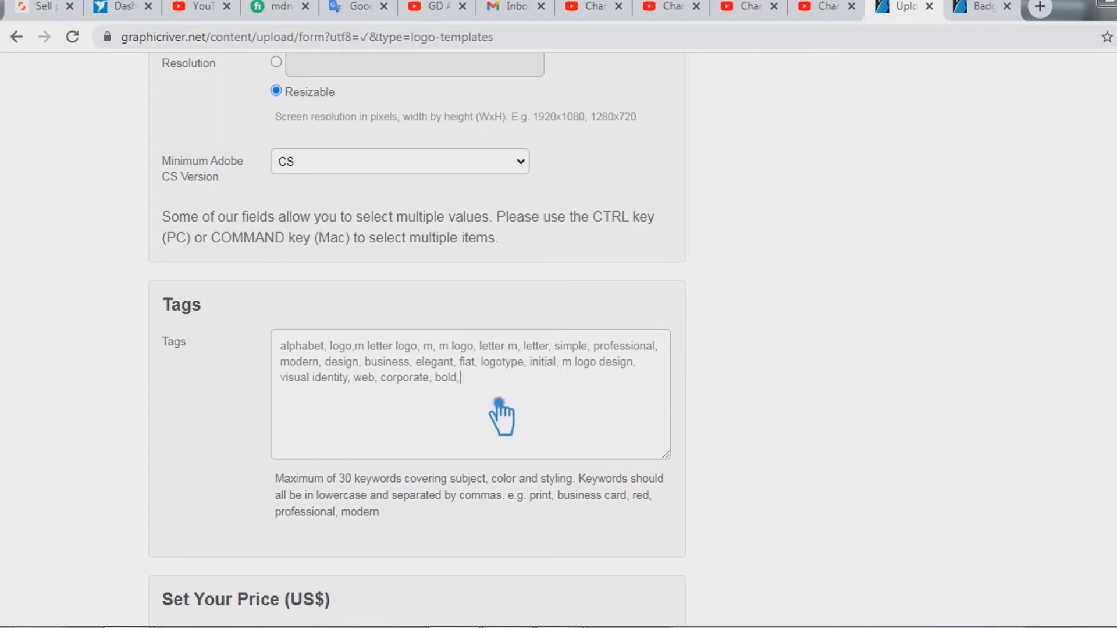
text(media, market, apps, marketi)
text(ng)
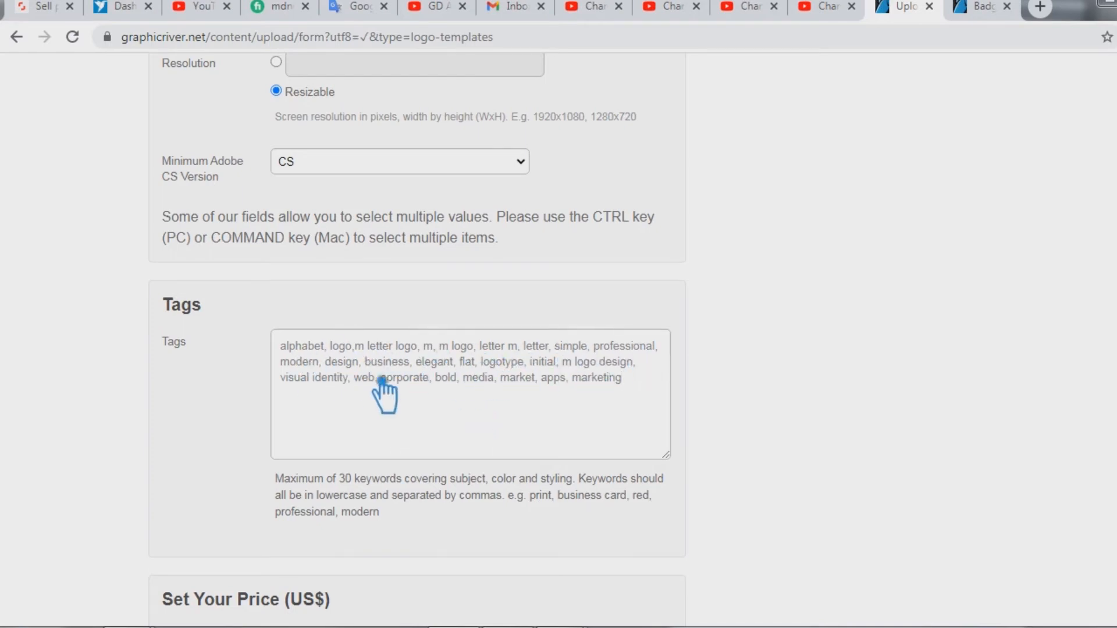
Add the tags identity, creative and letter m logo, with a space before identity
text(,identity,)
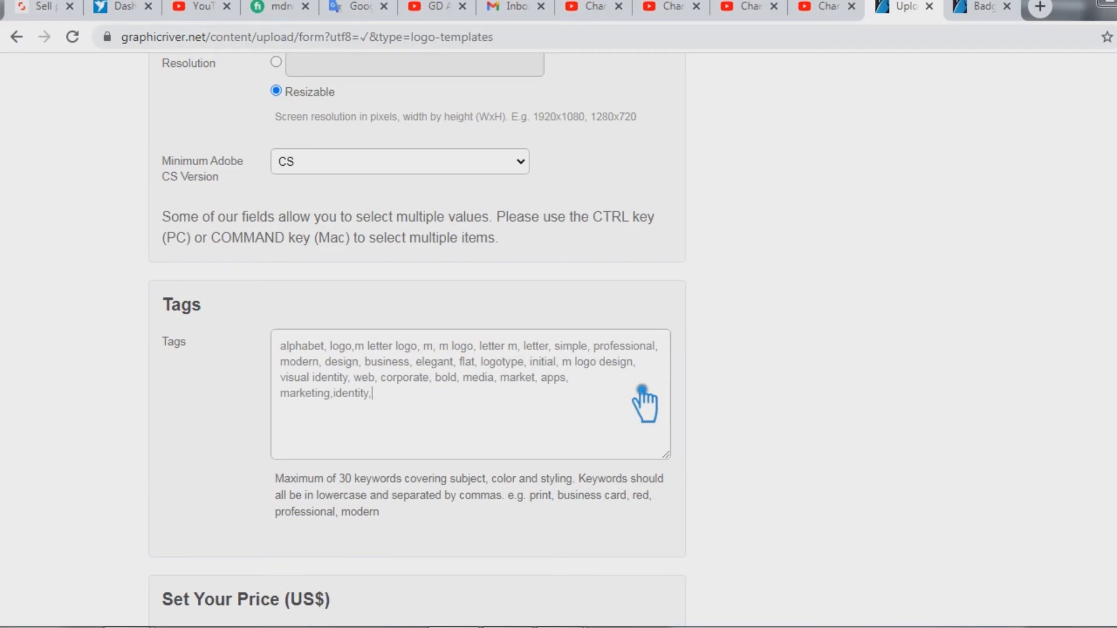
click(335, 395)
click(401, 404)
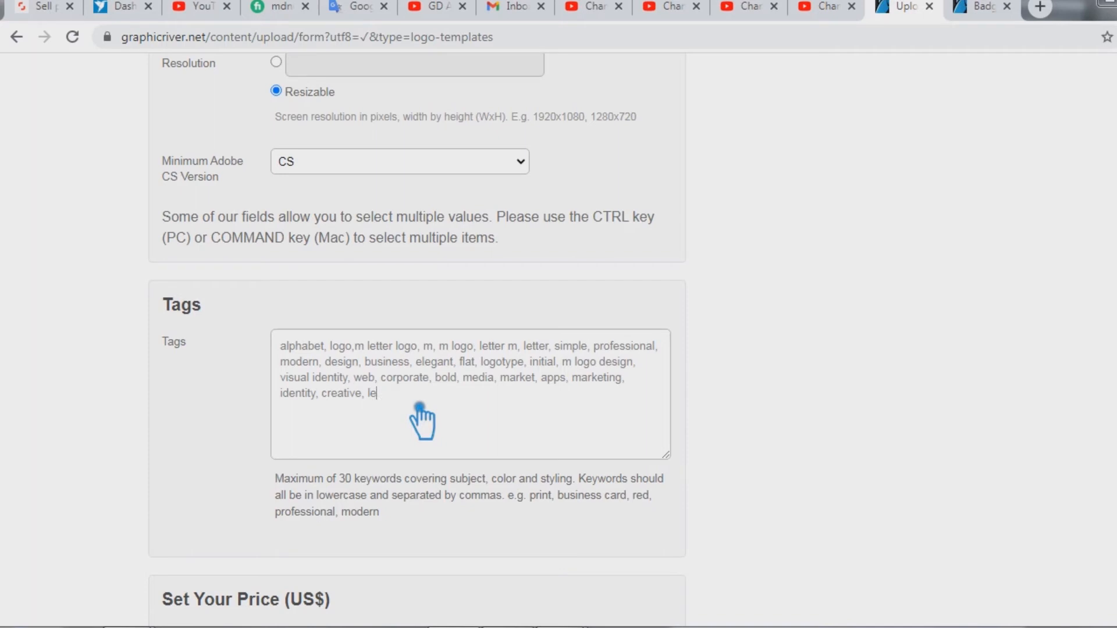
text(tter m logo)
key(BackSpace)
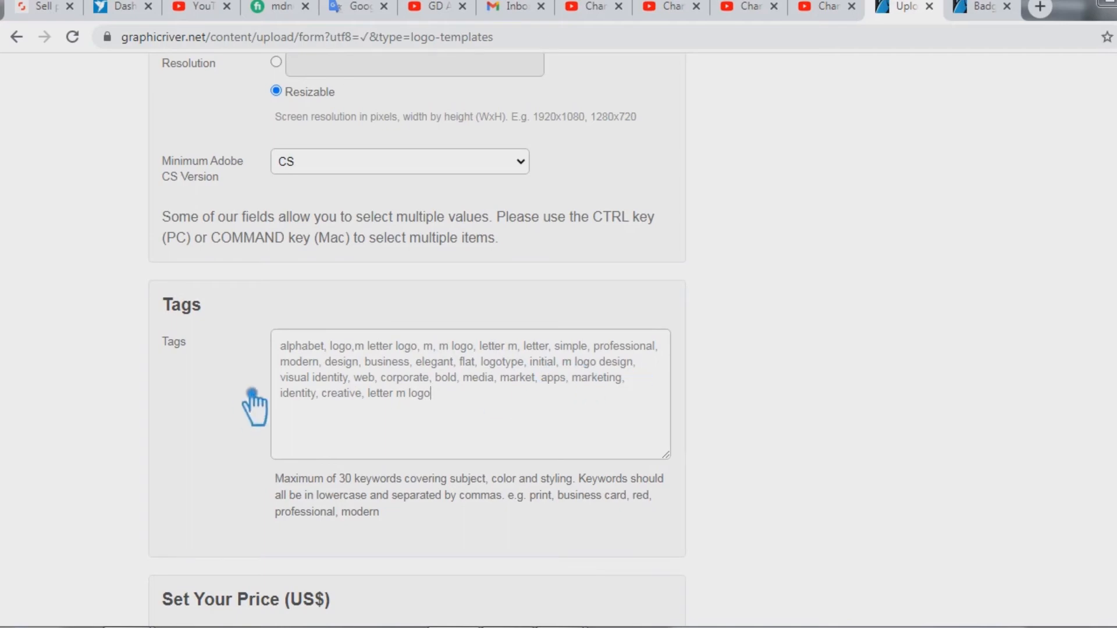
Set the item price for the Logo Stock Regular License to 23 dollars
scroll(878, 411, down, 7)
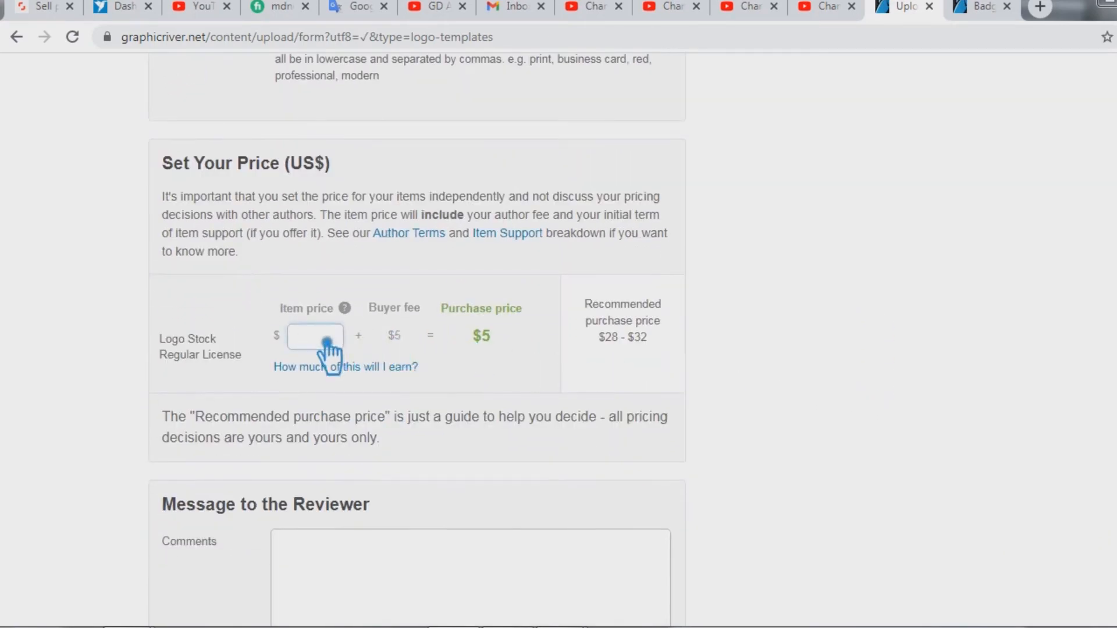
text(20)
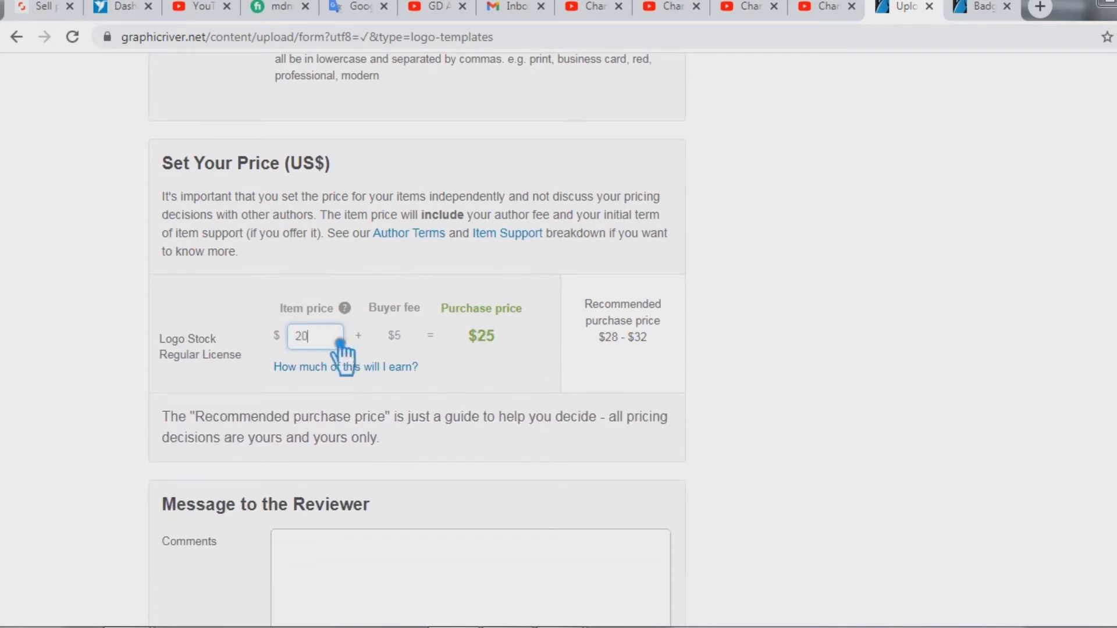
key(BackSpace)
text(3)
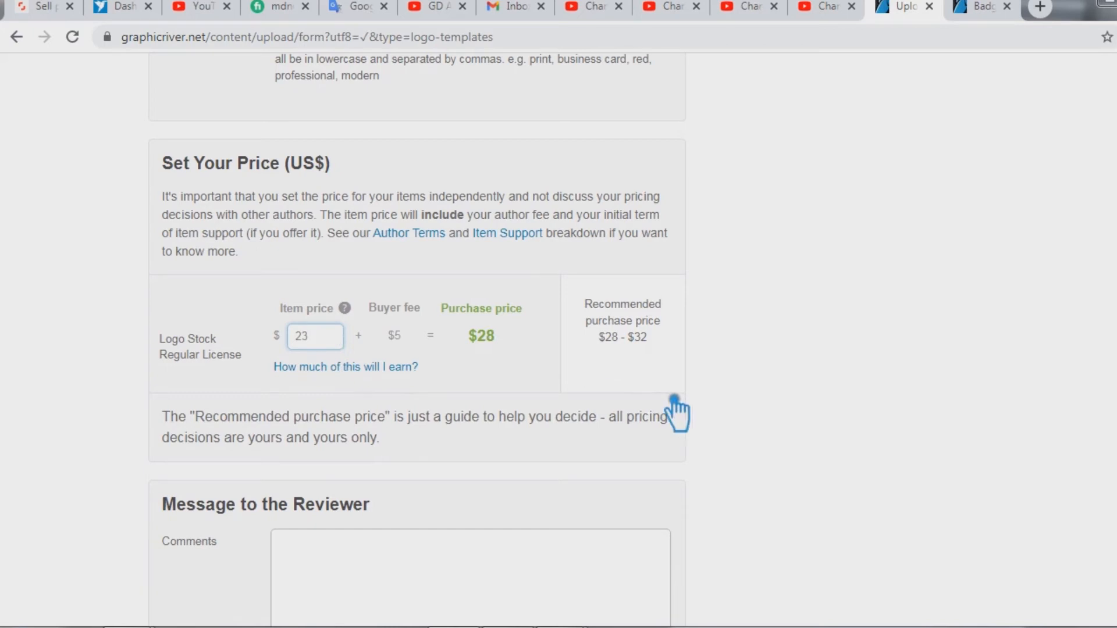
click(757, 395)
Enter the reviewer comment "Thanks for review." and accept the statement about asset licensing and full rights to sell
scroll(776, 387, down, 1)
scroll(776, 387, down, 2)
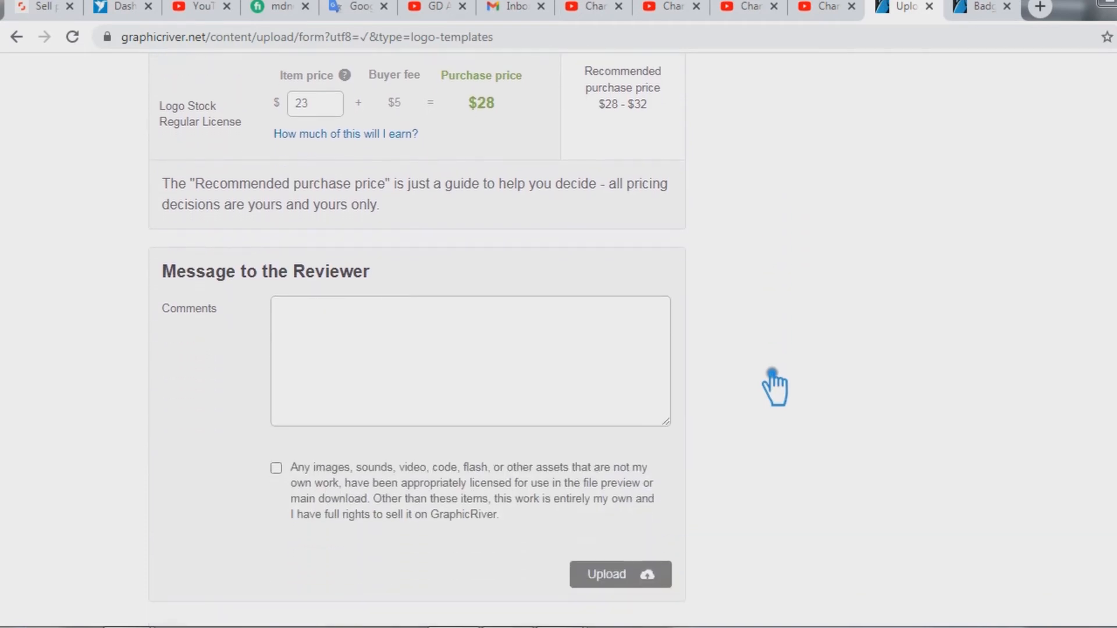
click(356, 327)
text(.)
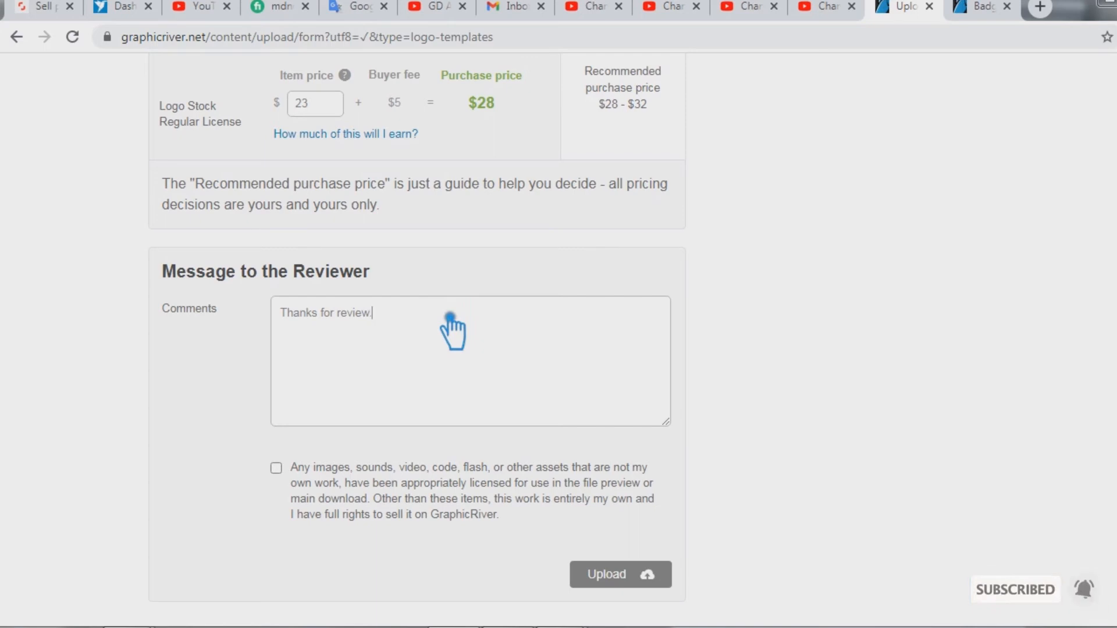
click(277, 469)
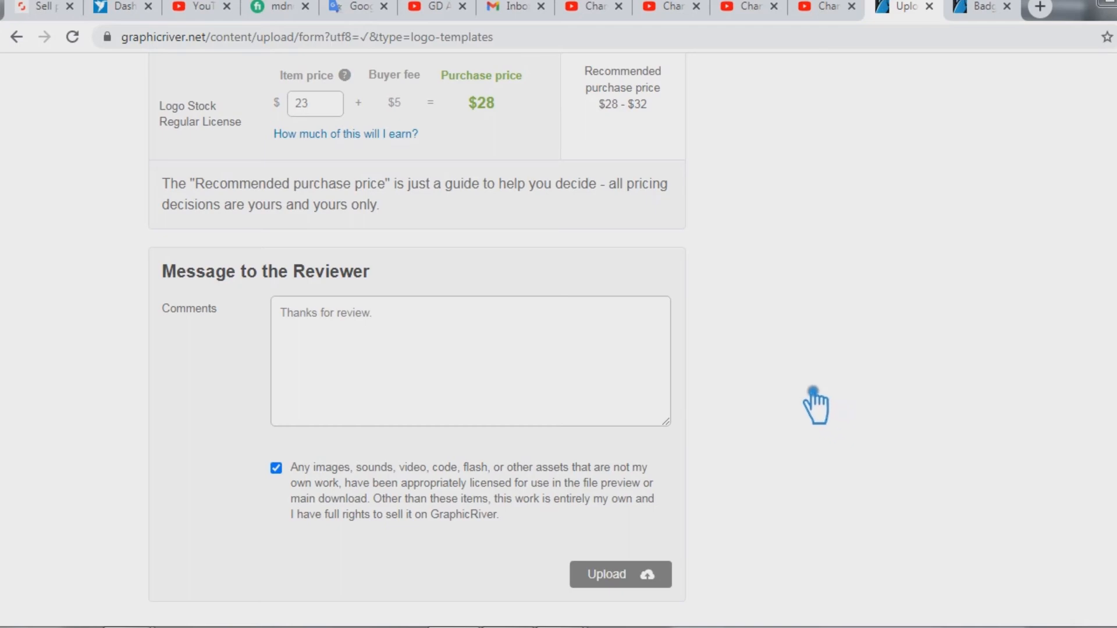
Add JPG Image to the Graphics Files Included selection, keeping Vector EPS and AI Illustrator selected
scroll(817, 410, down, 2)
scroll(838, 409, down, 1)
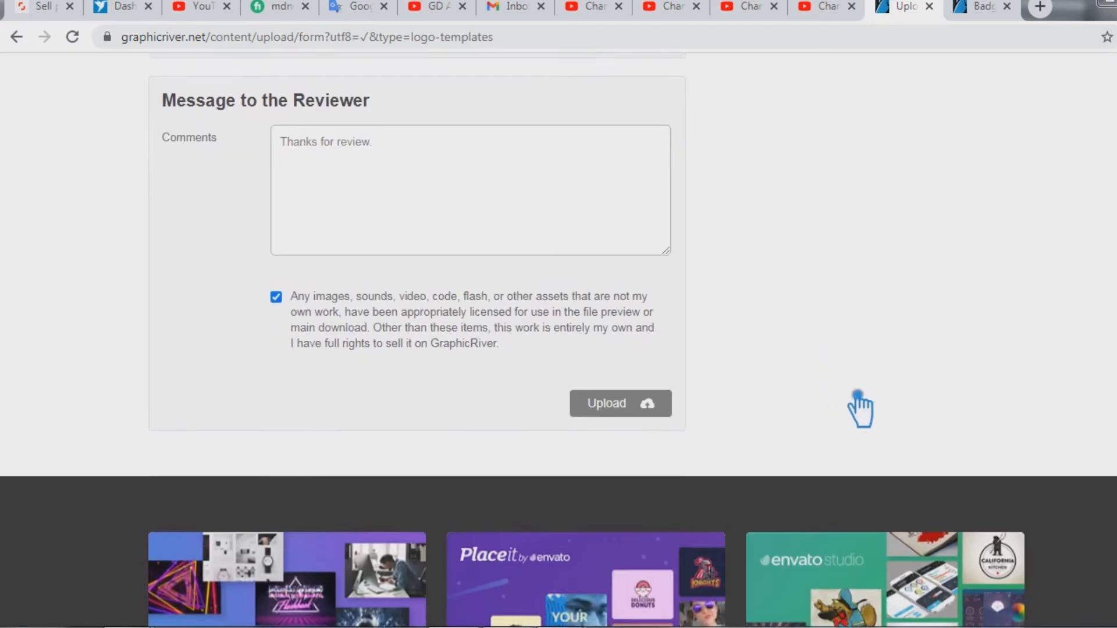
scroll(855, 407, up, 7)
scroll(864, 410, up, 12)
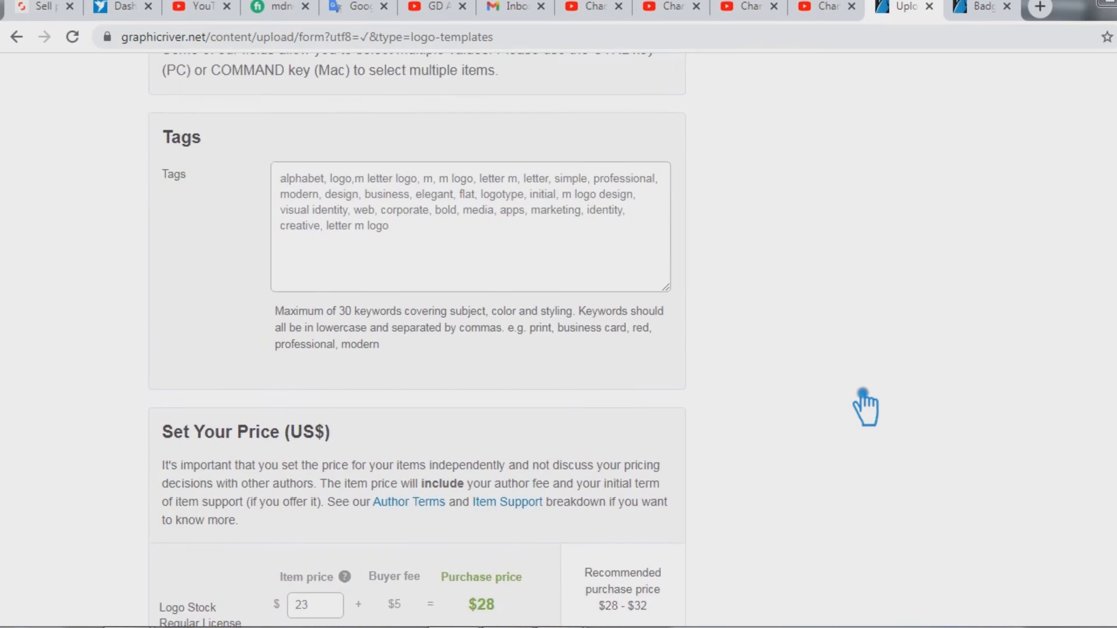
scroll(865, 407, up, 2)
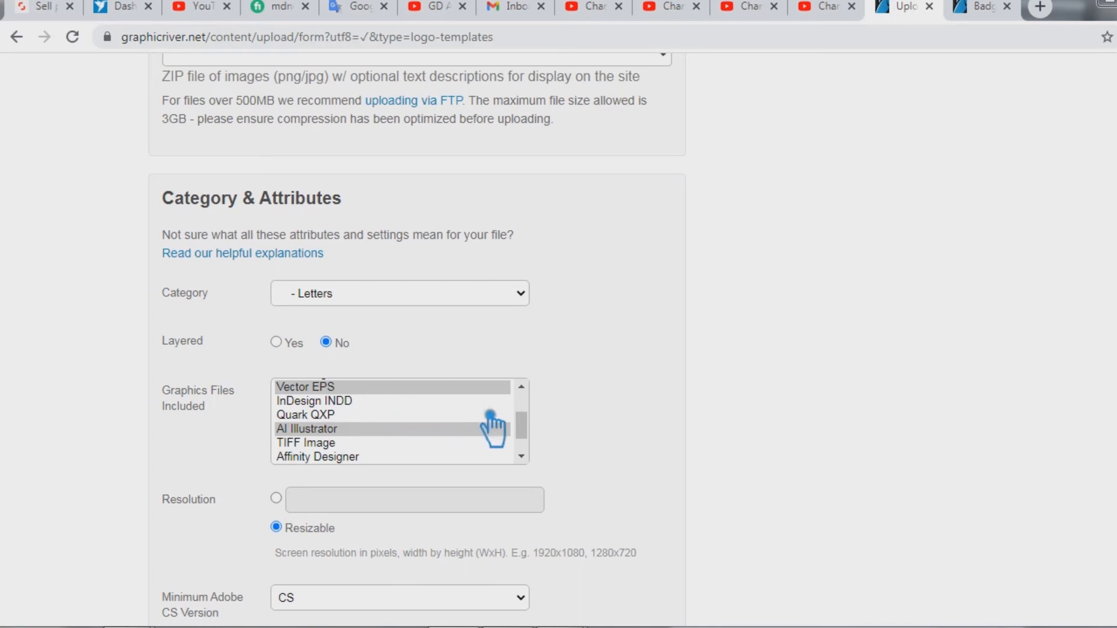
scroll(449, 443, down, 2)
scroll(424, 402, up, 3)
ctrl+click(342, 374)
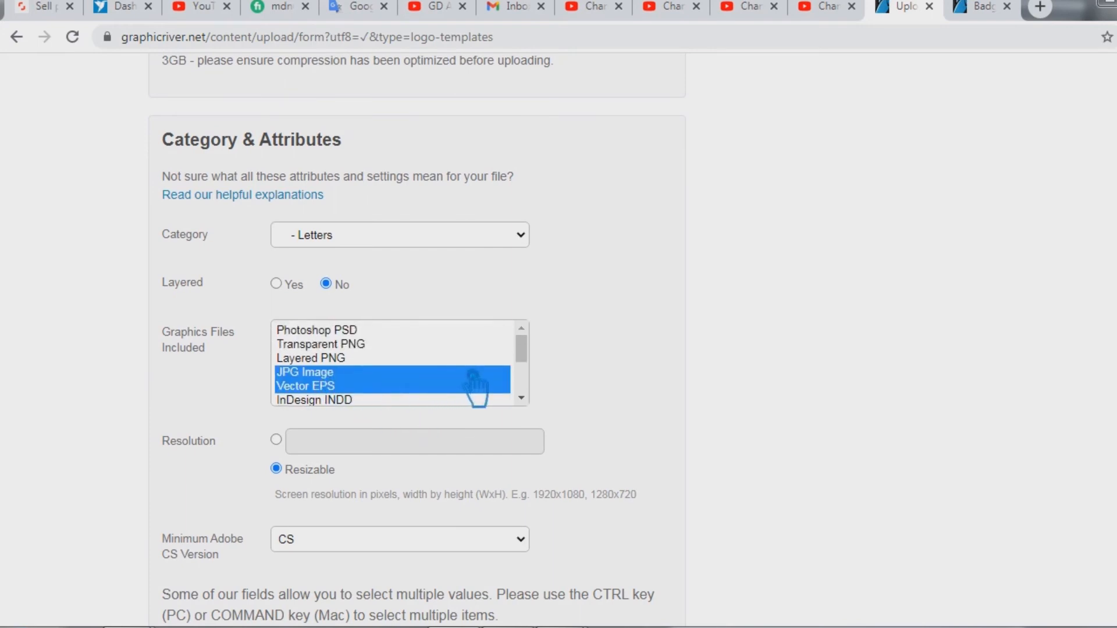
scroll(474, 381, down, 3)
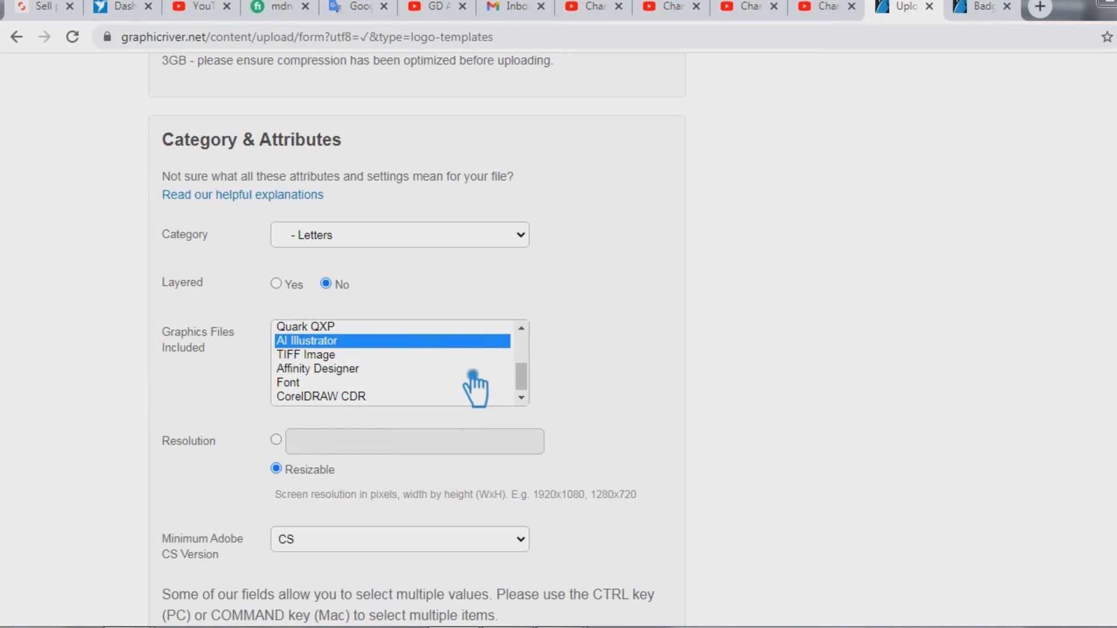
scroll(474, 385, up, 2)
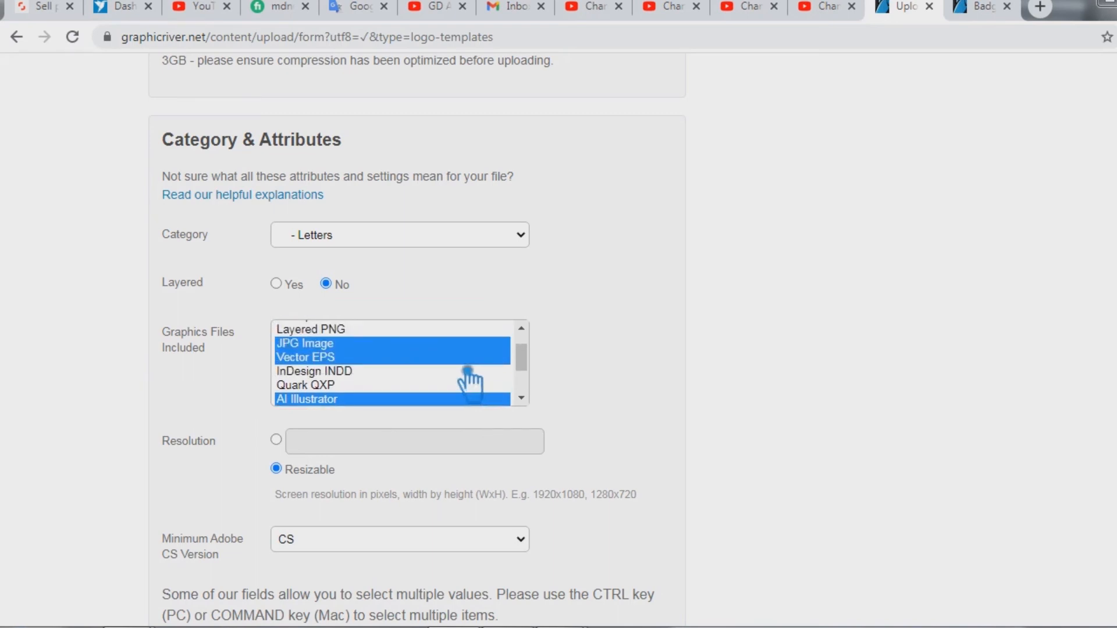
scroll(470, 381, down, 2)
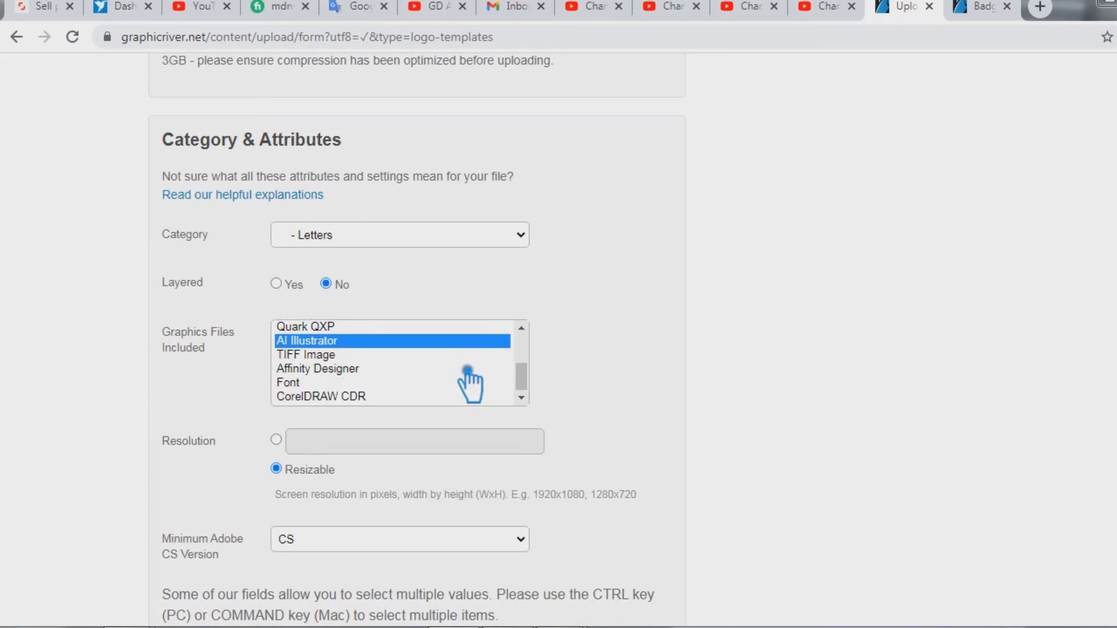
scroll(571, 378, up, 1)
scroll(512, 408, up, 2)
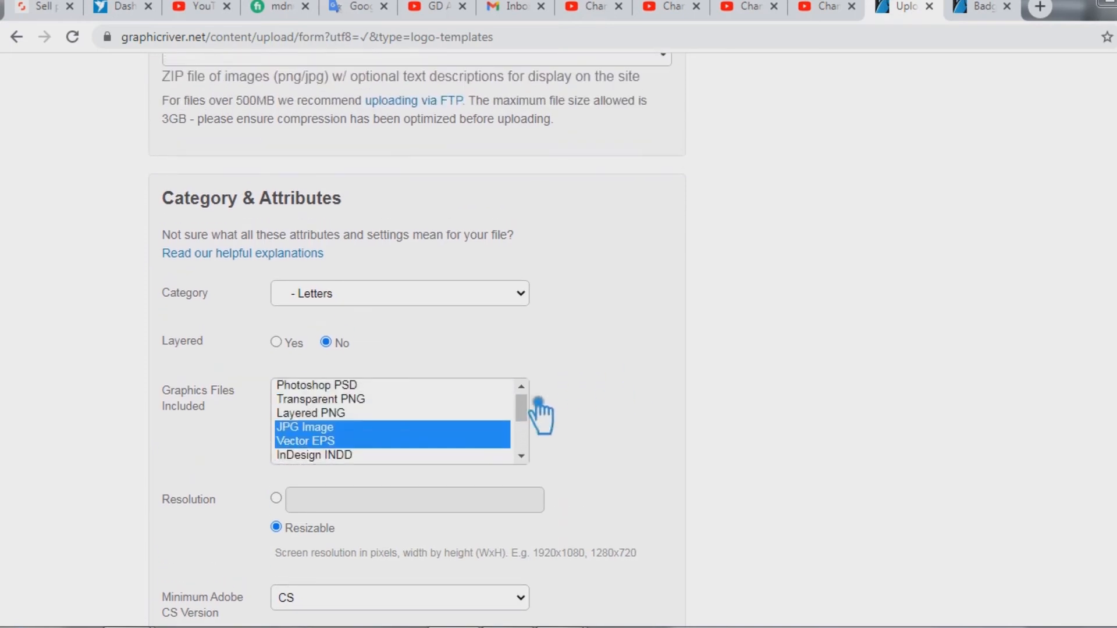
Insert a space before the contact e-mail address in the support paragraph of the HTML description
scroll(723, 399, up, 3)
scroll(726, 399, up, 3)
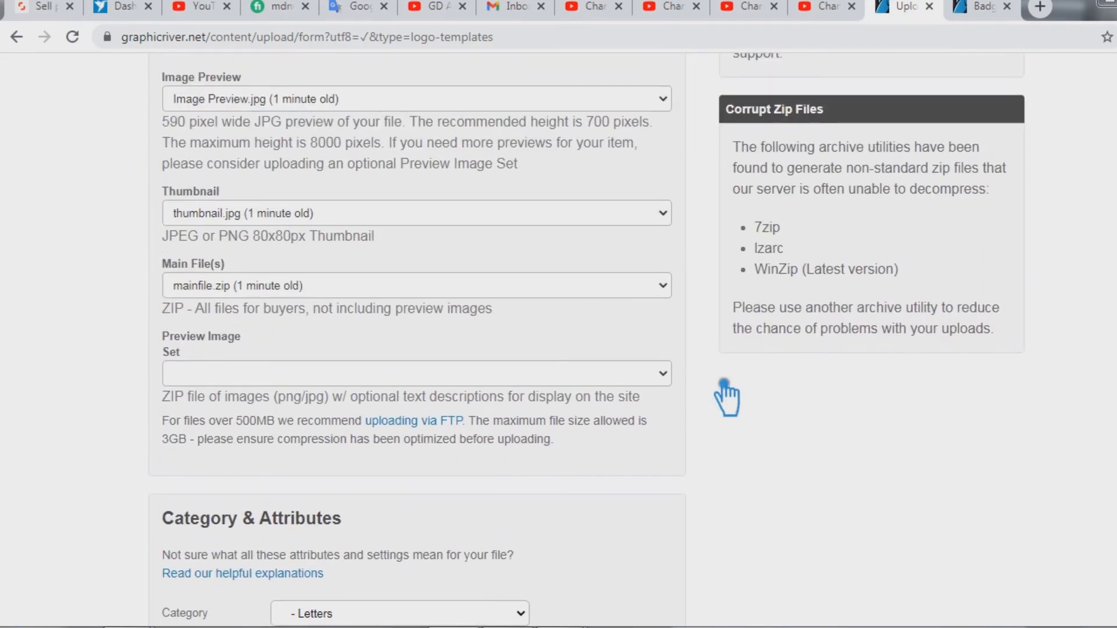
scroll(726, 399, up, 1)
scroll(726, 399, up, 12)
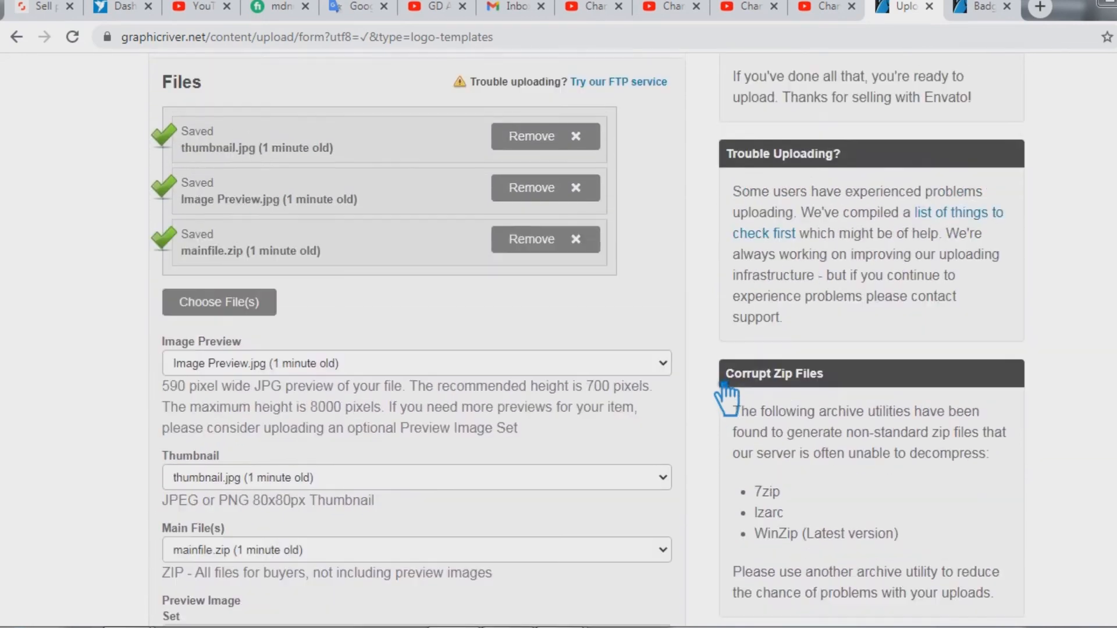
scroll(726, 399, up, 4)
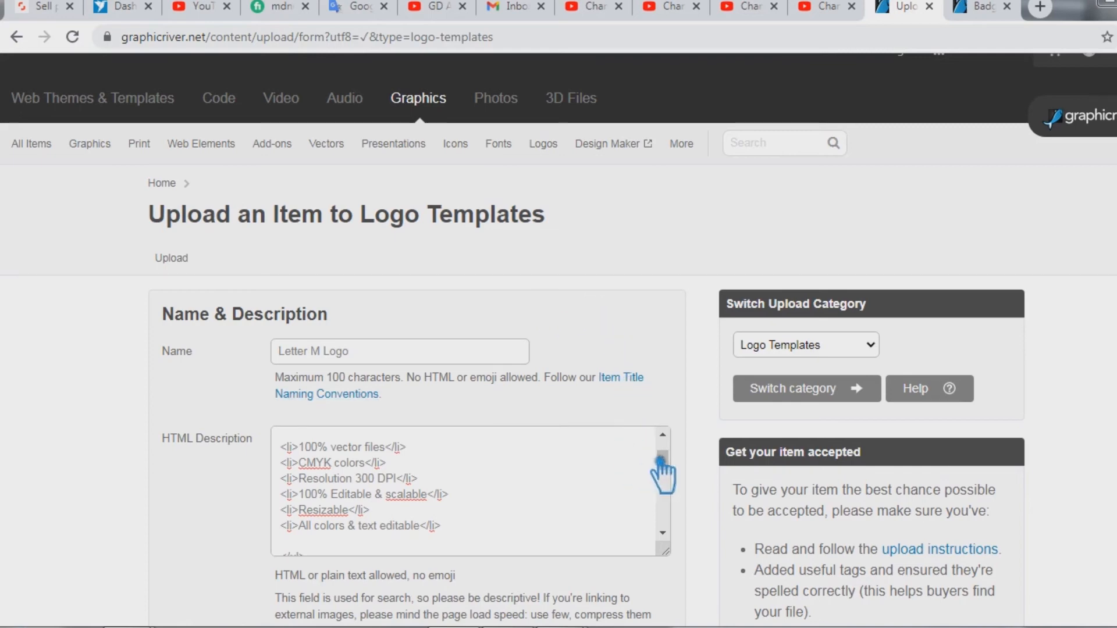
drag(663, 460, 683, 446)
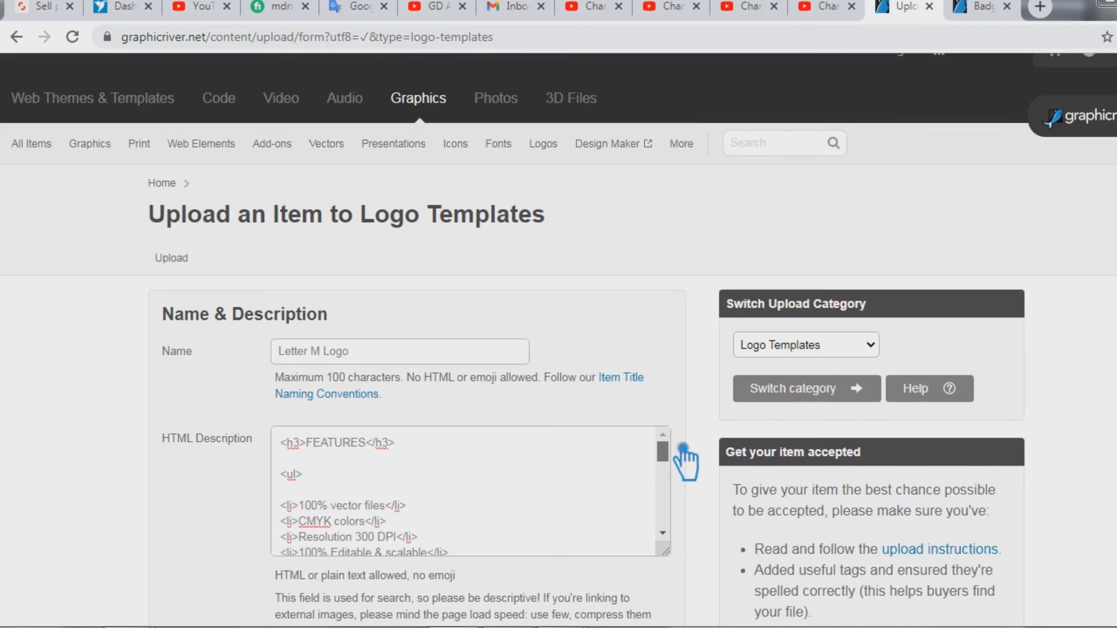
scroll(559, 474, down, 3)
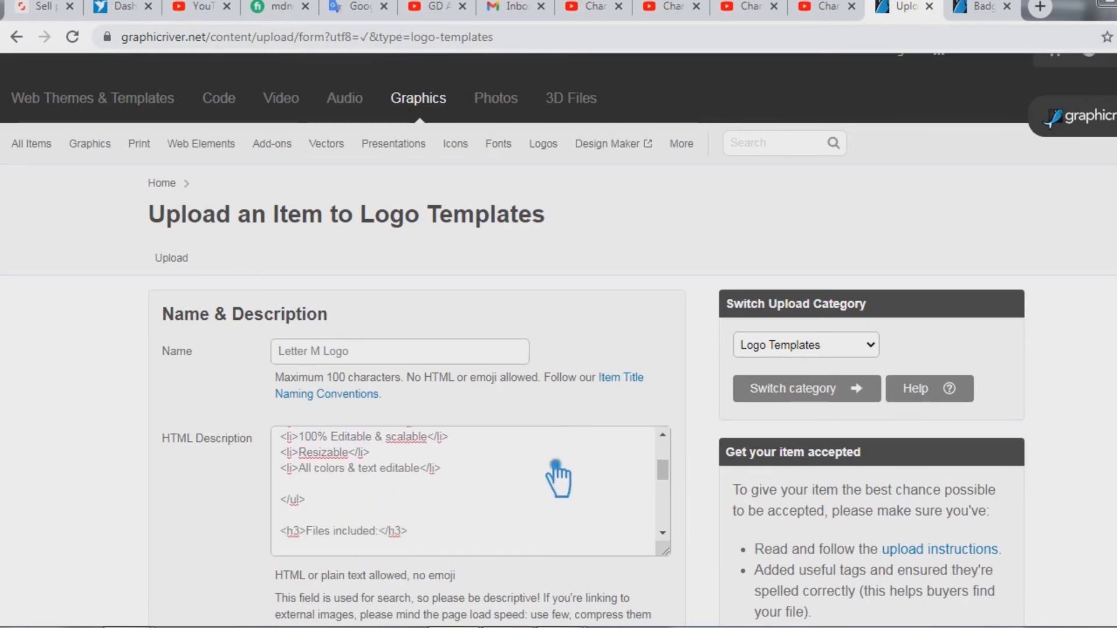
scroll(555, 465, down, 10)
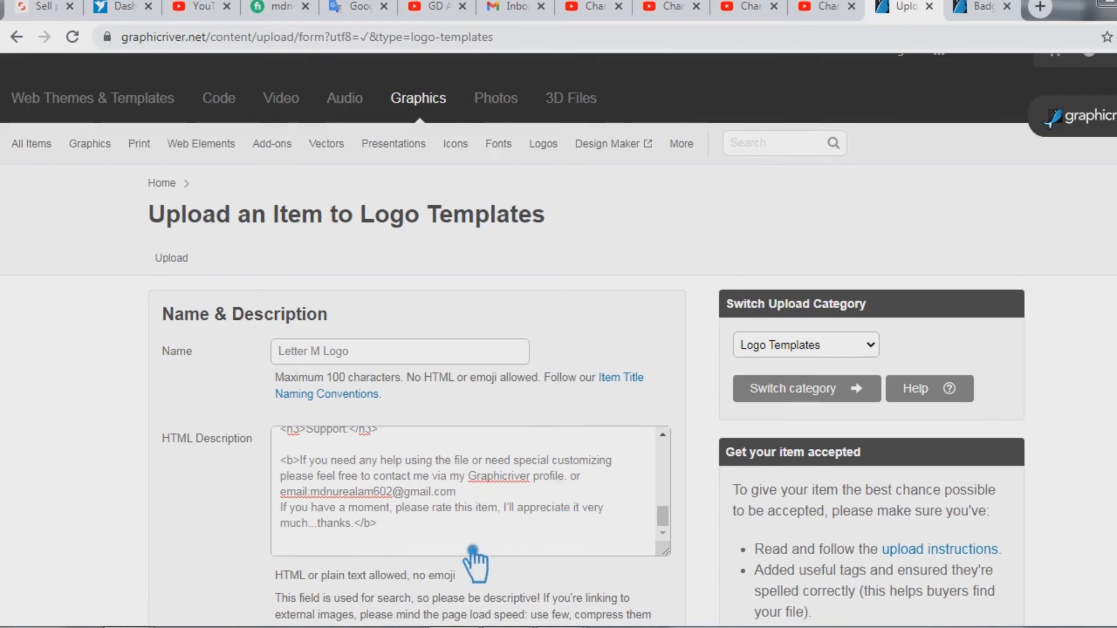
click(317, 494)
click(436, 534)
Review the form's files, category and attributes, tags, price and reviewer message before submitting
scroll(450, 541, down, 2)
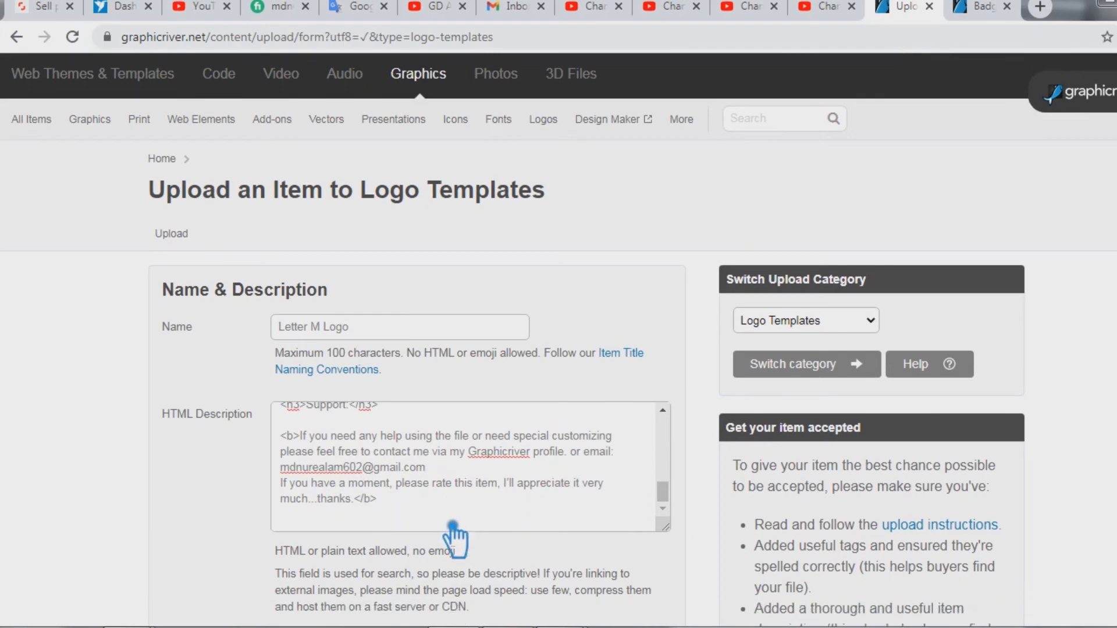
scroll(454, 538, down, 5)
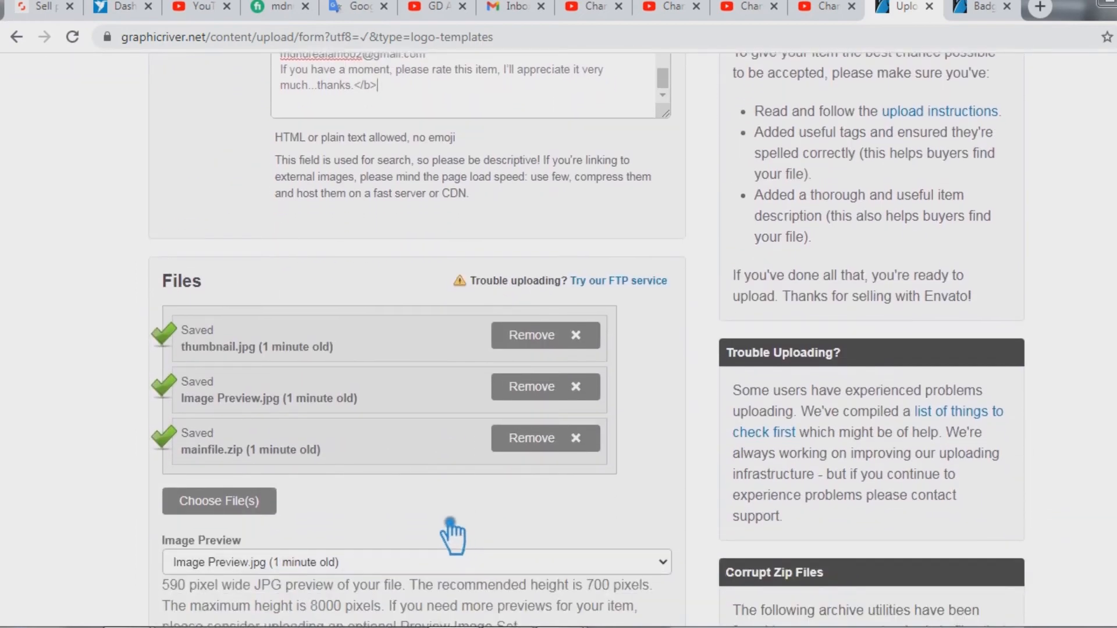
scroll(454, 538, down, 1)
scroll(452, 534, down, 8)
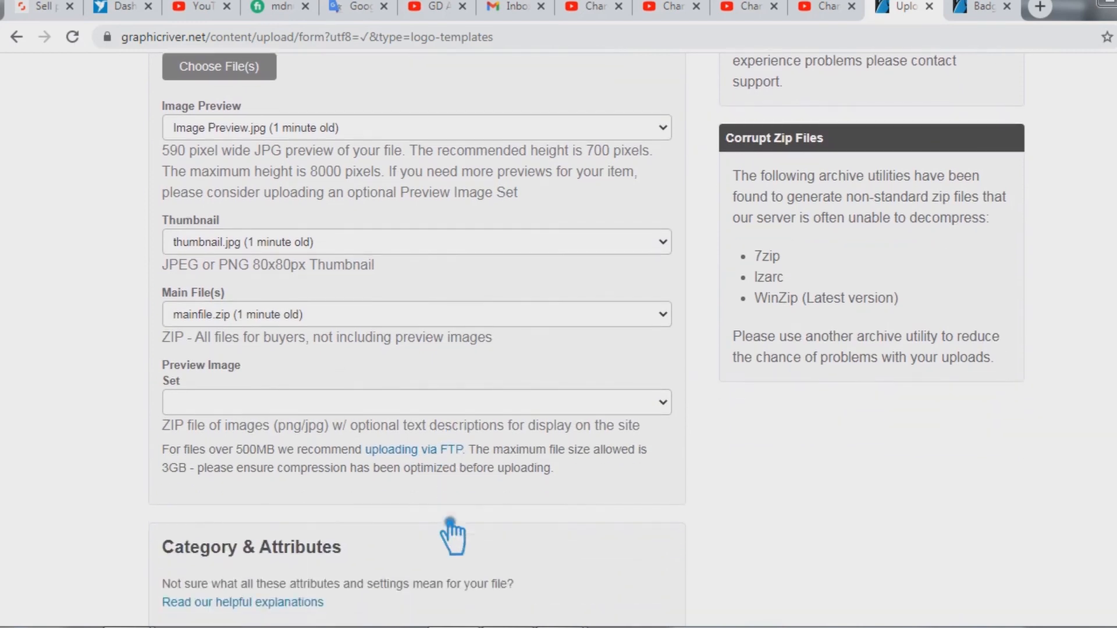
scroll(453, 534, down, 3)
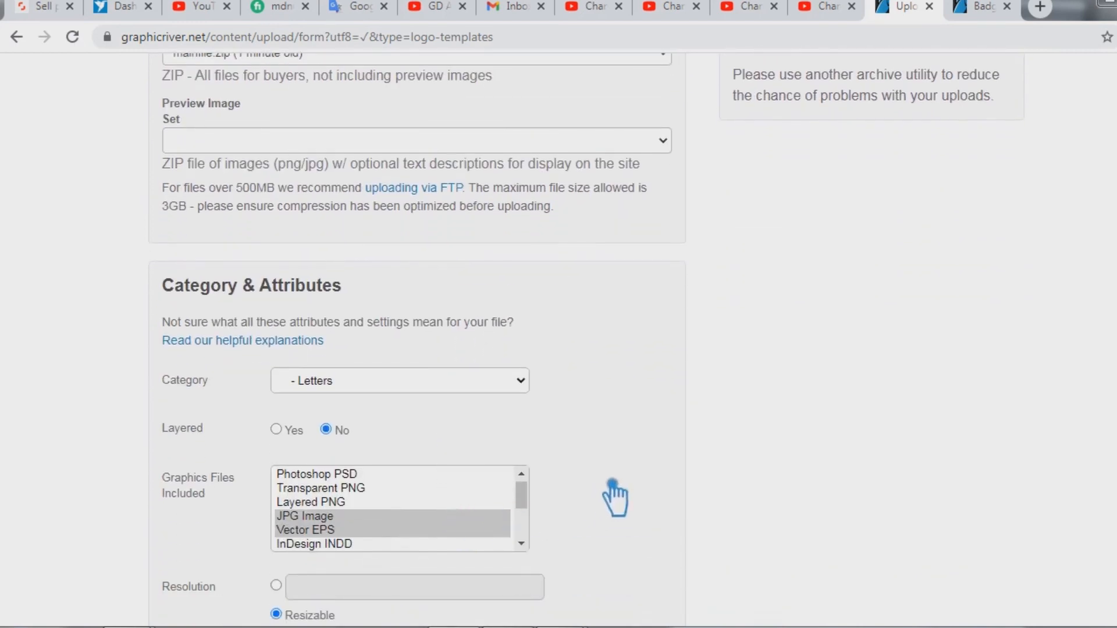
scroll(614, 498, down, 1)
scroll(612, 499, down, 1)
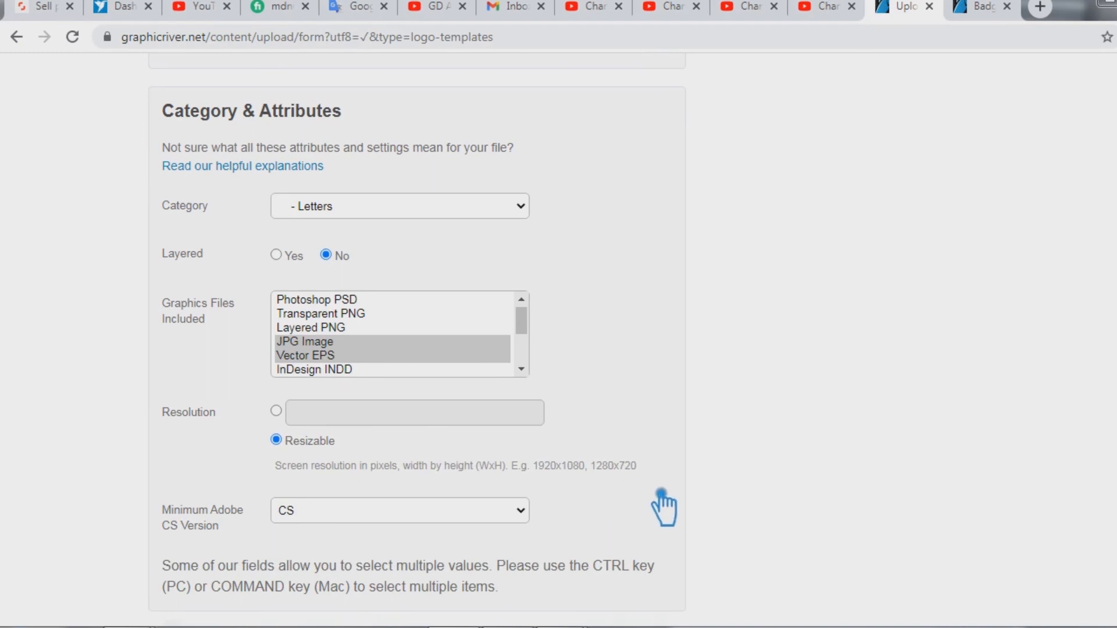
scroll(663, 508, down, 1)
scroll(663, 508, down, 1)
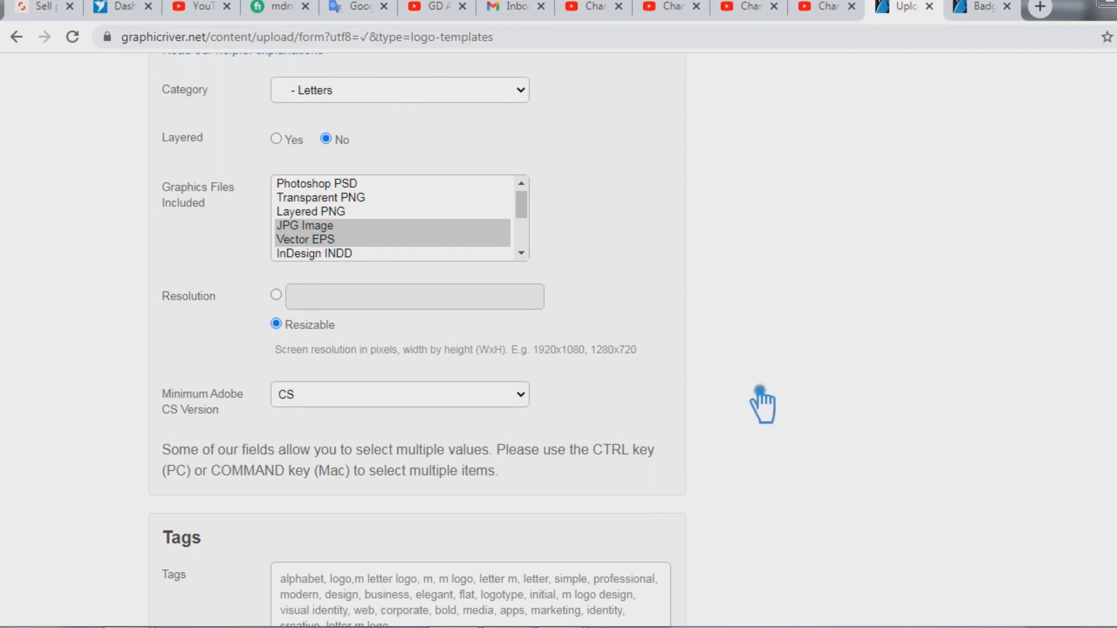
scroll(761, 404, down, 3)
scroll(761, 405, down, 5)
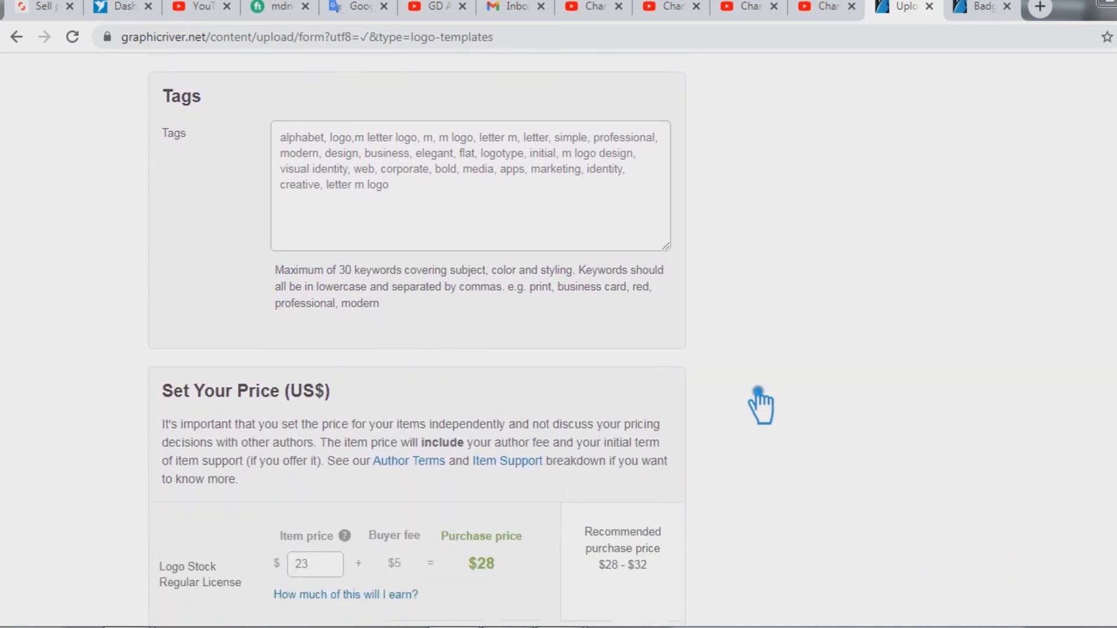
scroll(761, 404, down, 3)
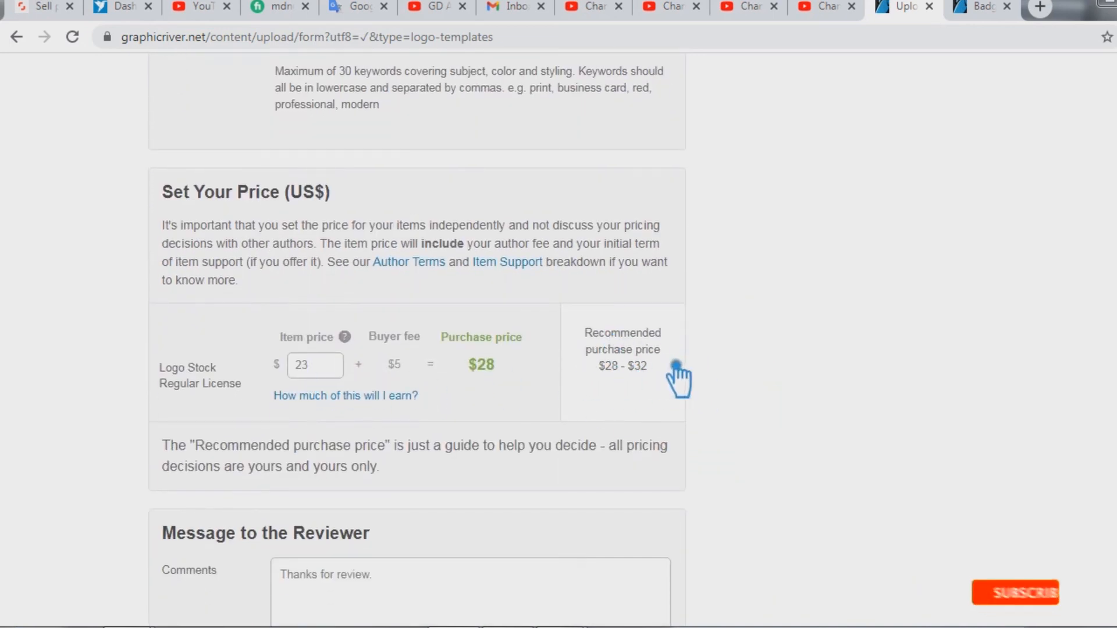
scroll(790, 425, down, 3)
scroll(786, 425, down, 3)
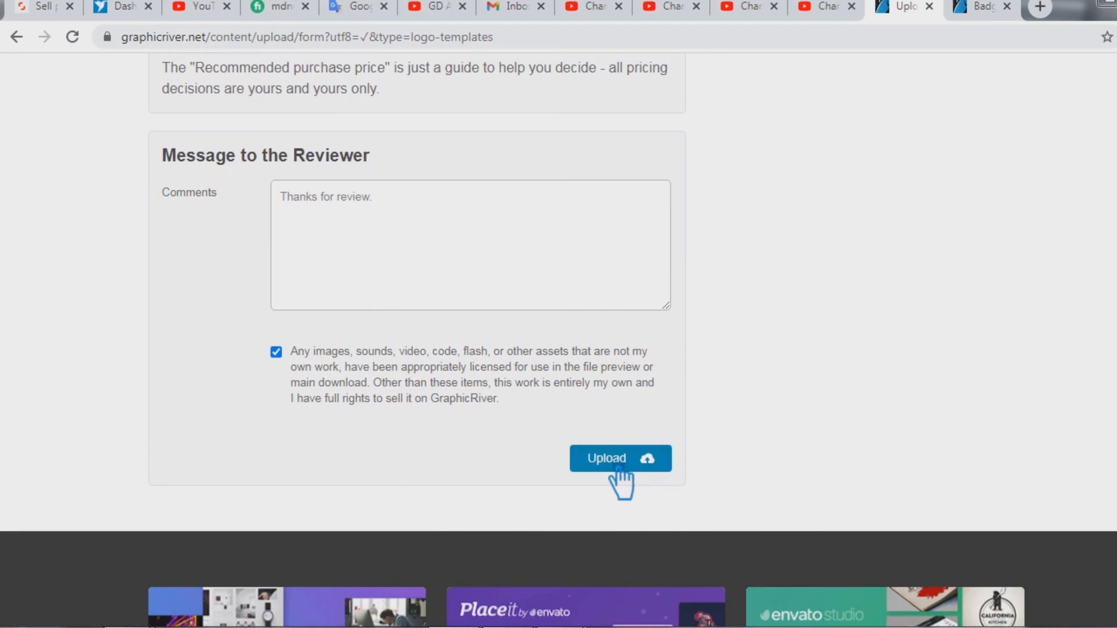
Submit the Letter M Logo item for upload and read the notice on the author dashboard
click(618, 468)
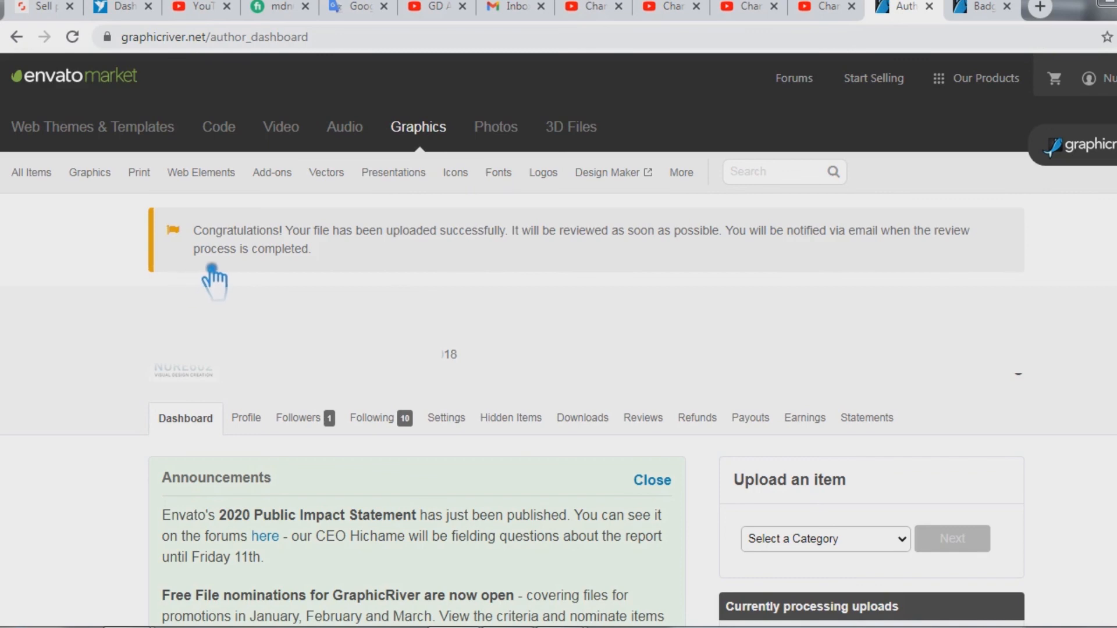
drag(356, 270, 174, 232)
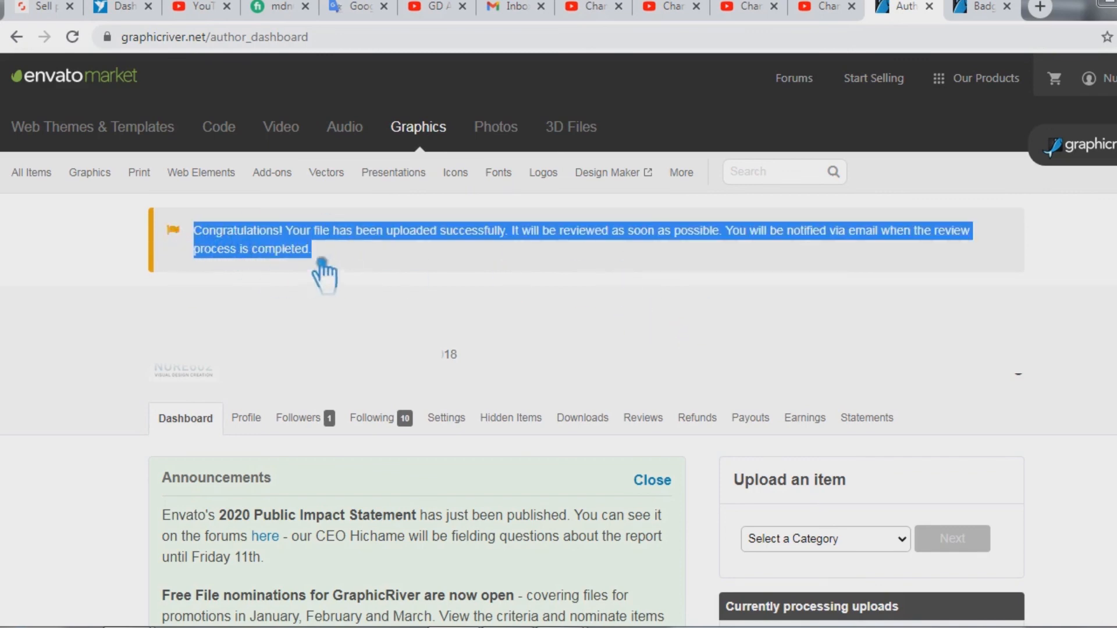
click(503, 294)
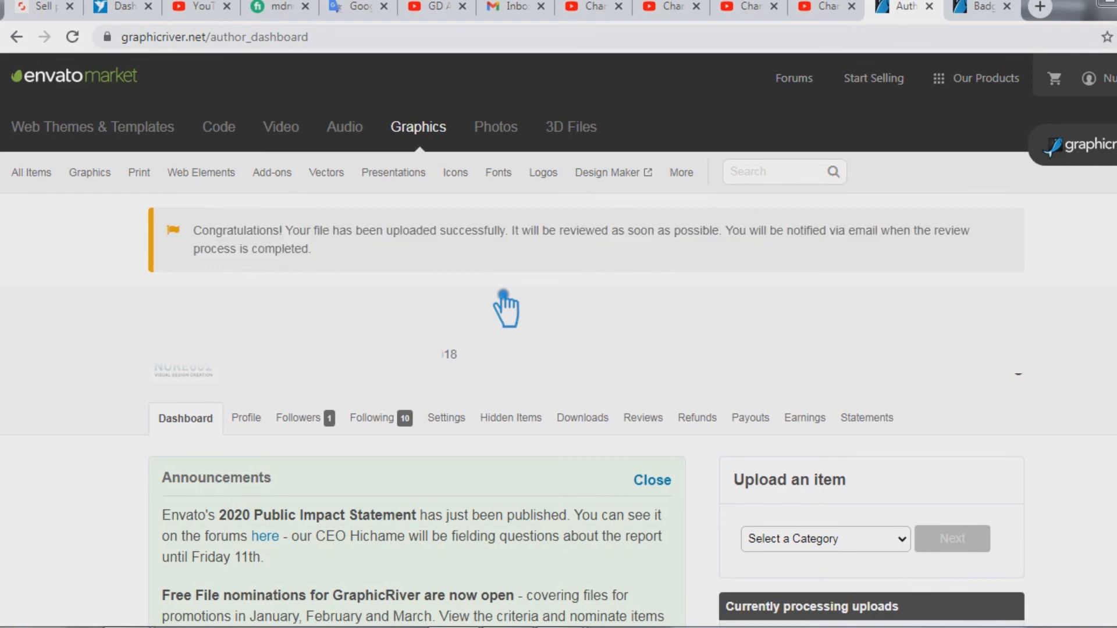